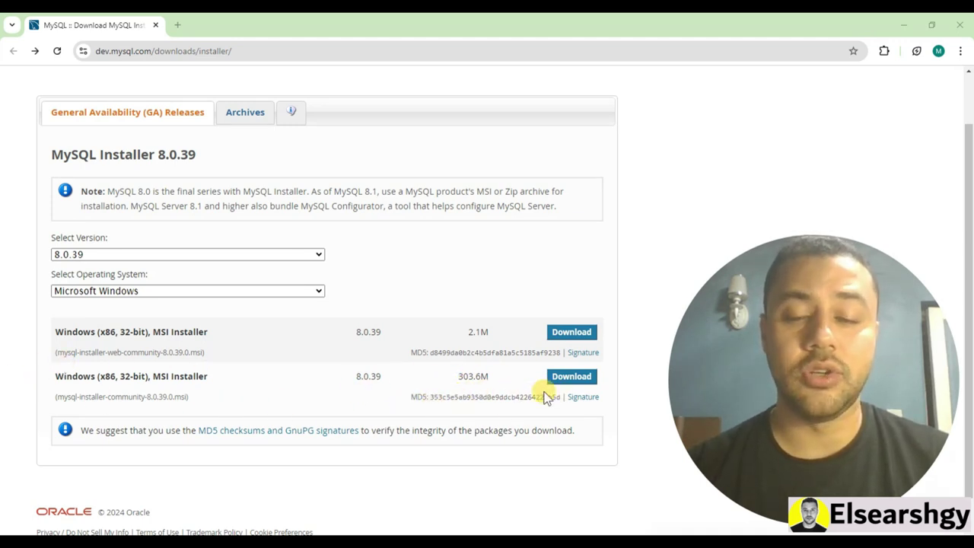
Download the 303.6M community MySQL Installer package without signing in
click(572, 383)
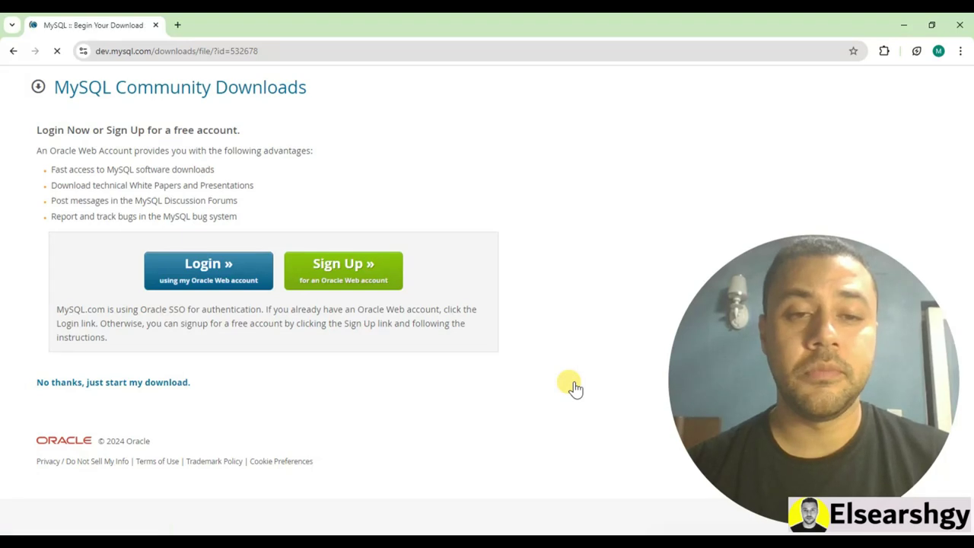
click(84, 383)
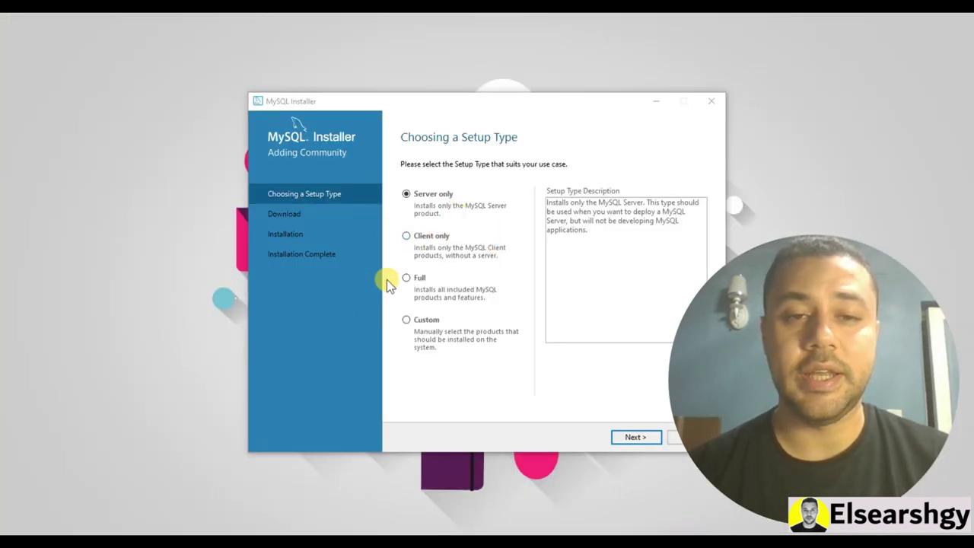
Choose the Full setup type, then download and install all six products
click(405, 278)
click(633, 438)
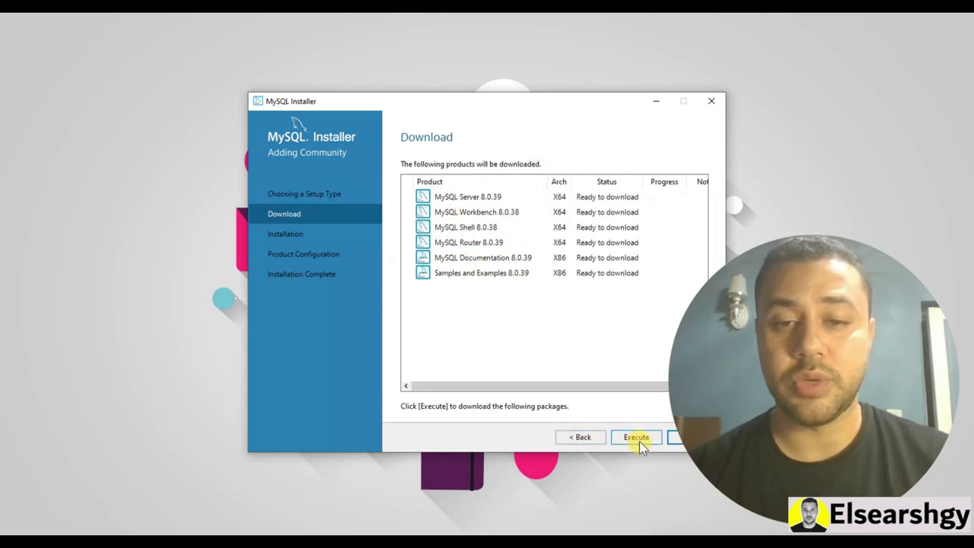
click(633, 435)
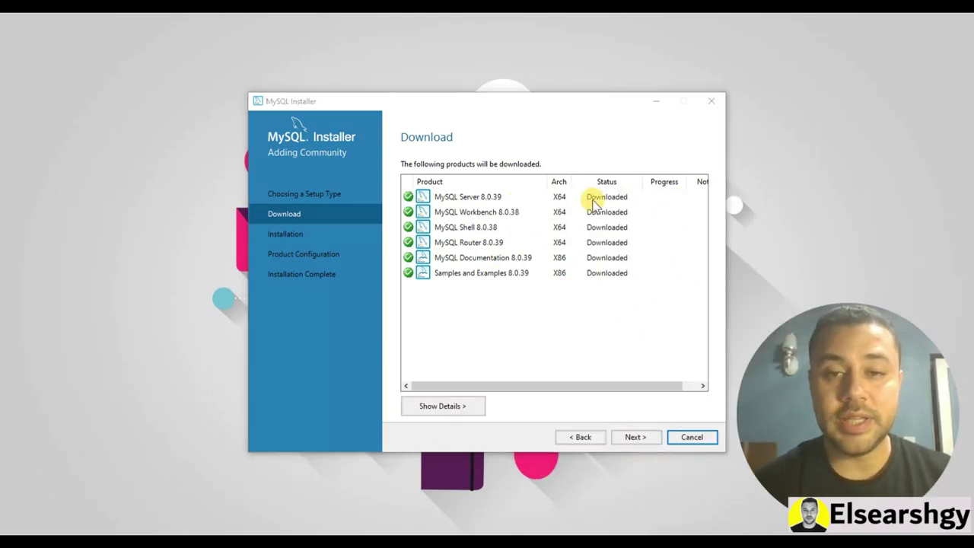
click(635, 438)
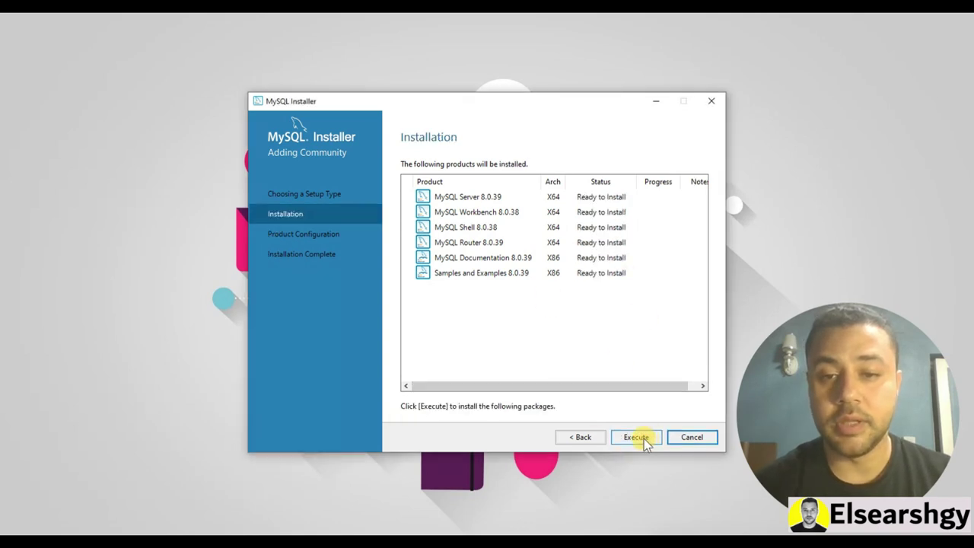
click(637, 438)
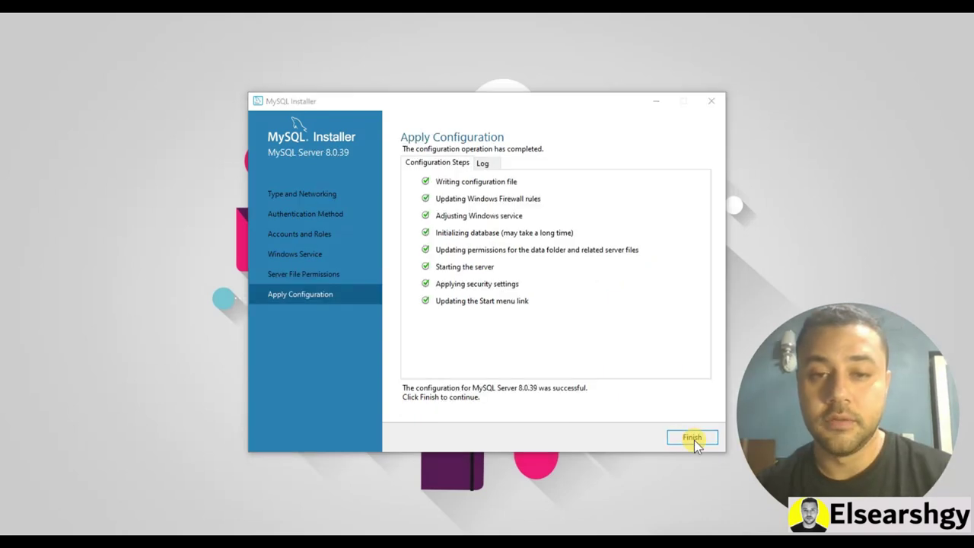
Accept the MySQL Server and Router configurations, then enter the root password and check the connection
click(693, 439)
click(635, 439)
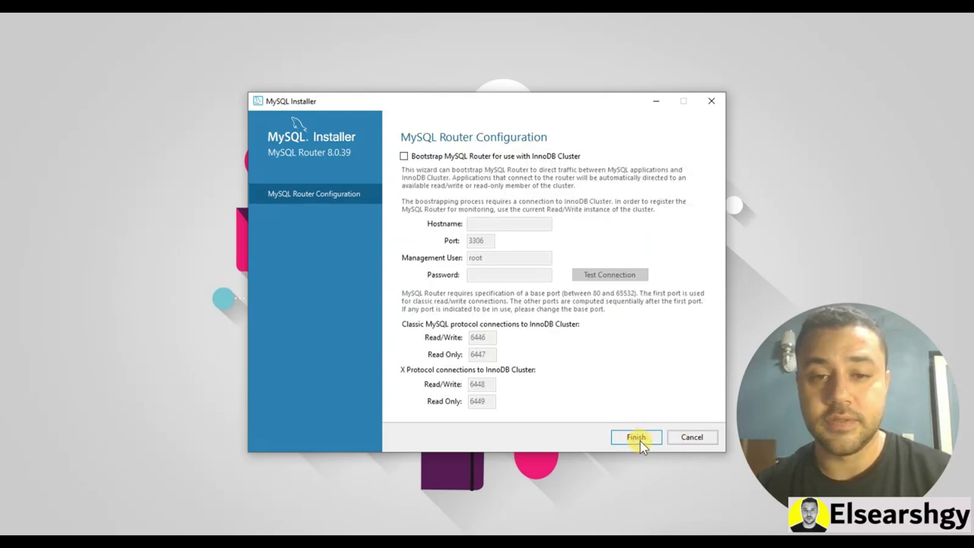
click(638, 438)
click(644, 436)
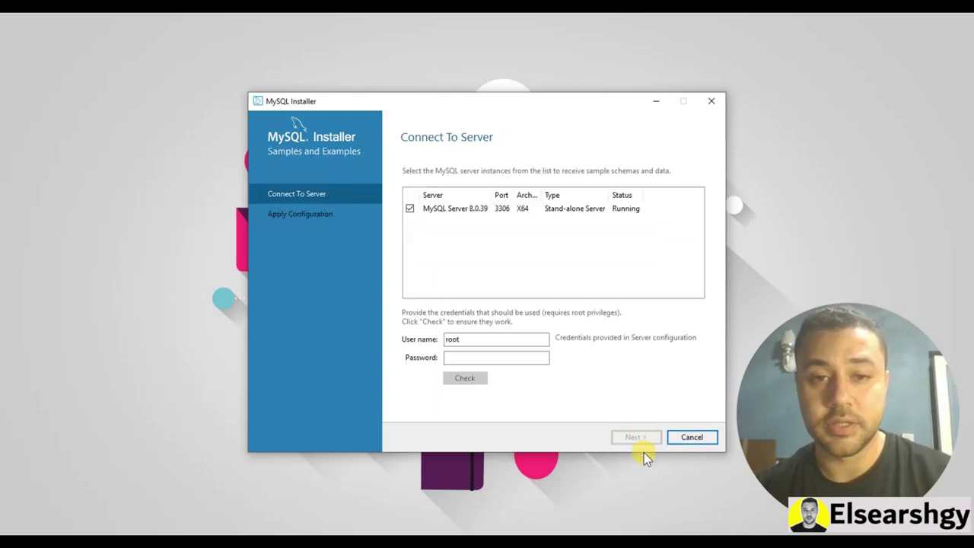
click(525, 359)
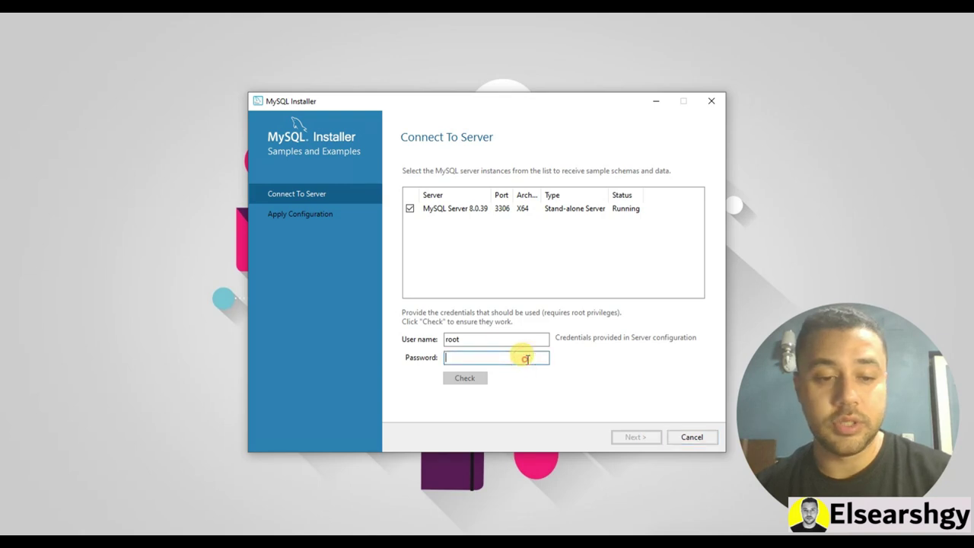
text(root)
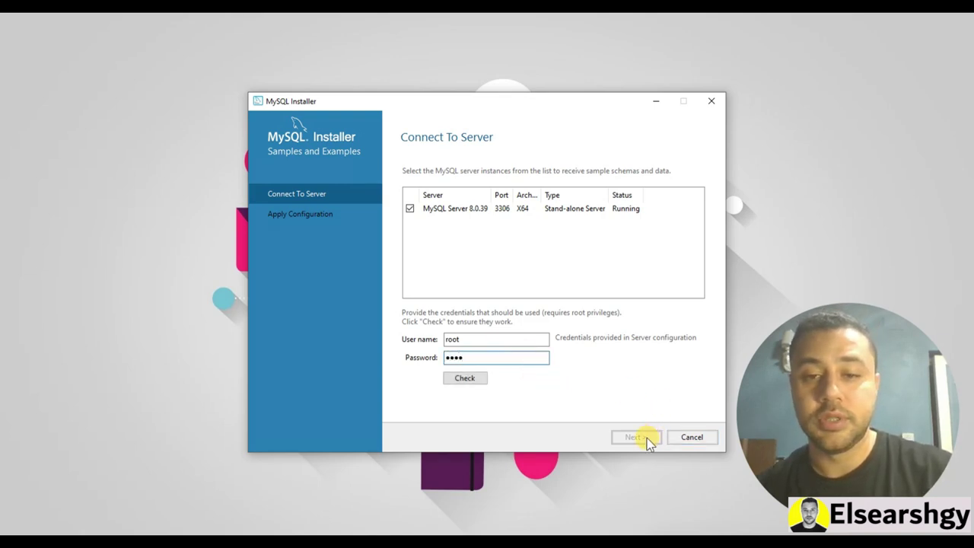
click(464, 378)
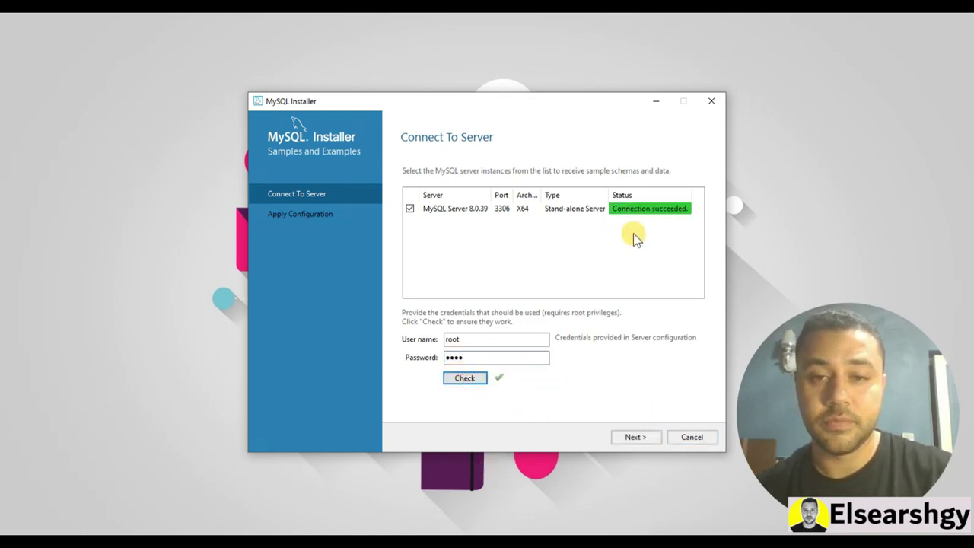
Apply the Samples and Examples configuration, finish the installation, and close the MySQL Shell window
click(637, 435)
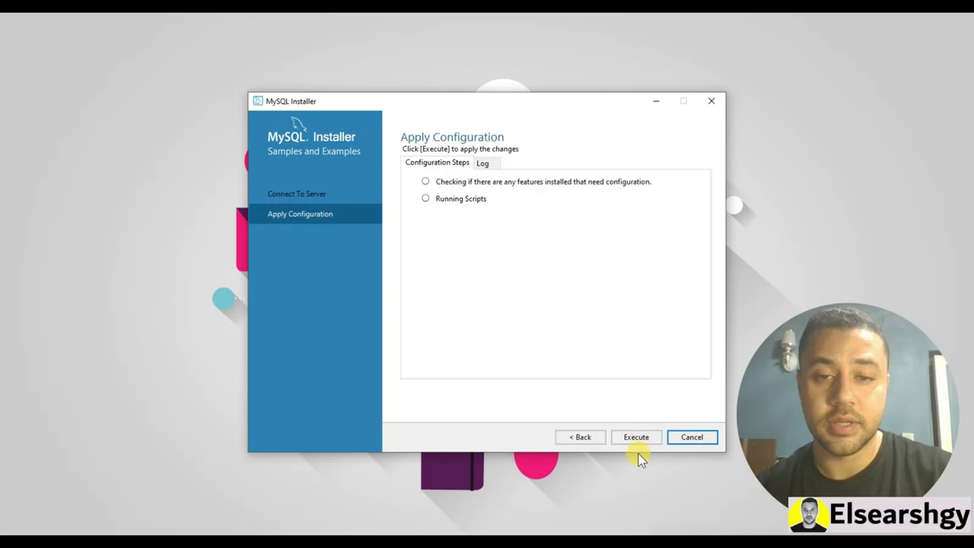
click(643, 437)
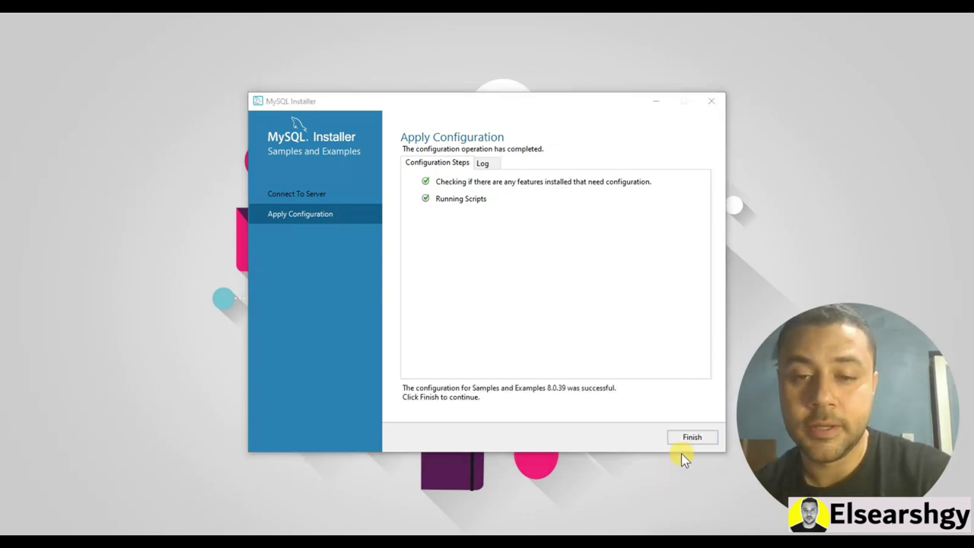
click(688, 441)
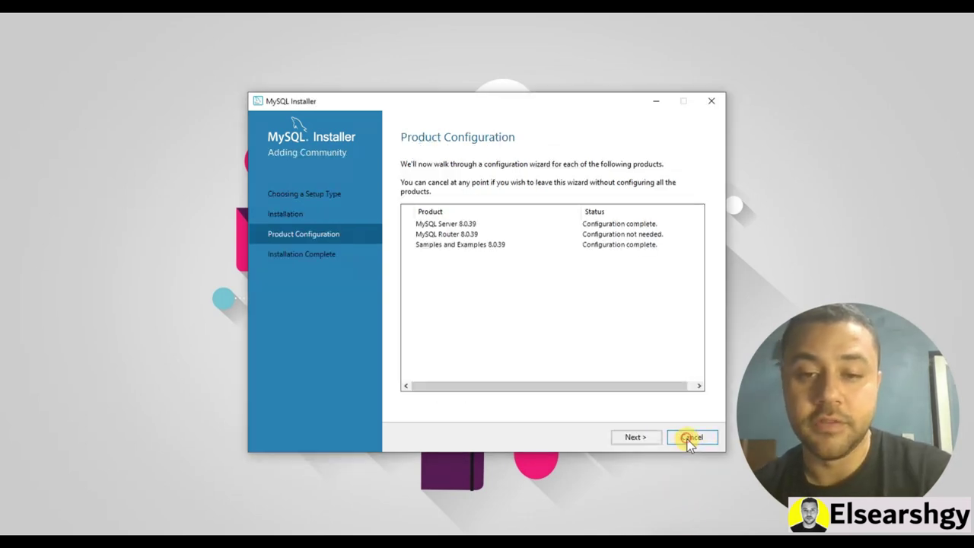
click(639, 438)
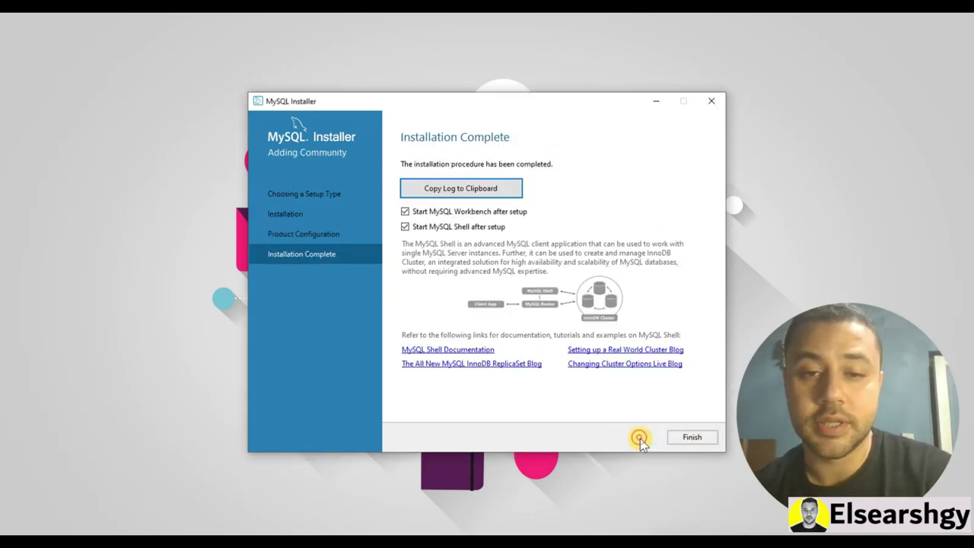
click(688, 439)
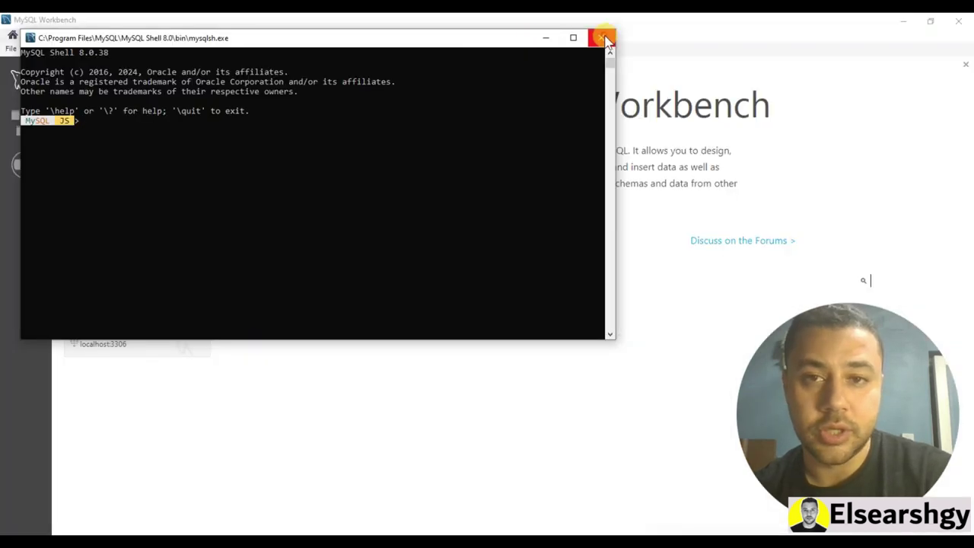
click(600, 37)
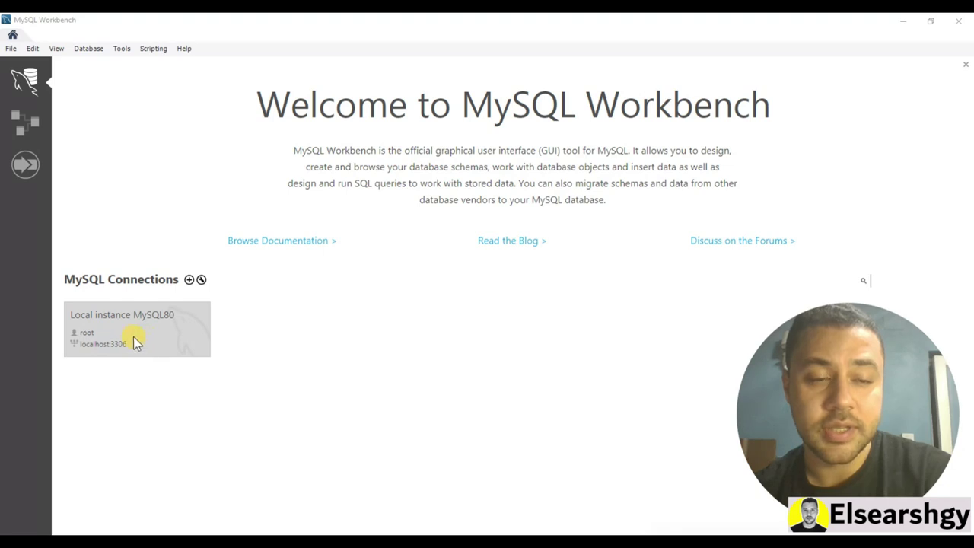
Connect to Local instance MySQL80 with the root password, saving it in the vault
click(144, 327)
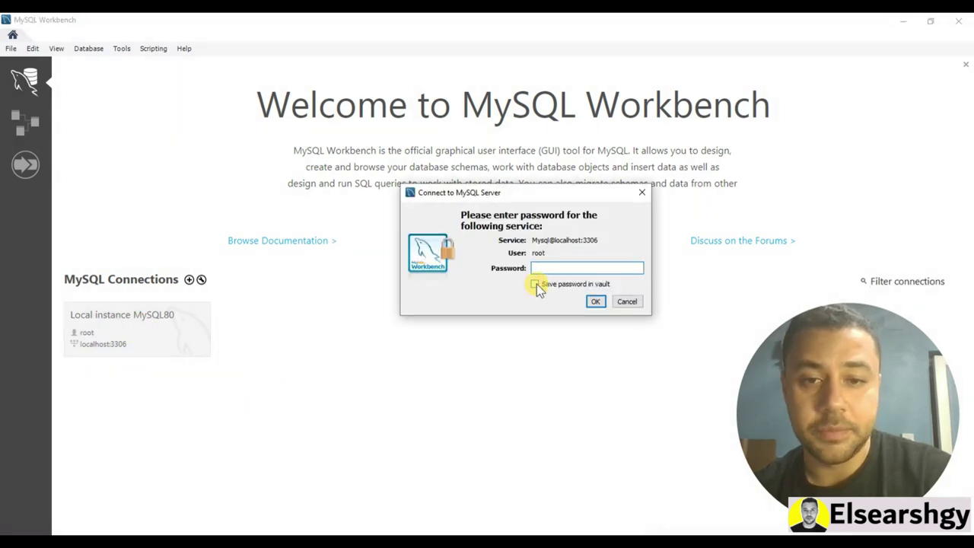
click(544, 266)
text(*)
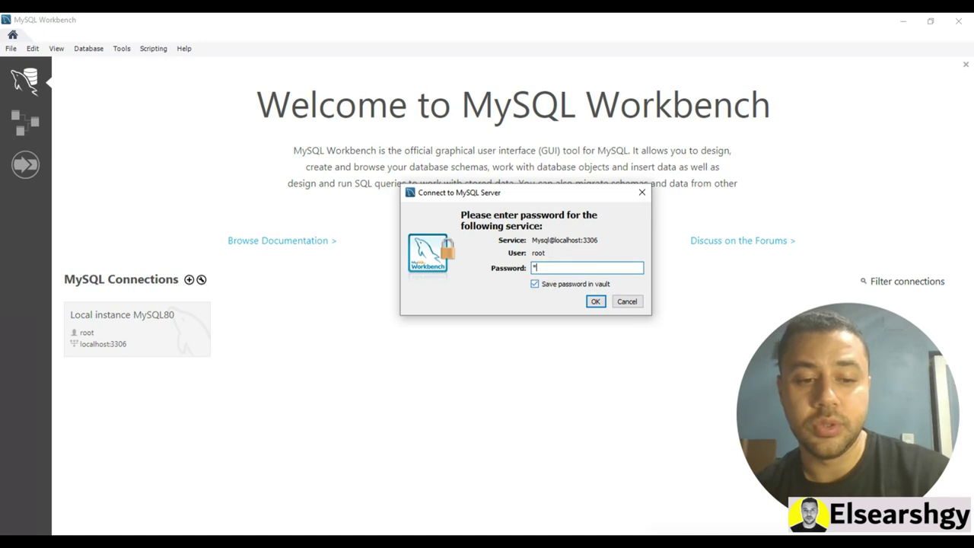
click(596, 301)
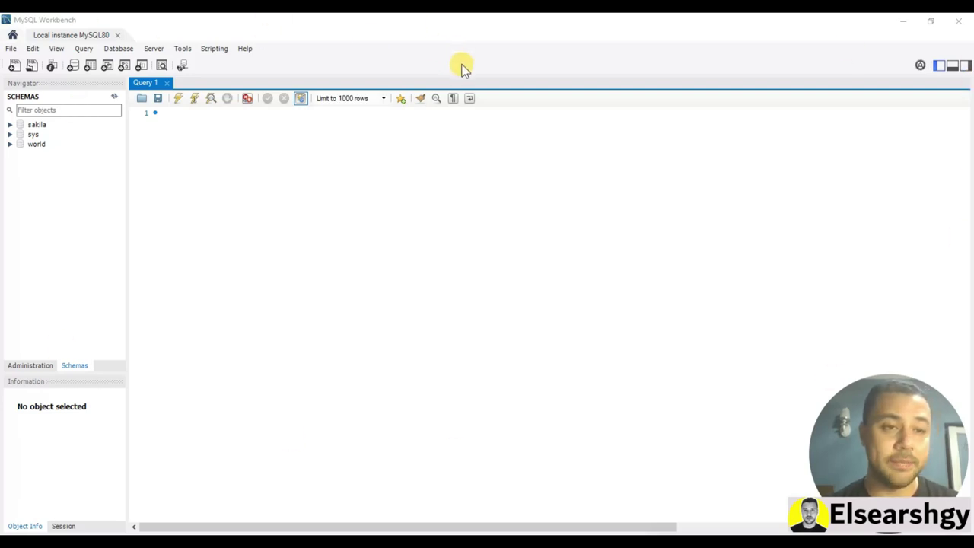
Create a schema named richlist and apply its CREATE SCHEMA script on the server
click(28, 367)
click(78, 366)
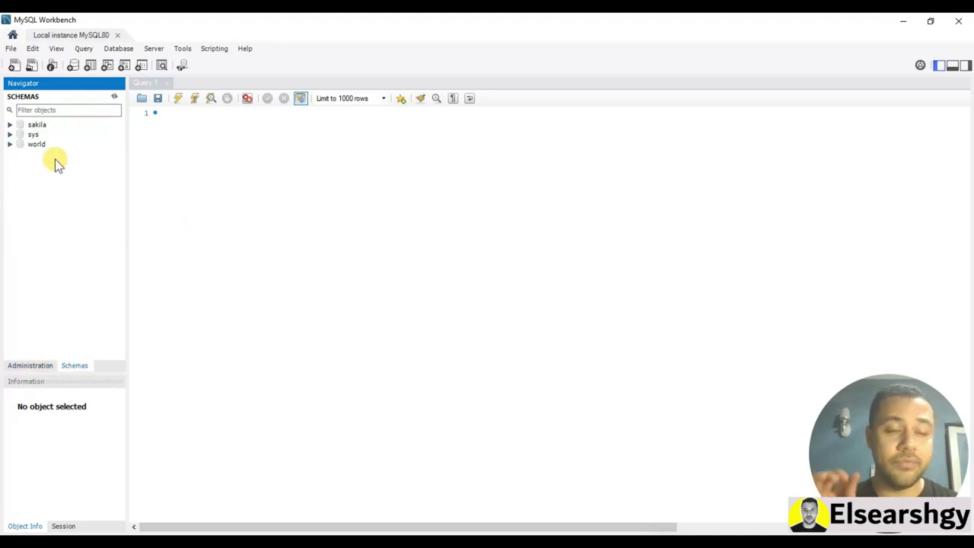
click(70, 67)
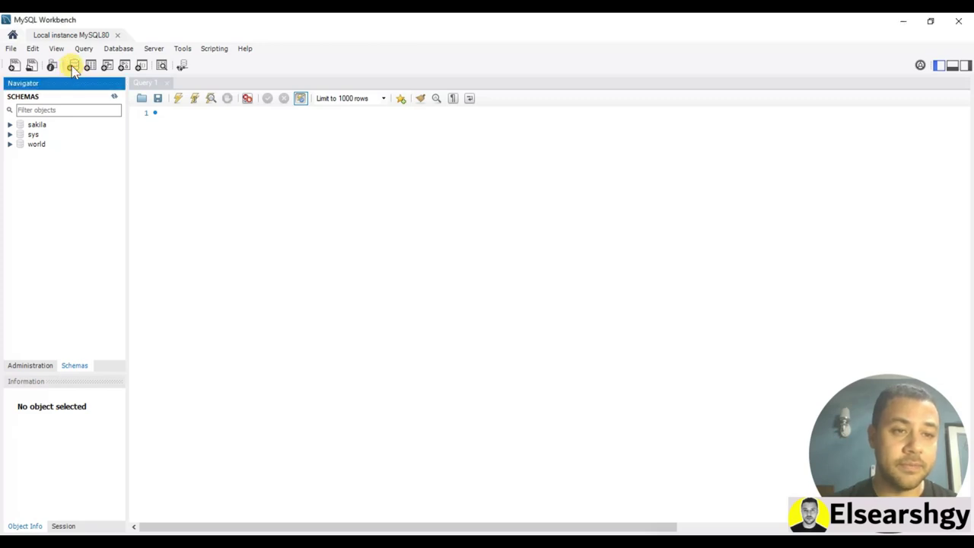
click(72, 67)
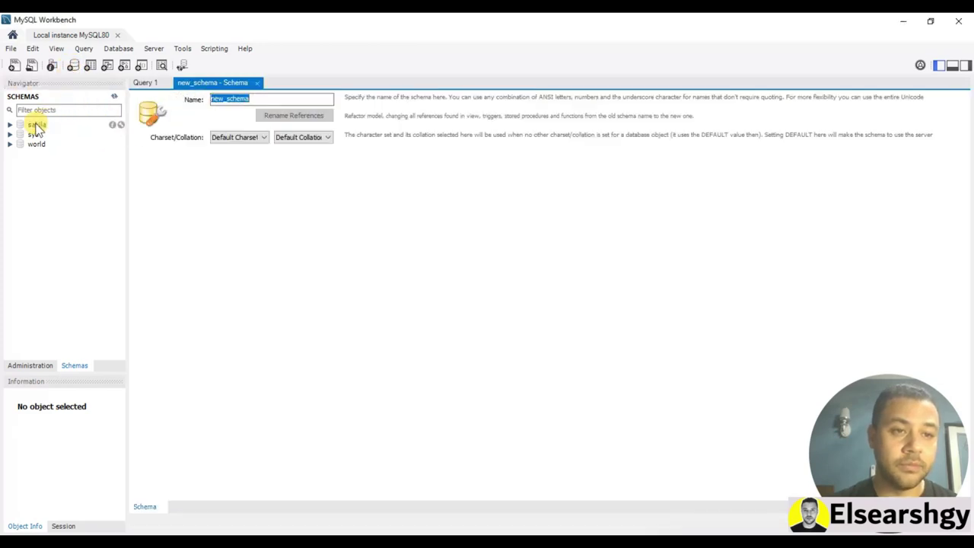
click(260, 97)
drag(261, 97, 186, 105)
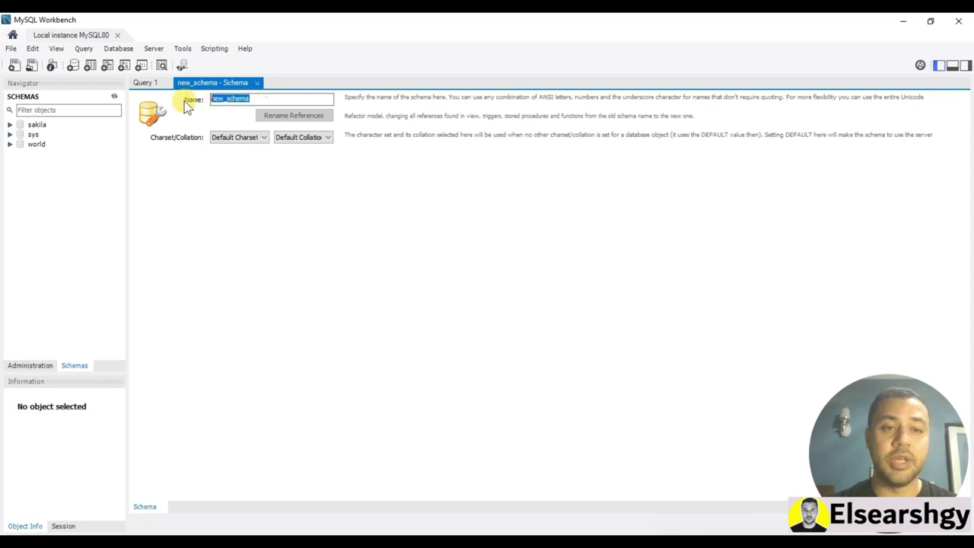
text(Rich)
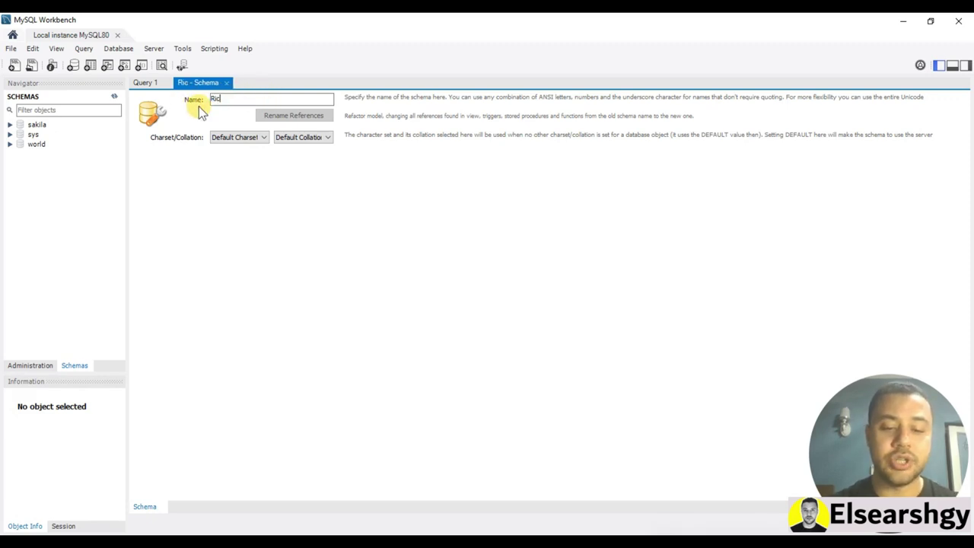
key(BackSpace)
key(BackSpace)
key(BackSpace)
key(BackSpace)
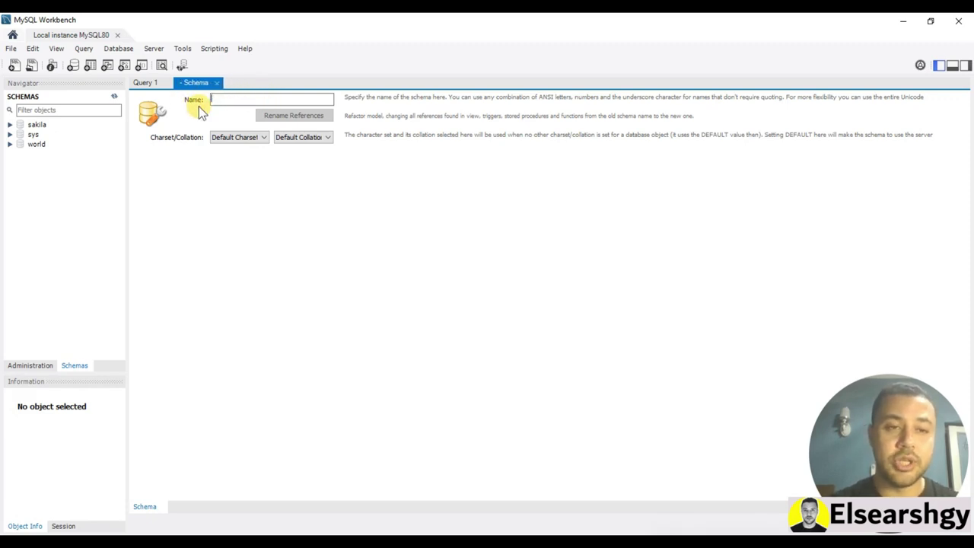
text(richlist)
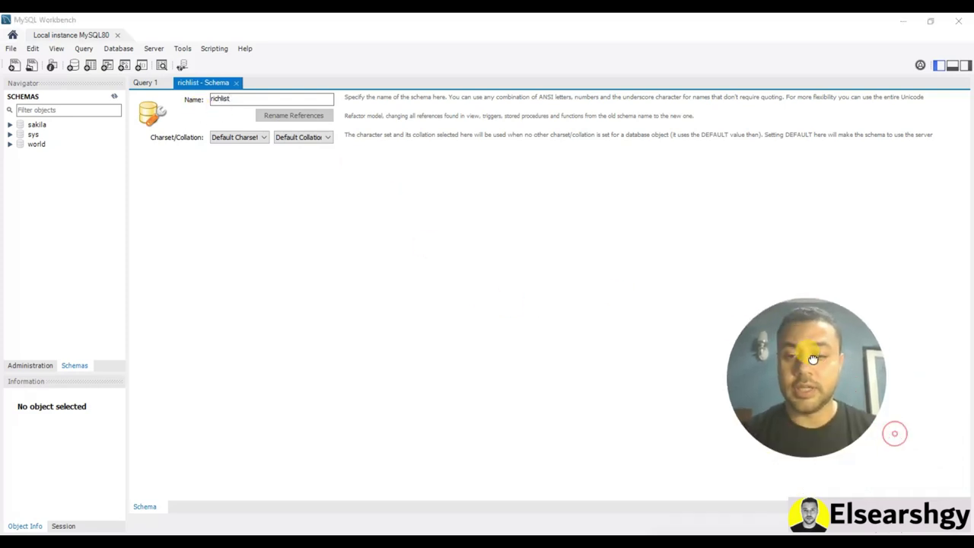
click(901, 534)
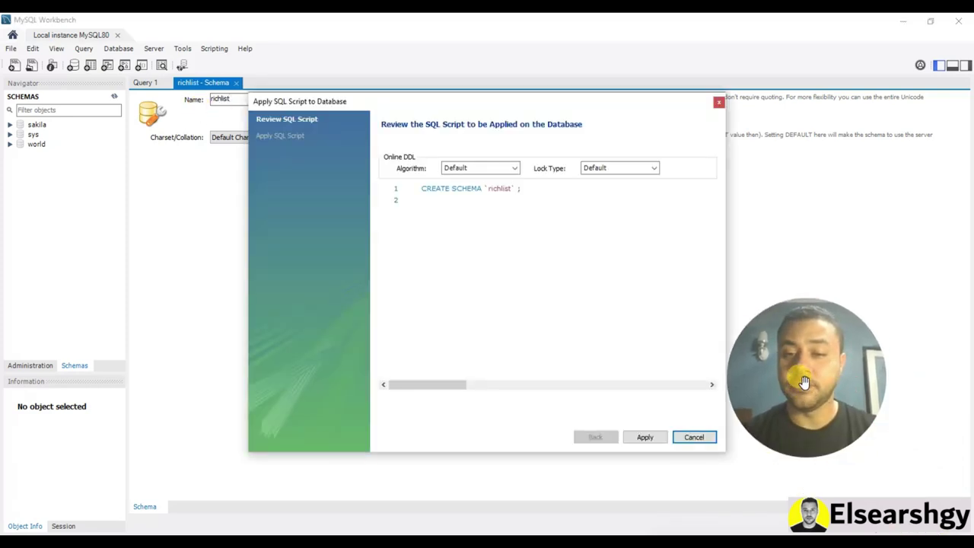
click(653, 439)
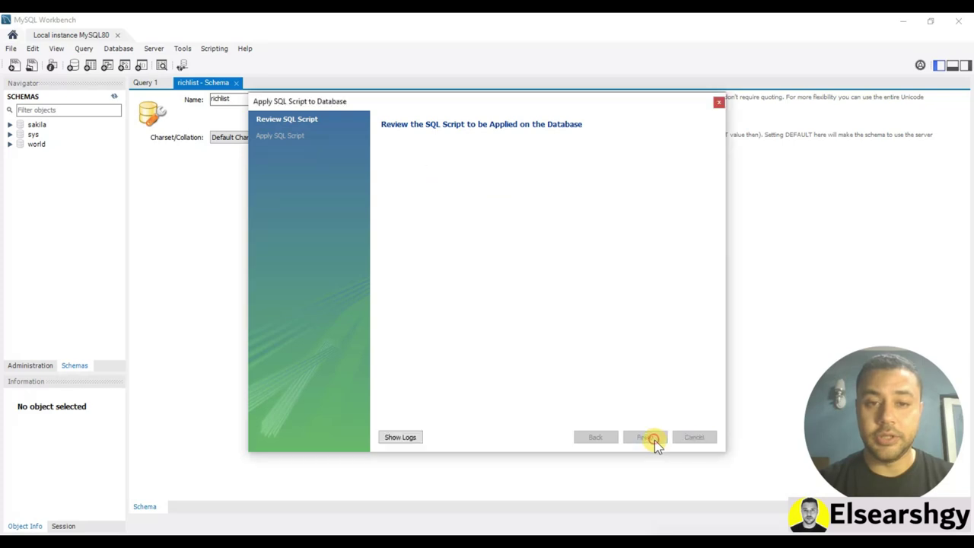
click(643, 437)
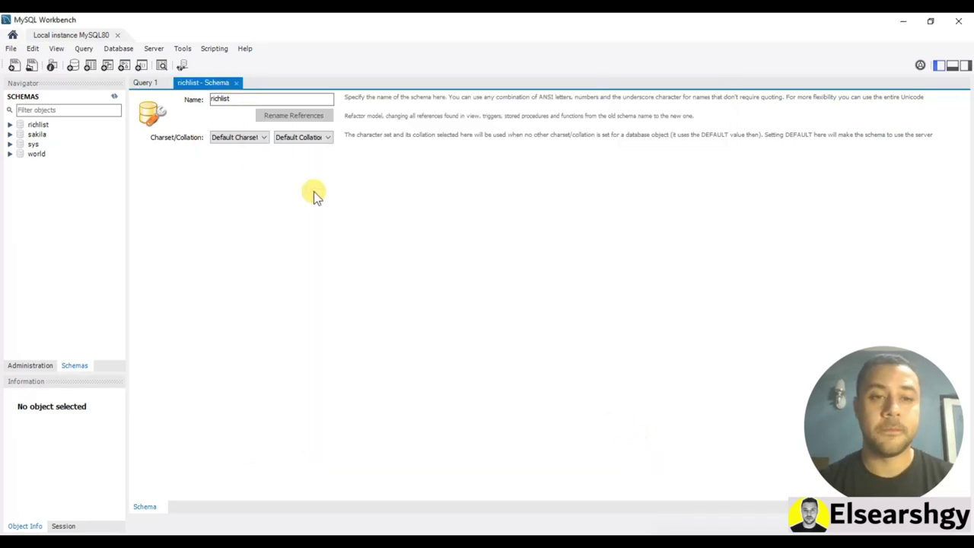
Refresh the schemas and start the Table Data Import Wizard on richlist's Tables
click(114, 96)
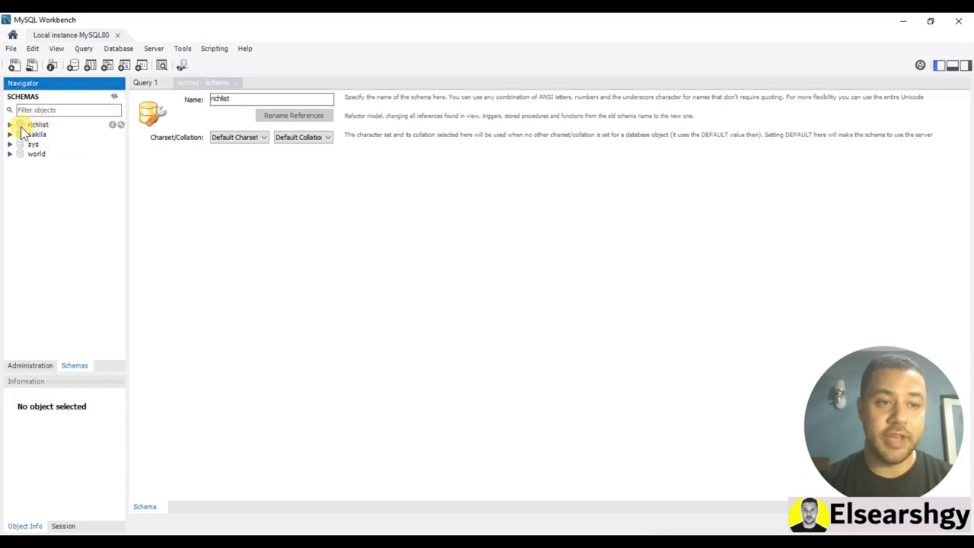
click(33, 124)
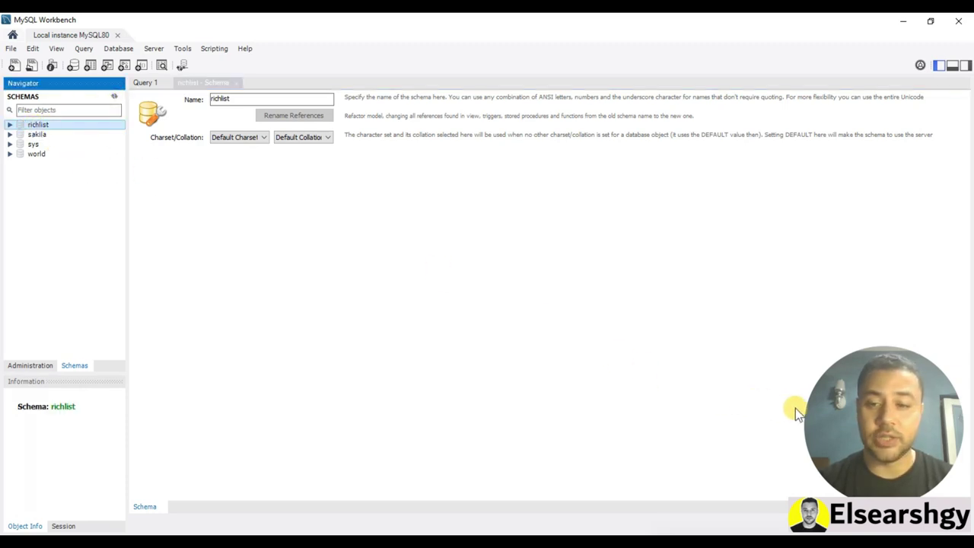
drag(822, 406, 832, 409)
click(9, 124)
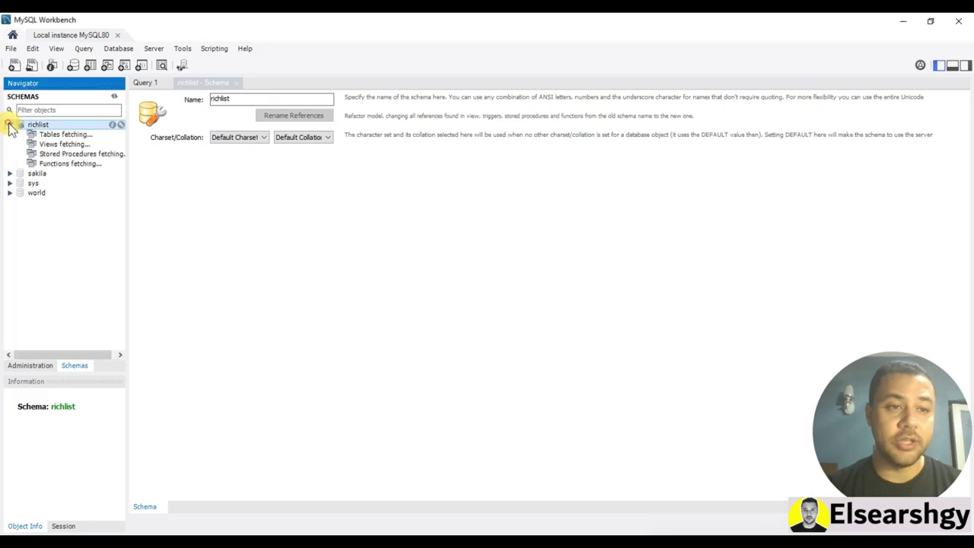
right_click(46, 141)
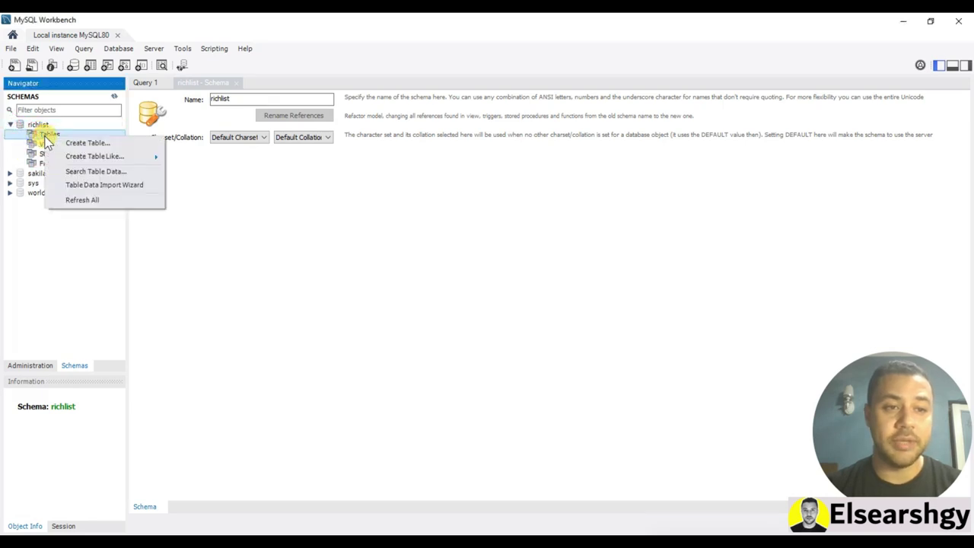
click(99, 186)
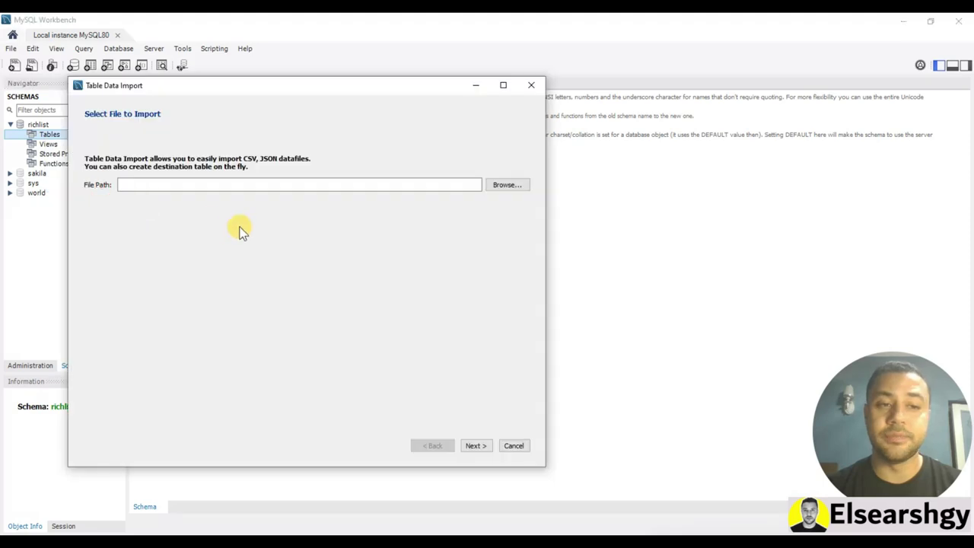
Choose the Billionaires Statistics Dataset CSV and name the new destination table billionaires
click(507, 185)
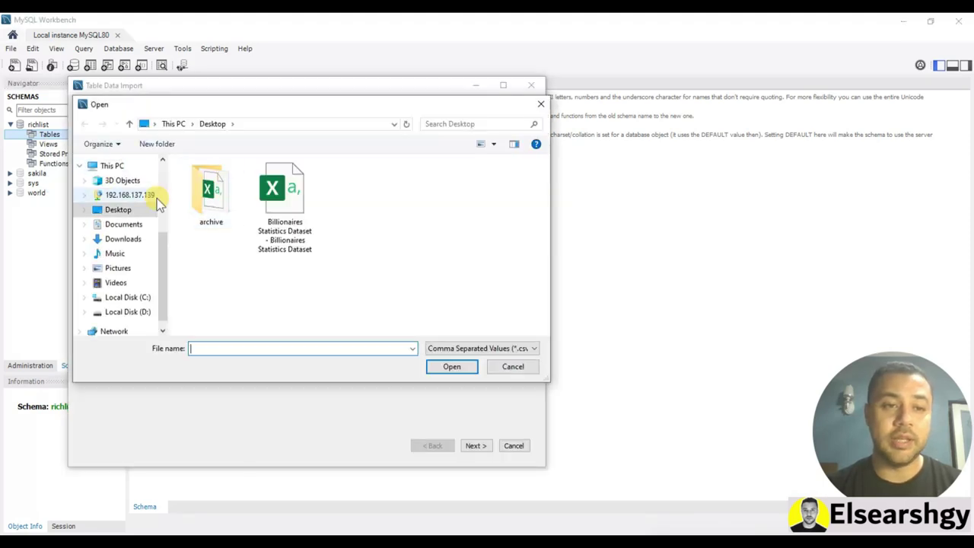
double_click(285, 191)
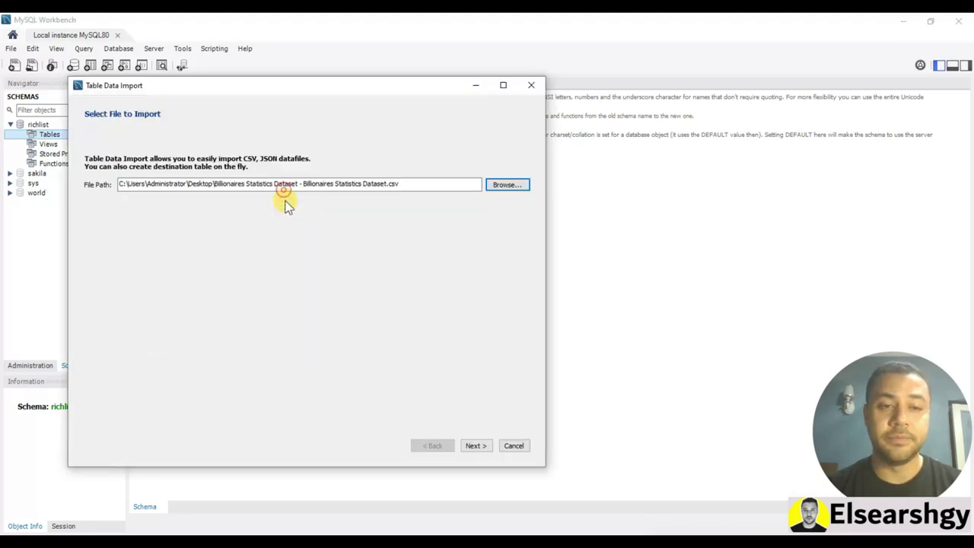
click(472, 447)
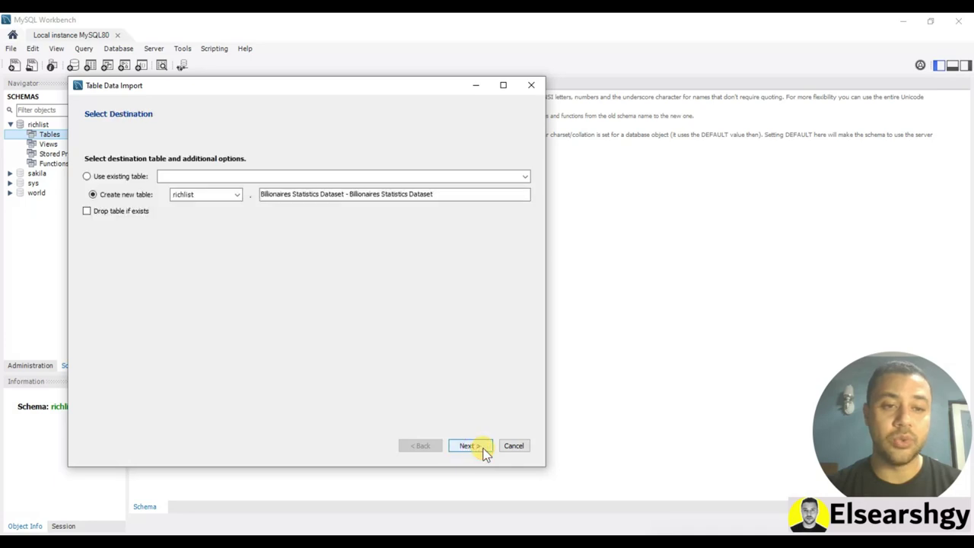
click(292, 192)
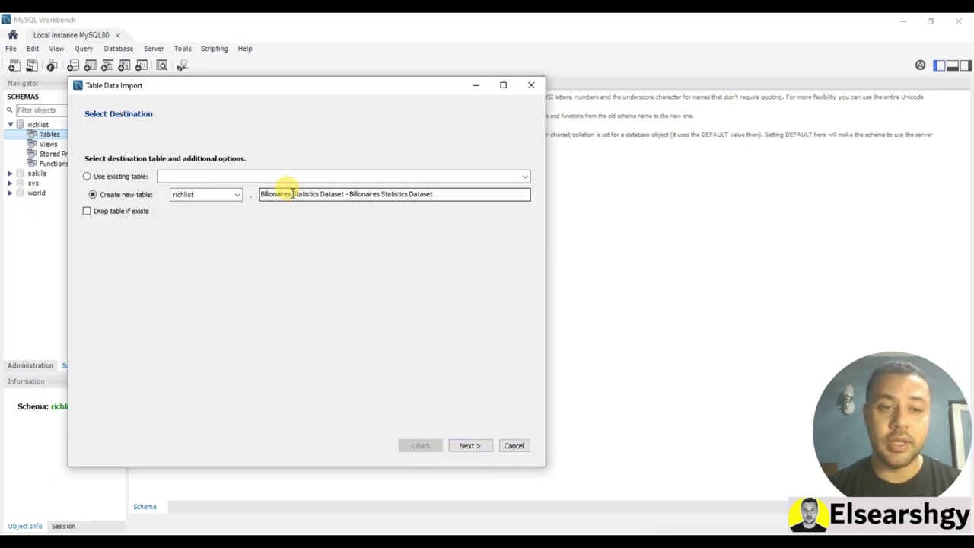
drag(293, 192, 434, 187)
key(BackSpace)
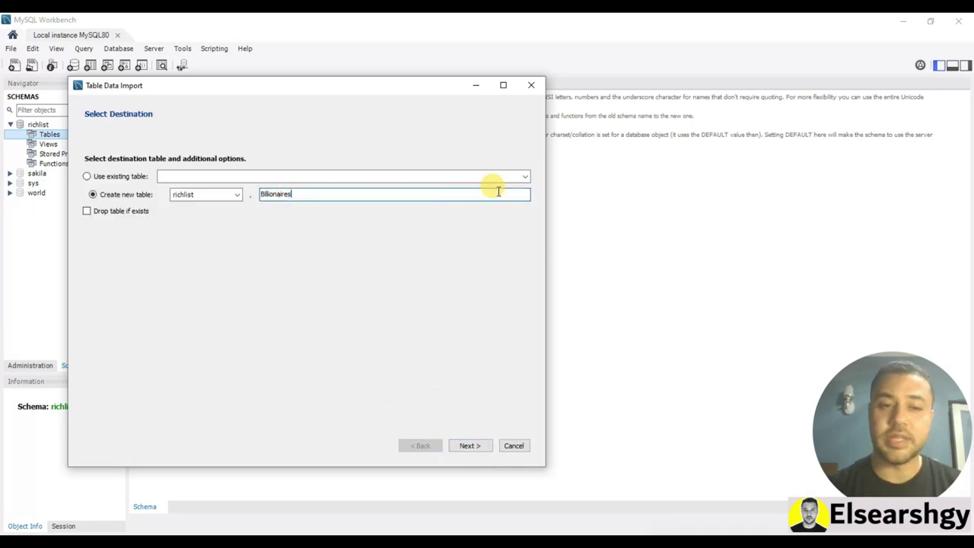
Run the import through to Finish, then refresh and view the billionaires table's columns
click(463, 448)
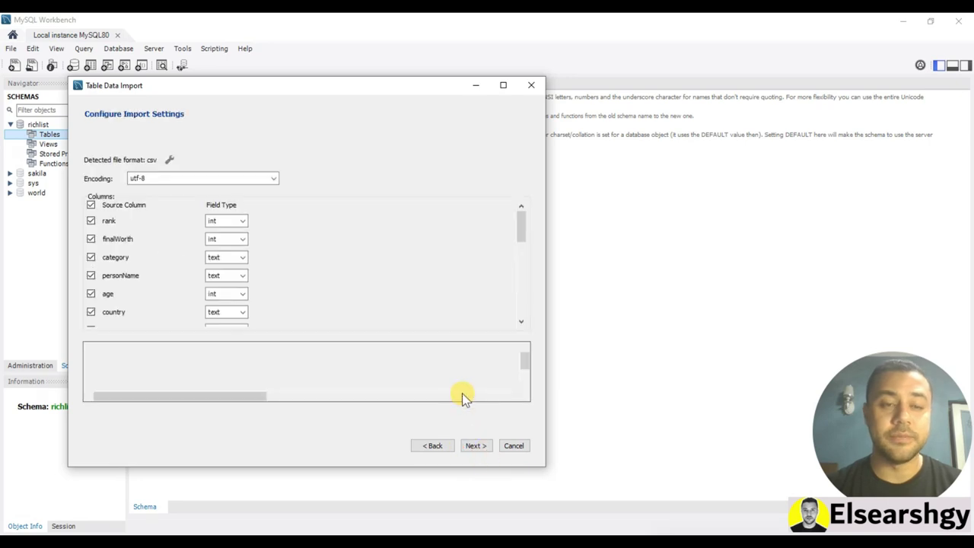
click(480, 447)
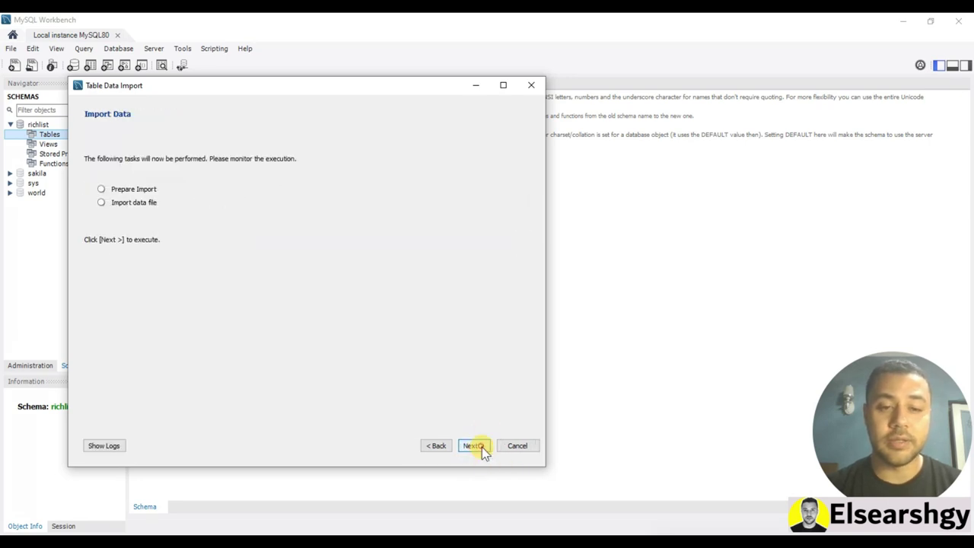
click(475, 445)
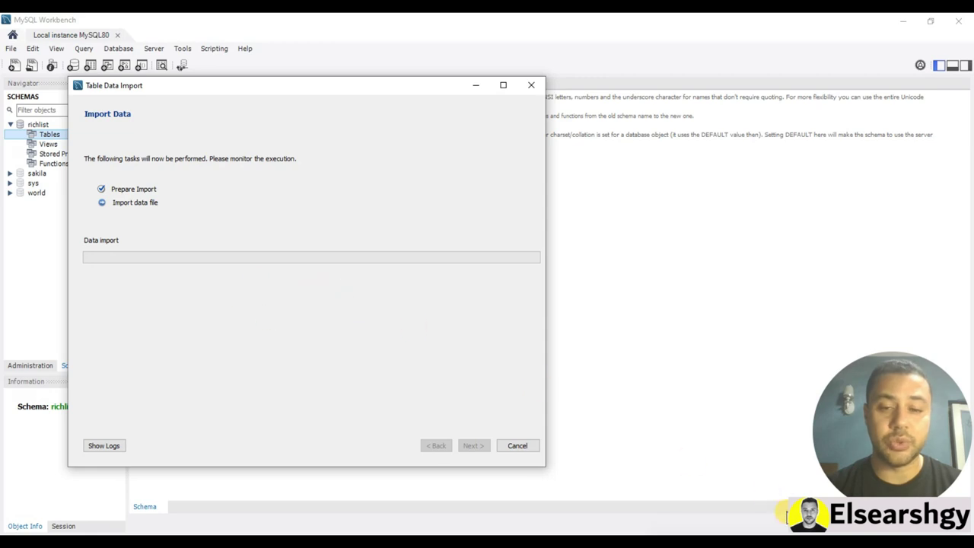
click(473, 445)
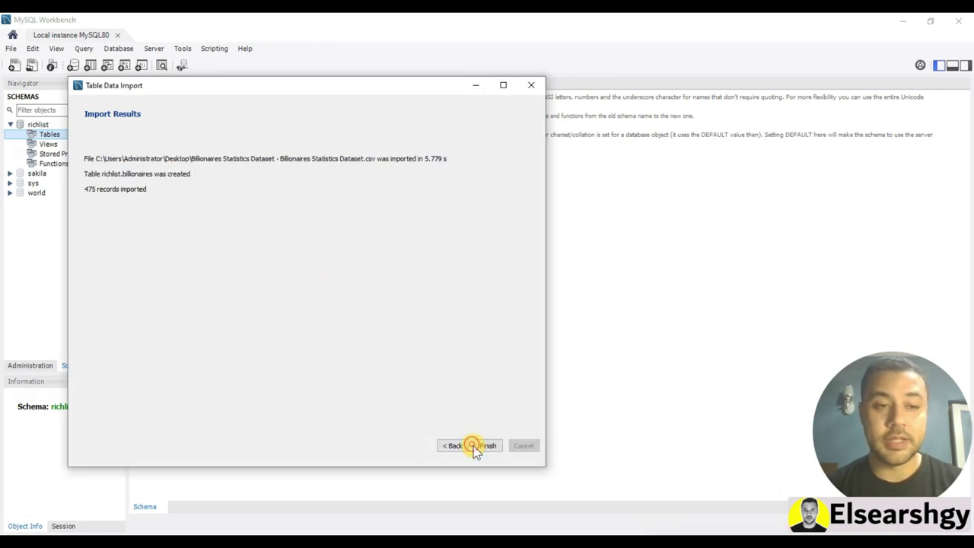
click(488, 446)
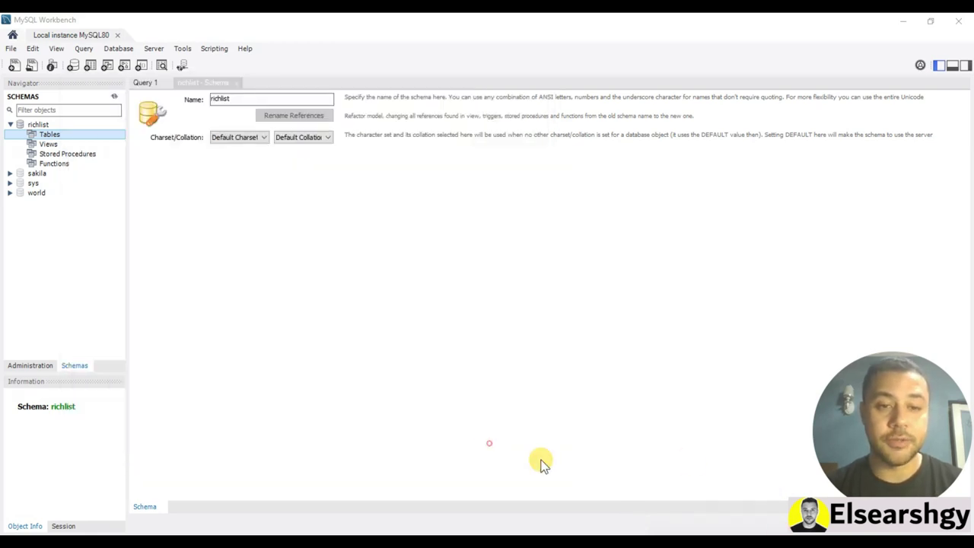
click(114, 97)
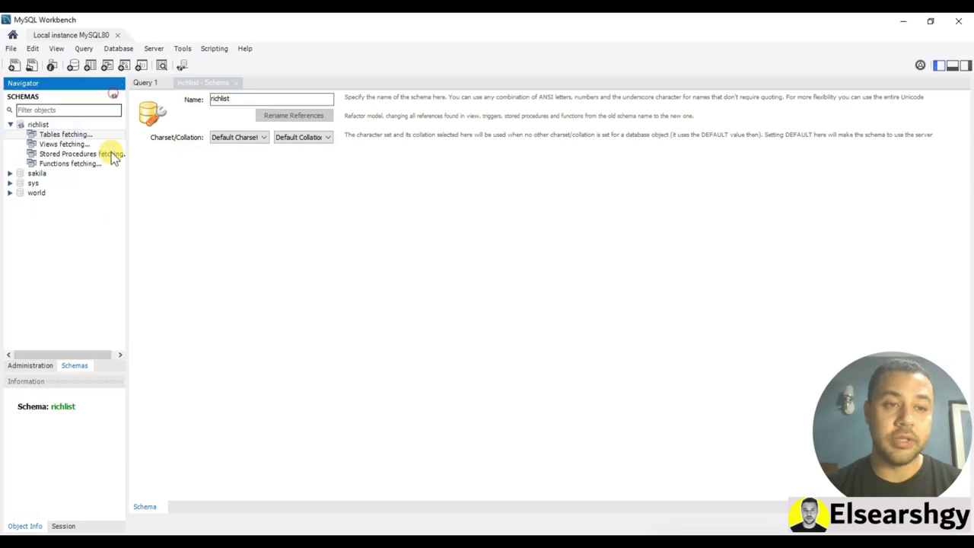
click(22, 134)
click(67, 145)
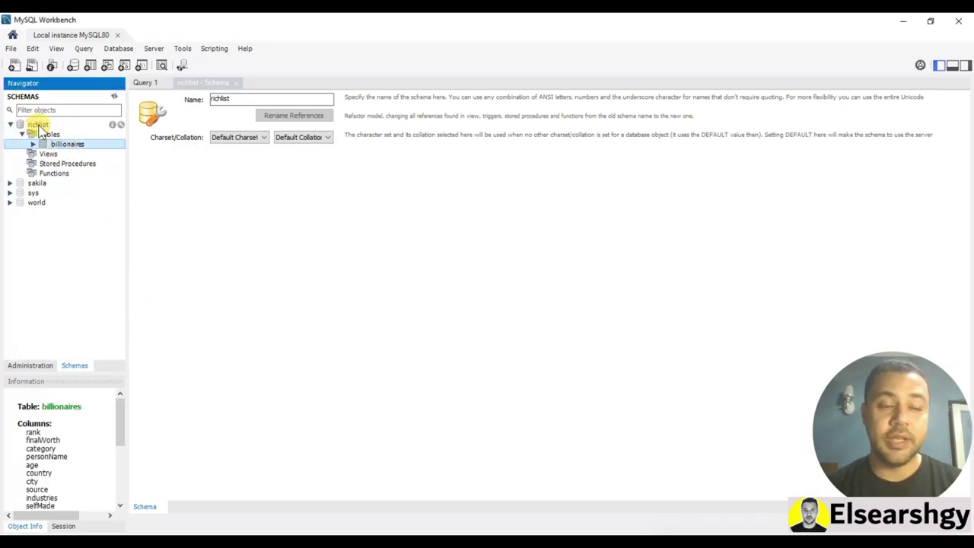
Set richlist as the default schema, select the billionaires table, and close the richlist schema tab
click(38, 125)
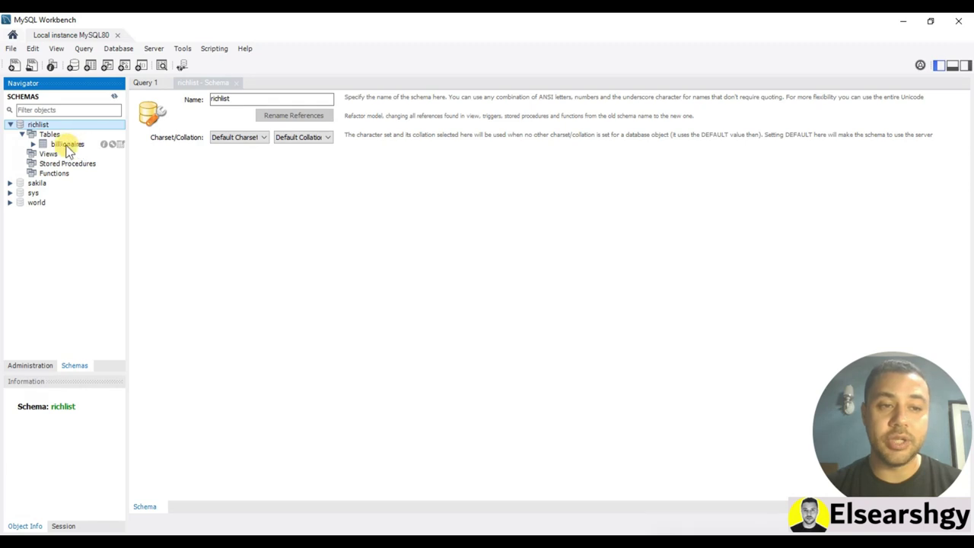
double_click(38, 125)
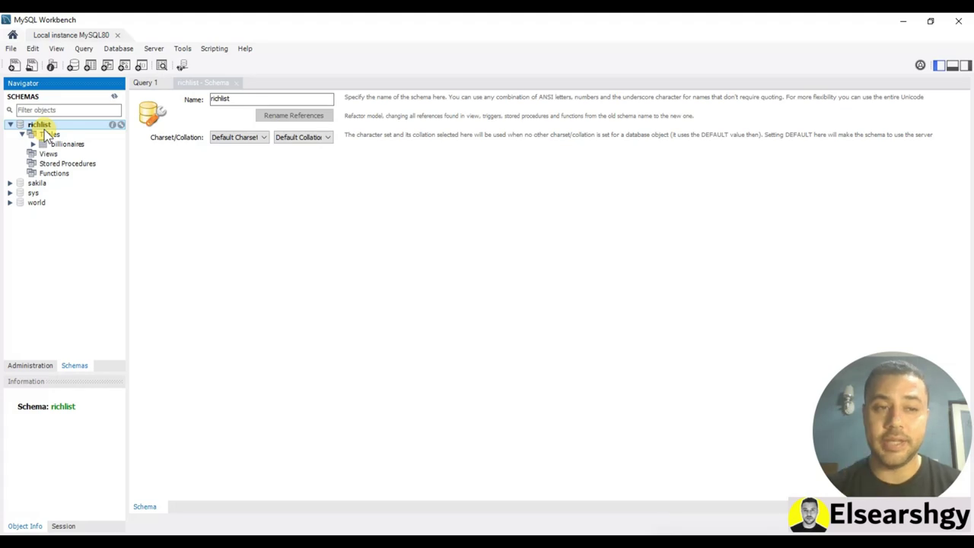
click(67, 144)
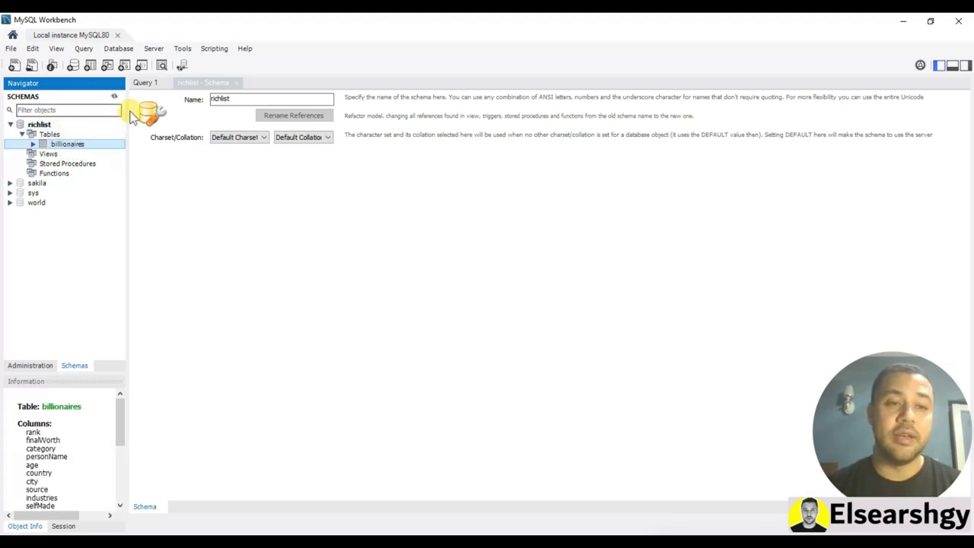
click(235, 82)
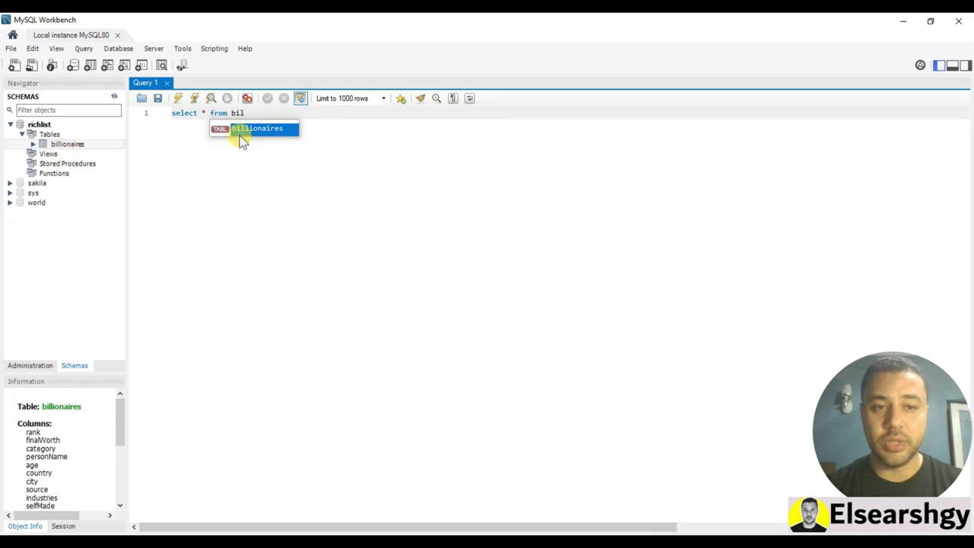
Complete and execute 'select * from billionaires;', then scroll the result grid across its columns
double_click(252, 133)
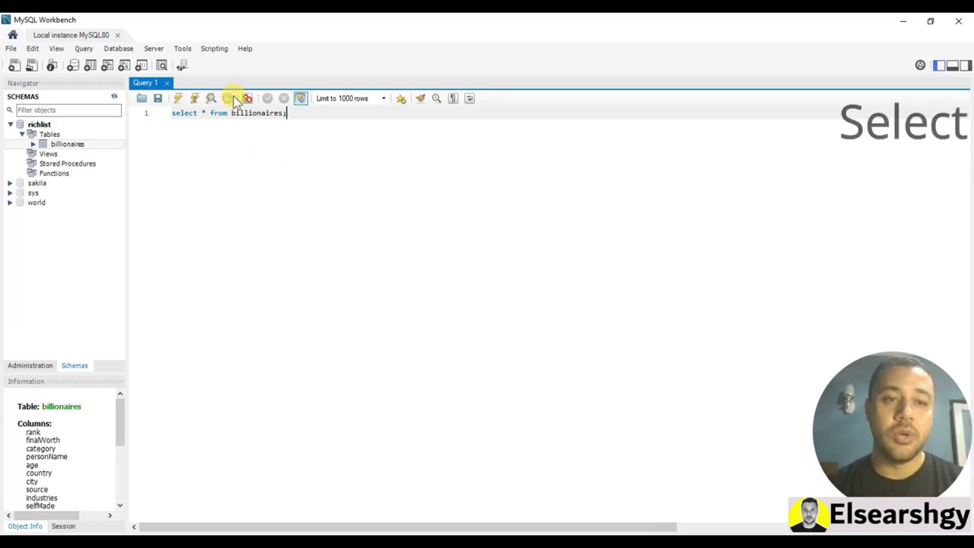
click(301, 114)
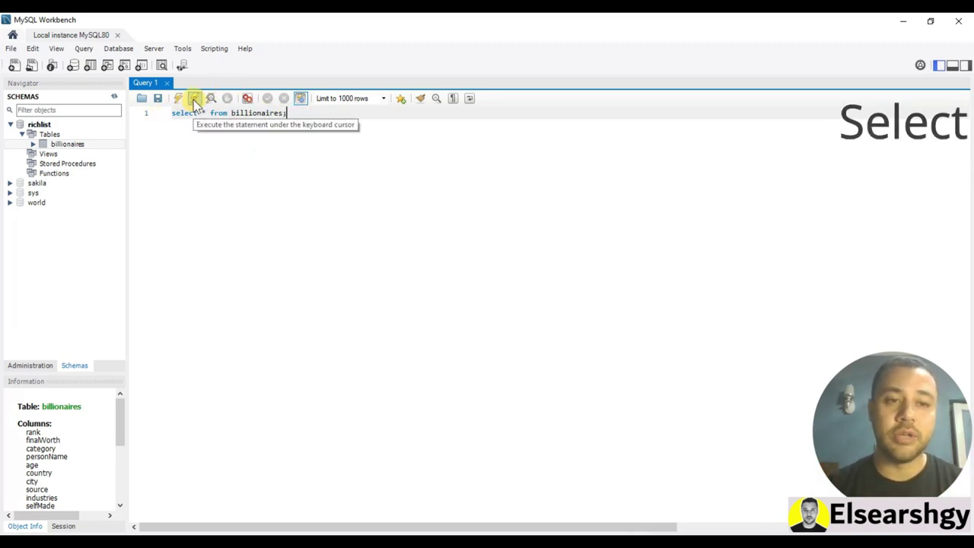
drag(299, 115, 173, 113)
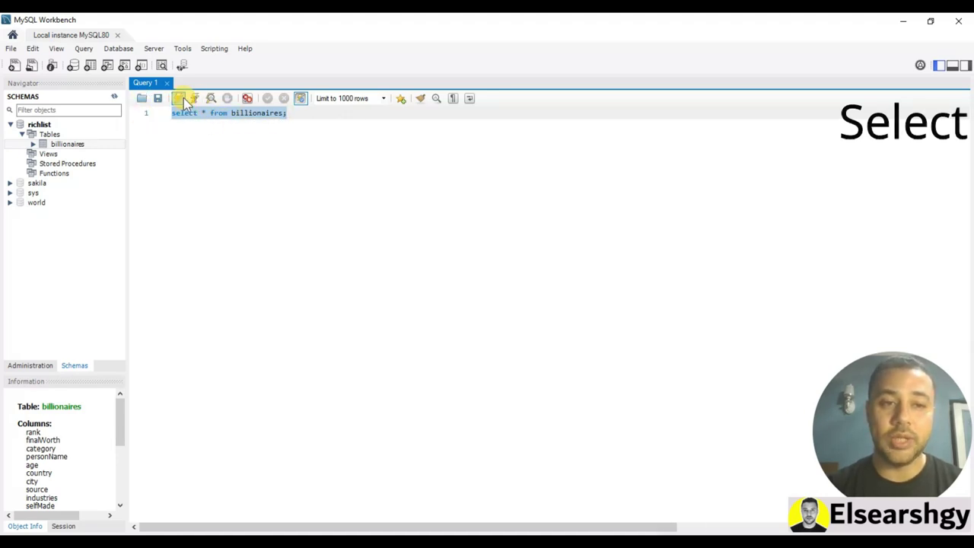
click(199, 128)
click(178, 99)
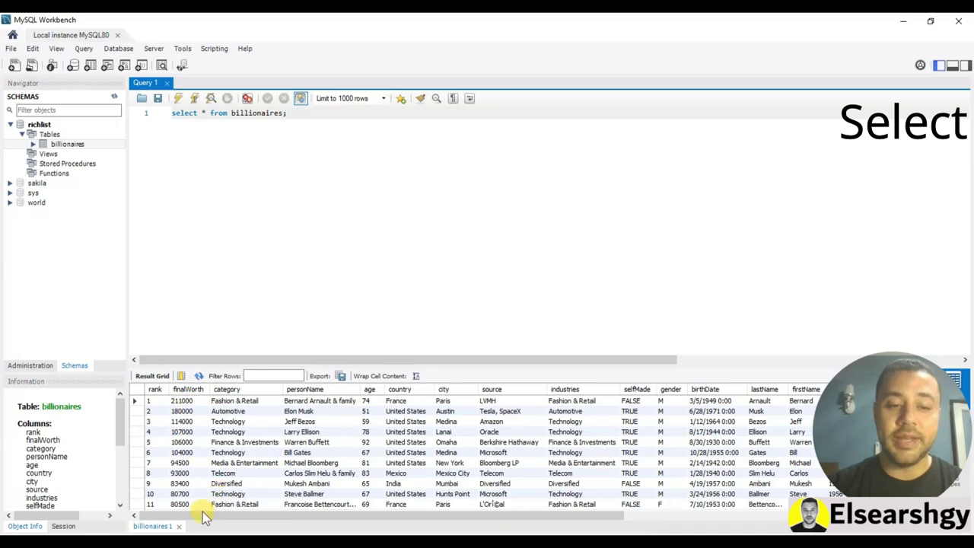
drag(202, 514, 183, 519)
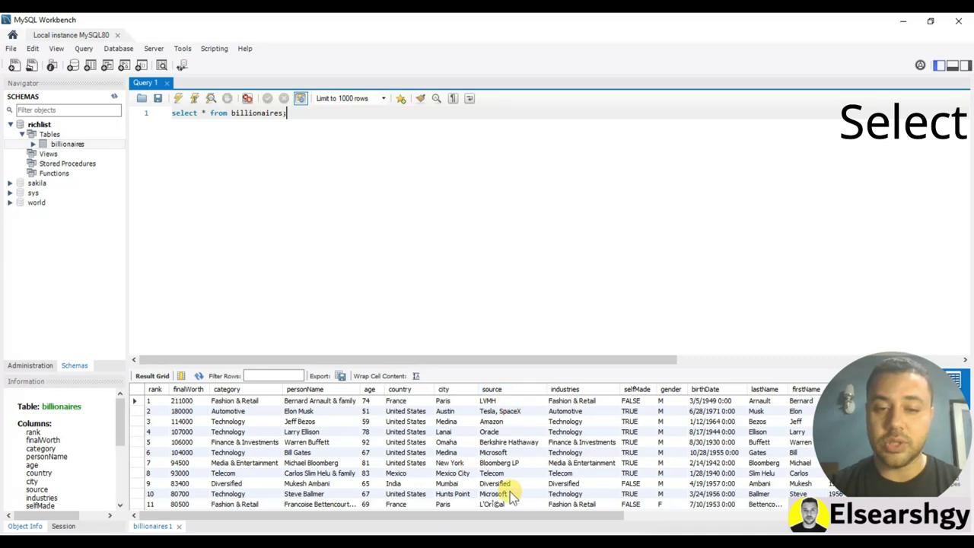
drag(484, 515, 758, 524)
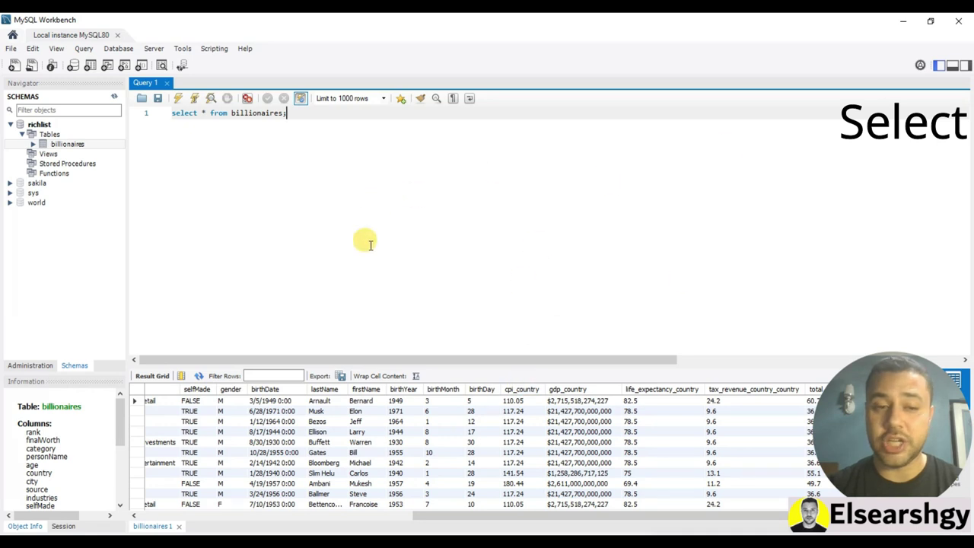
Hide the Output panel while keeping the navigator sidebar visible
click(940, 67)
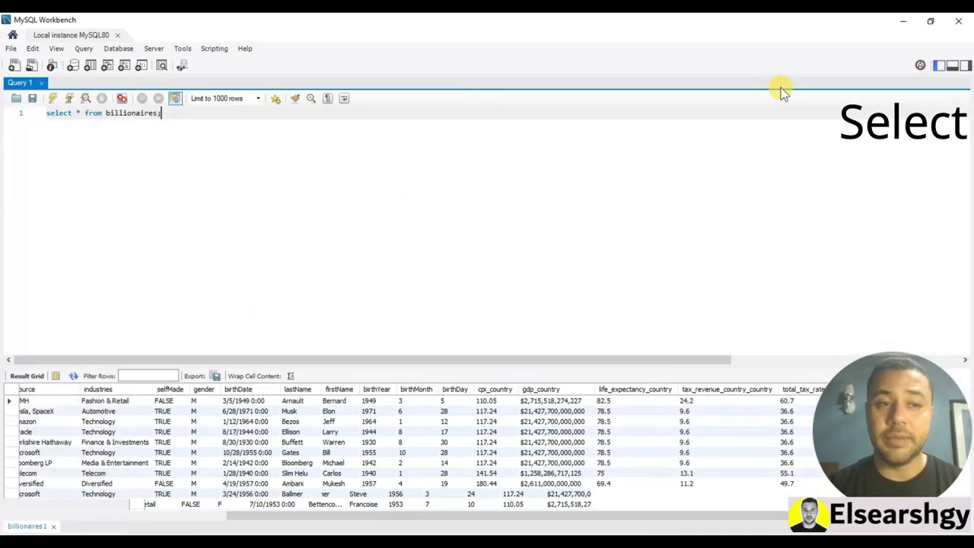
click(940, 66)
click(953, 67)
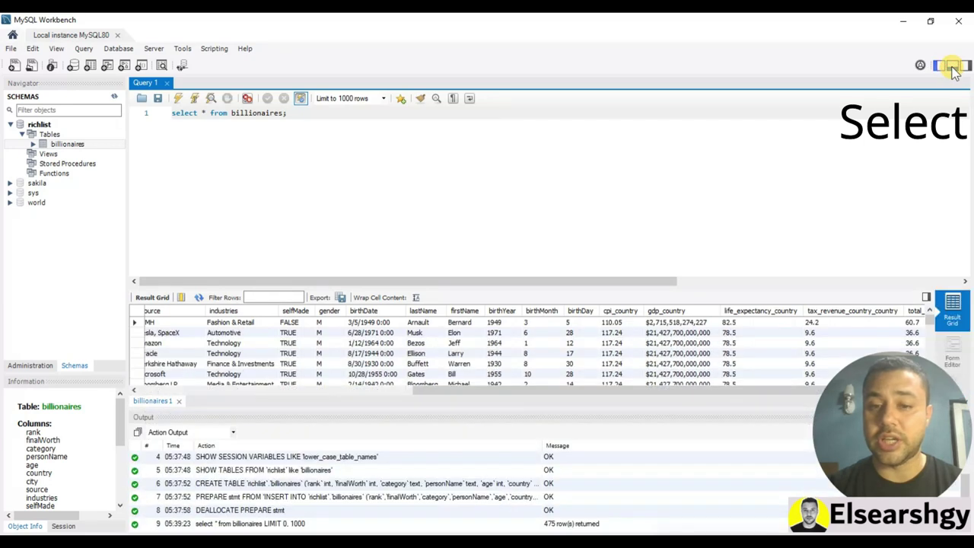
click(952, 66)
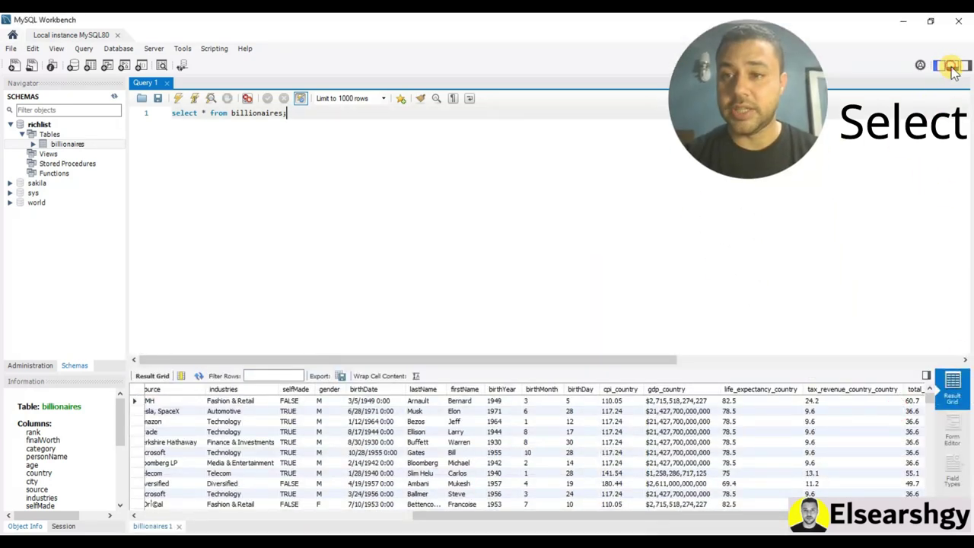
click(953, 66)
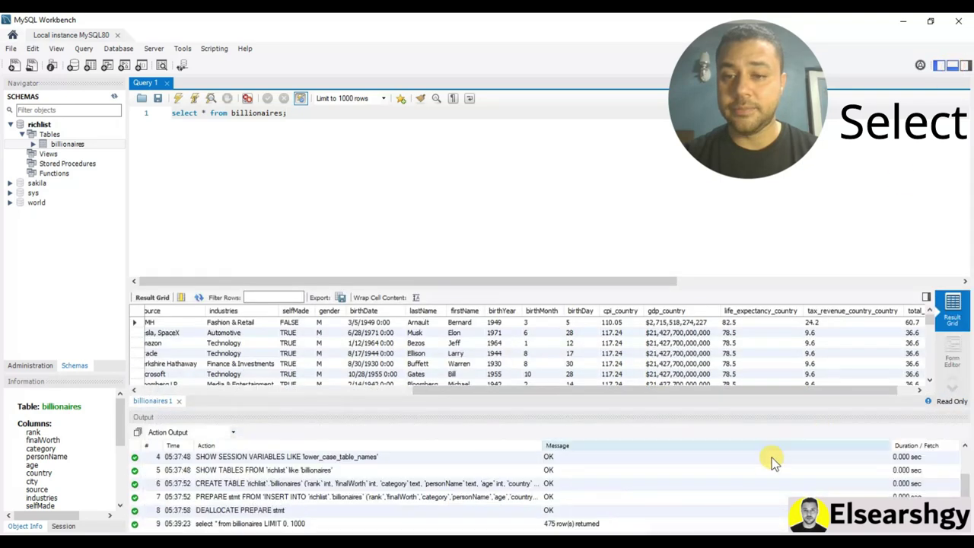
click(953, 66)
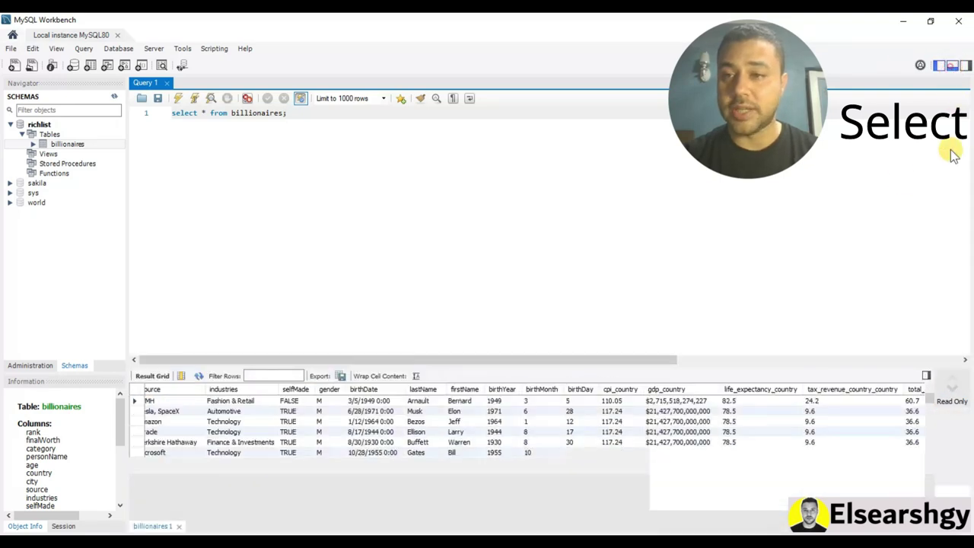
Open and close the SQL Additions panel and drag the editor/results splitter down slightly
click(965, 67)
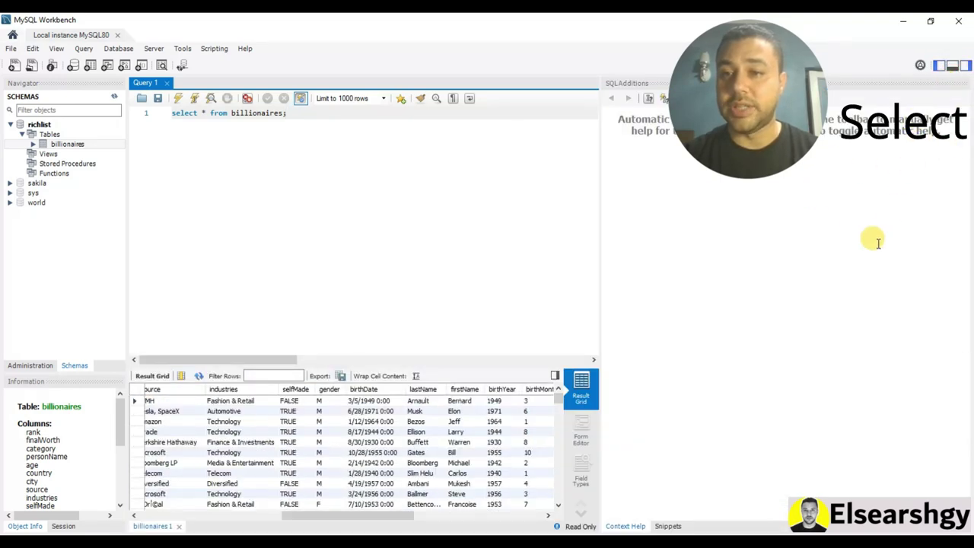
click(963, 66)
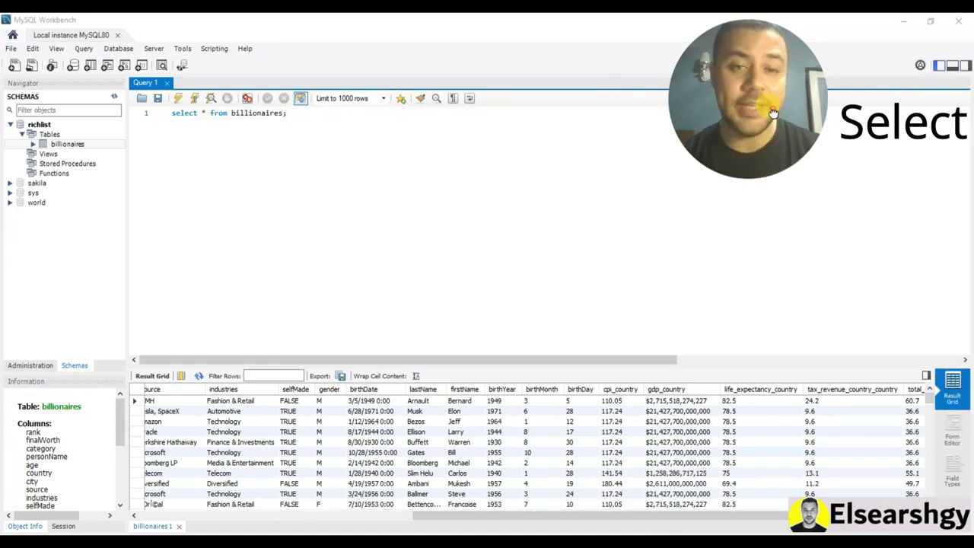
drag(788, 116, 924, 268)
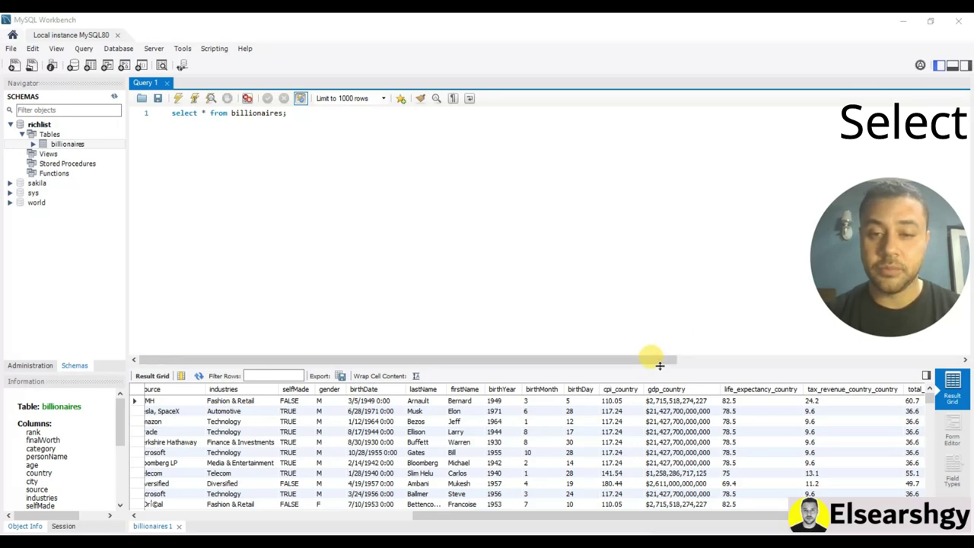
drag(659, 365, 657, 379)
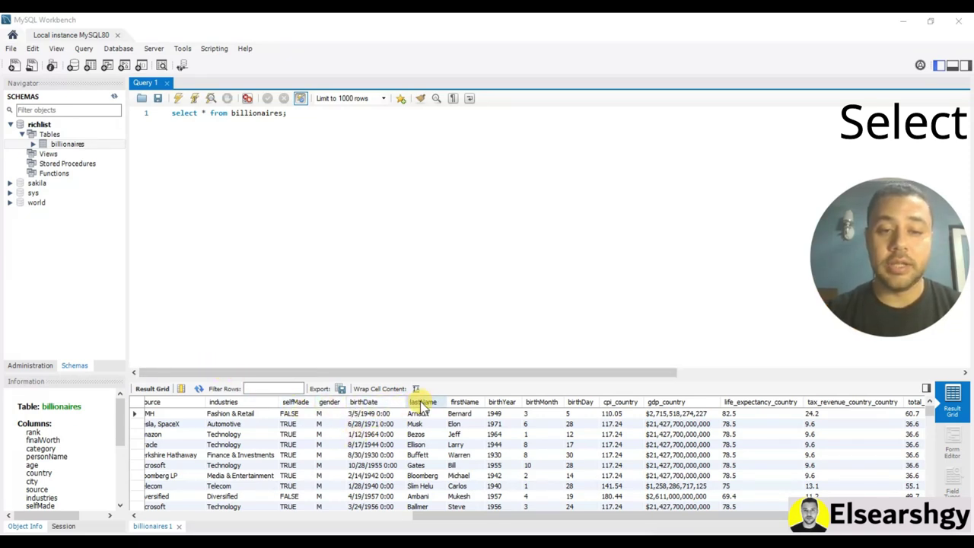
Change the query to 'select firstName,lastName from billionaires;' using autocomplete, and run it
click(203, 112)
key(BackSpace)
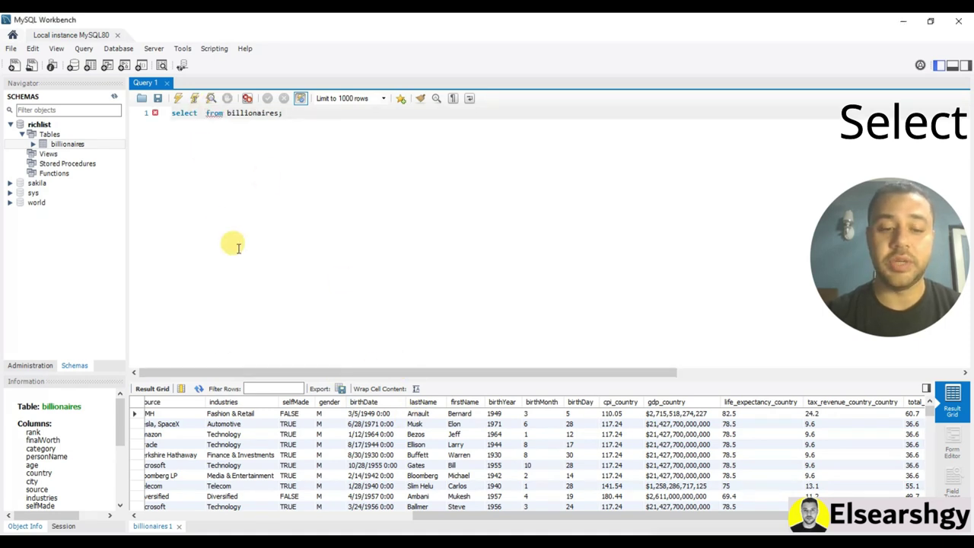
text(first)
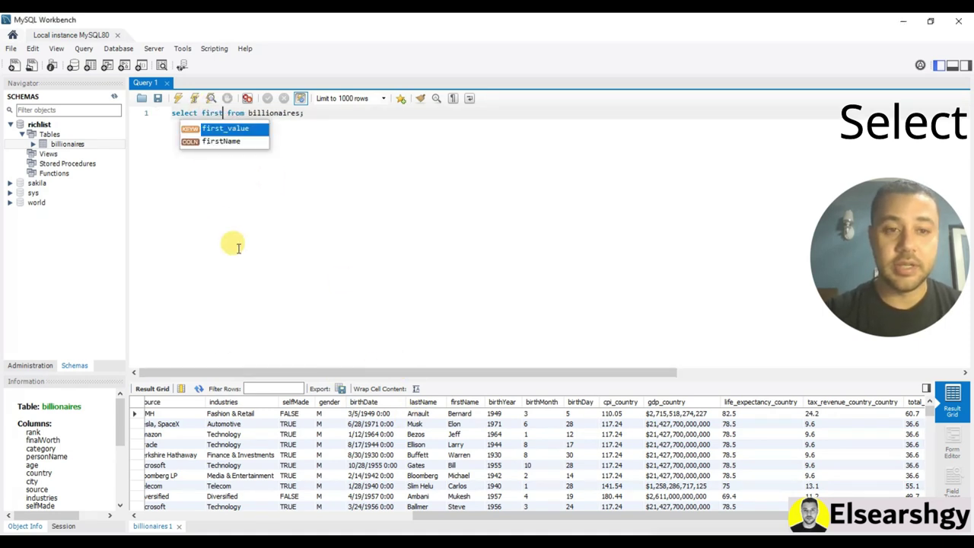
double_click(225, 140)
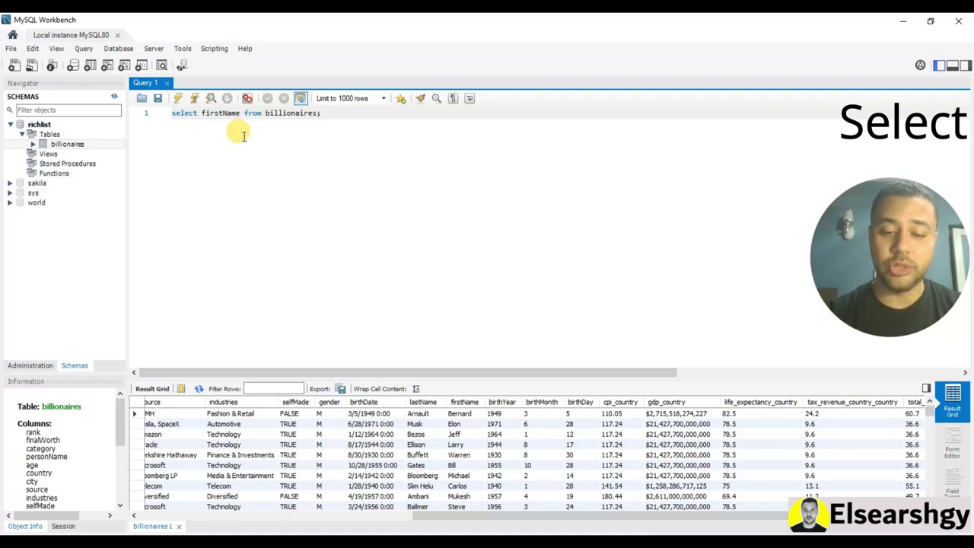
text(,)
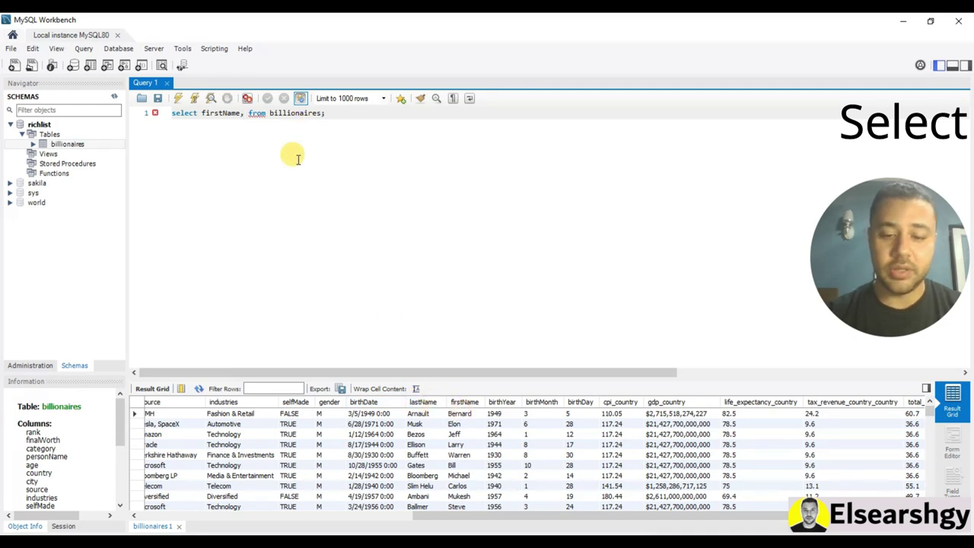
text(lastname)
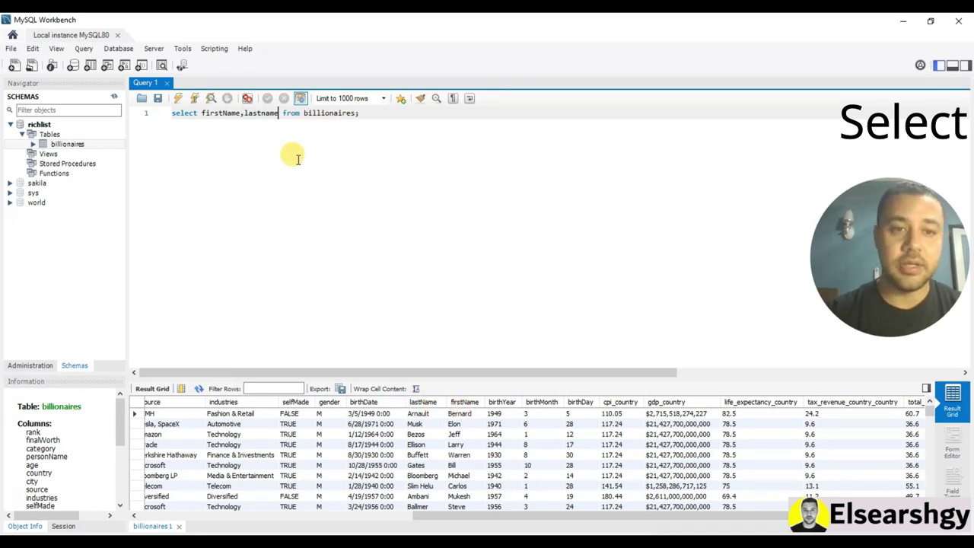
key(BackSpace)
key(BackSpace)
key(BackSpace)
key(BackSpace)
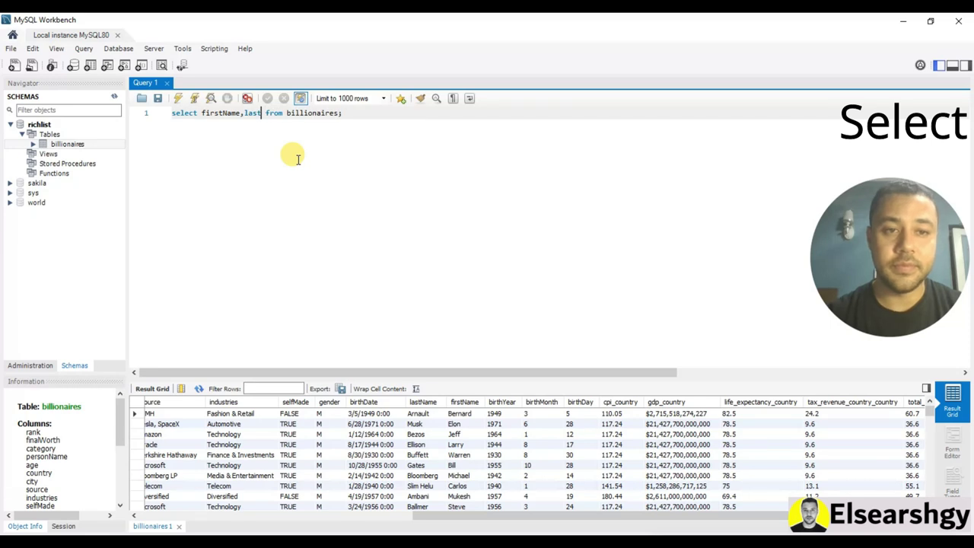
text(name)
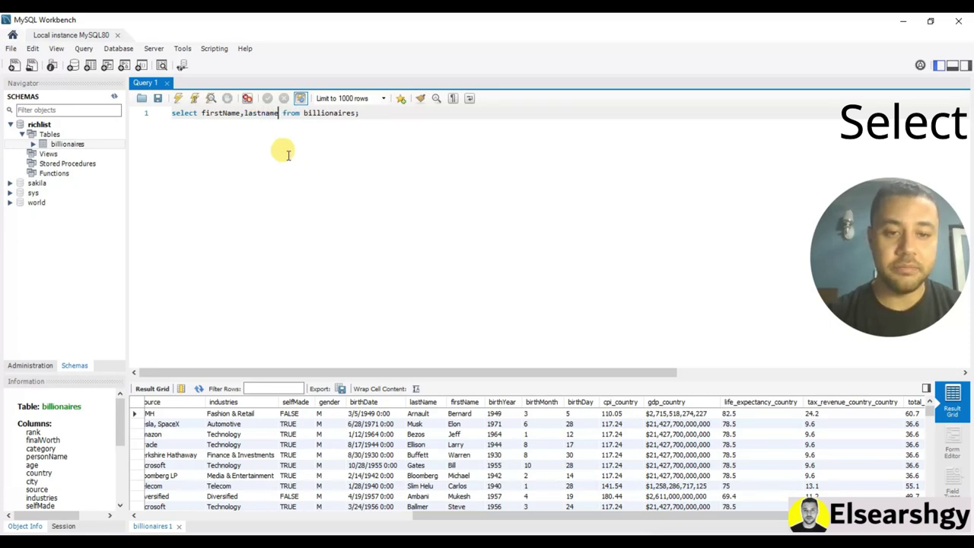
key(BackSpace)
key(BackSpace)
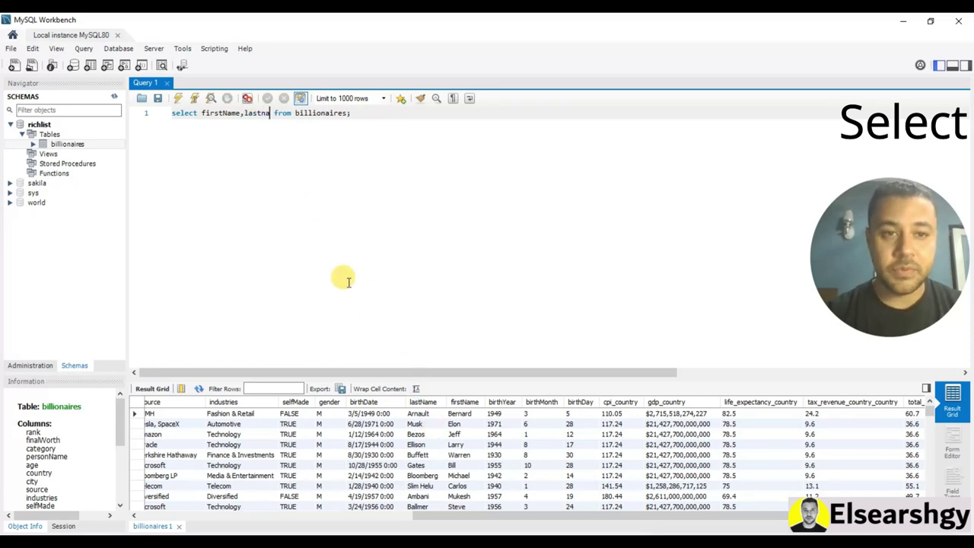
key(BackSpace)
key(BackSpace)
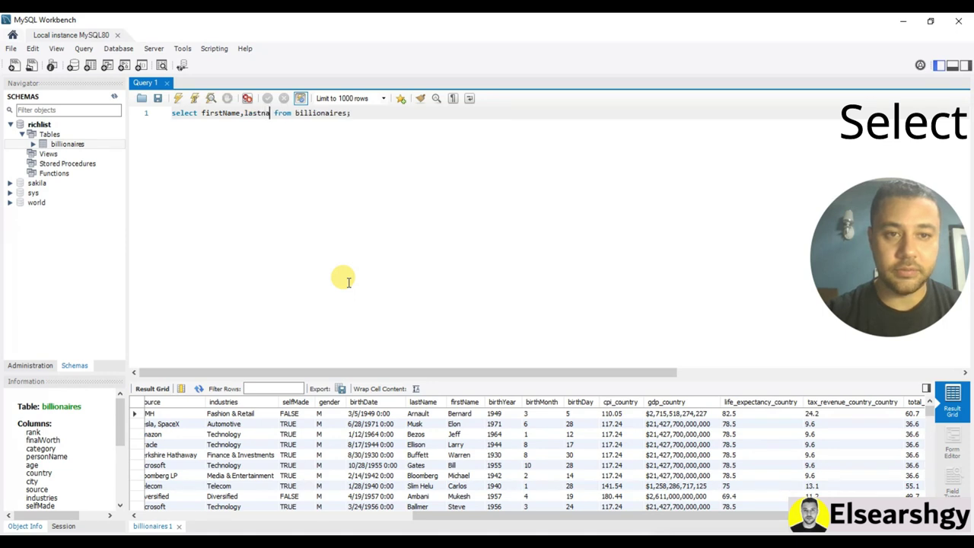
key(ctrl+space)
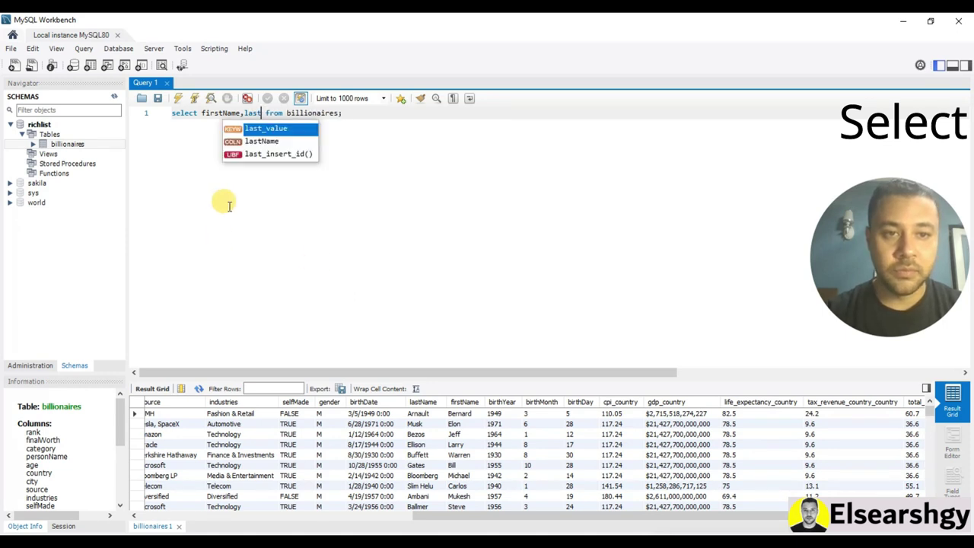
double_click(274, 140)
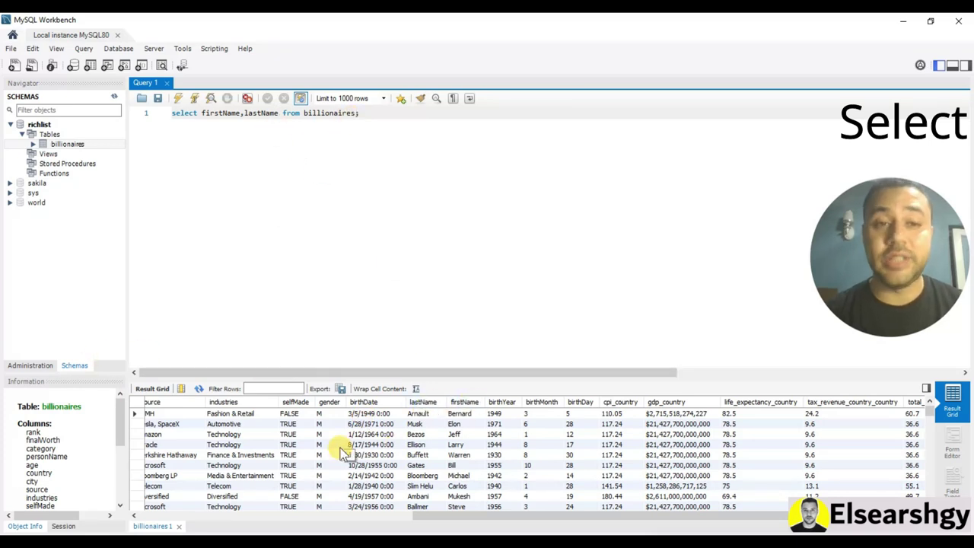
click(180, 98)
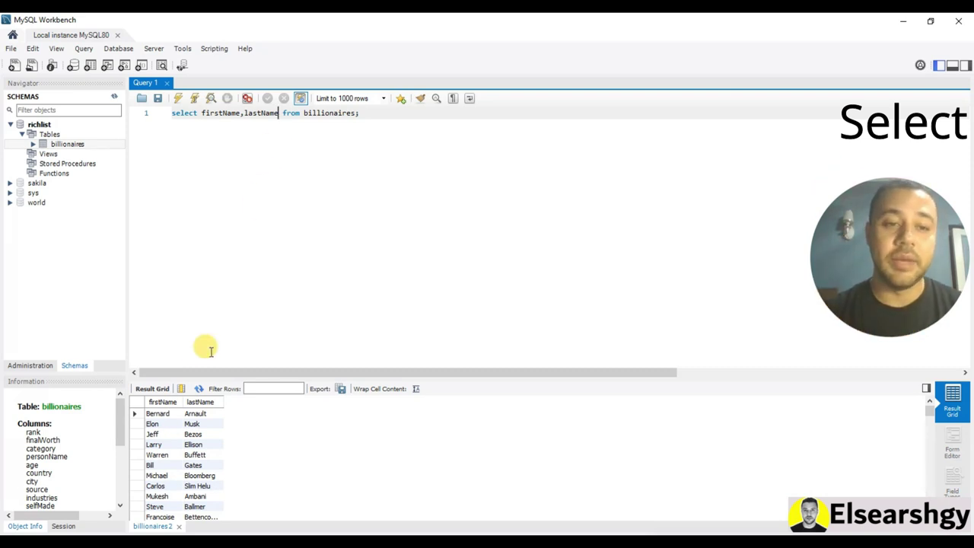
Replace firstName,lastName with * and rerun the query for all columns
drag(235, 118, 198, 112)
key(BackSpace)
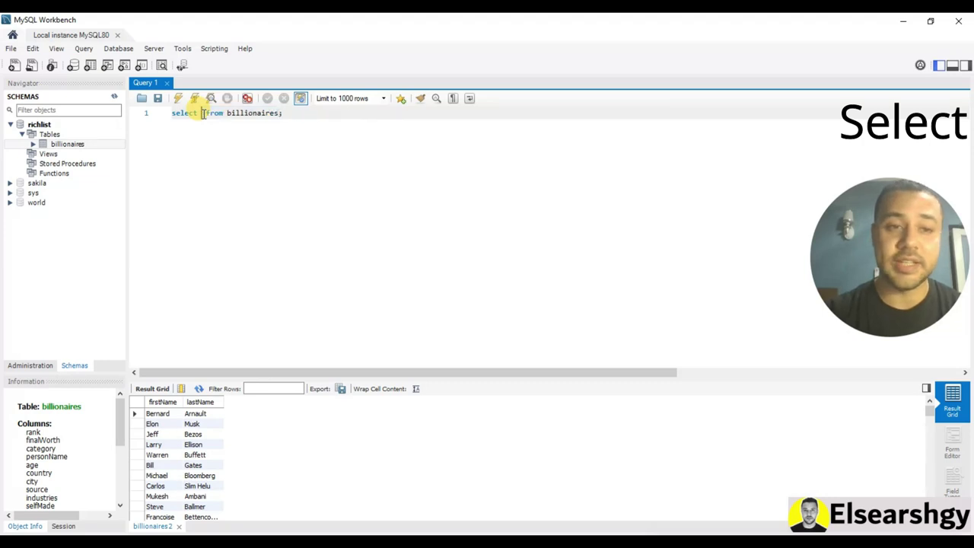
text(*)
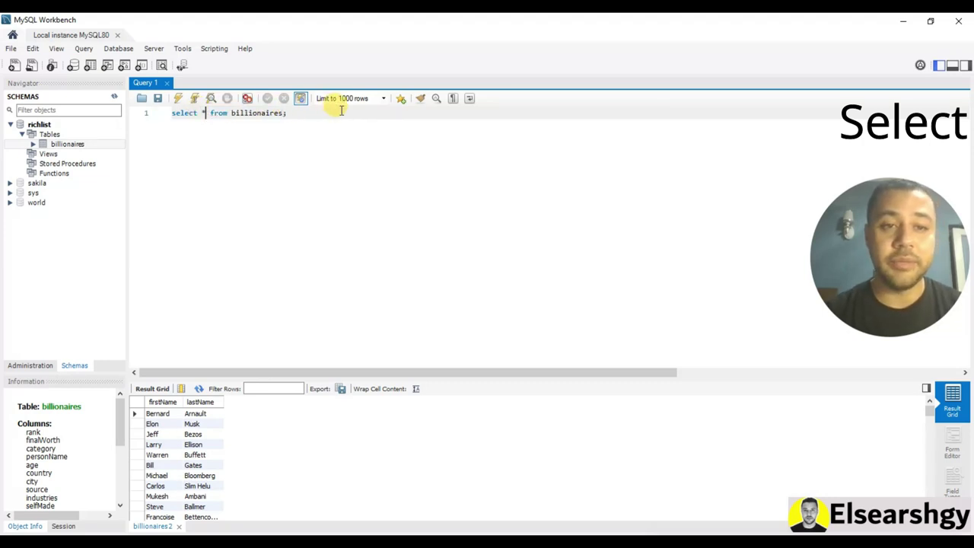
click(178, 99)
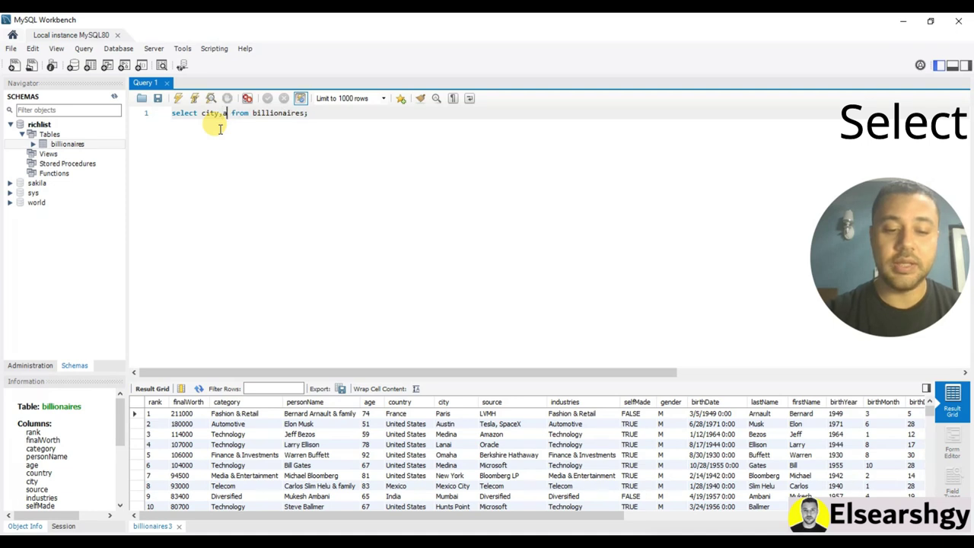
Run the city,age column query and drag the splitter up to enlarge the result grid
text(ge)
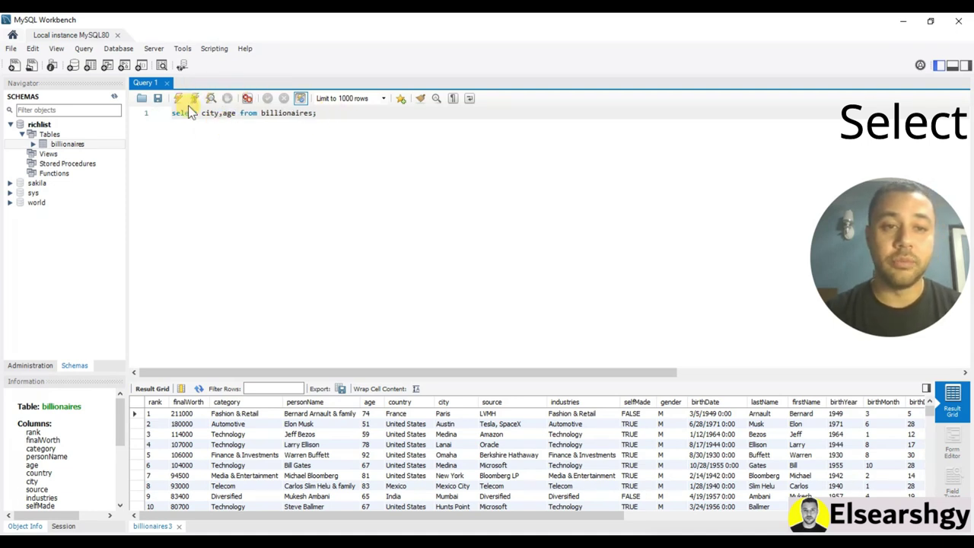
click(179, 98)
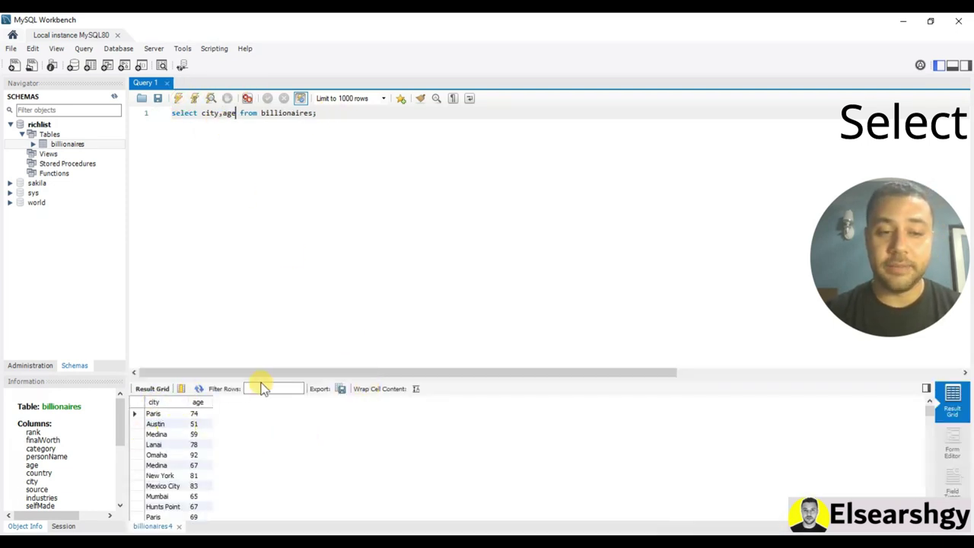
drag(275, 379, 279, 333)
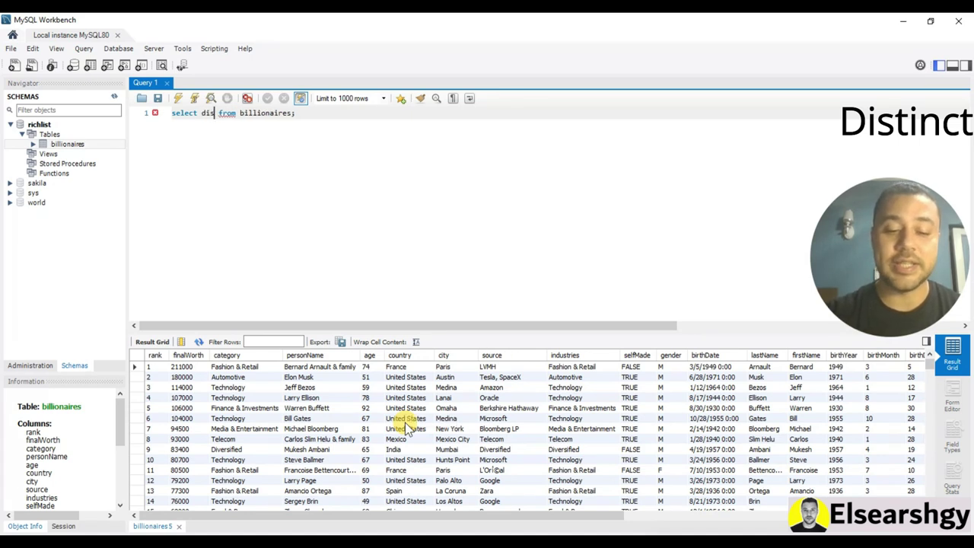
Run 'select distinct country from billionaires' to list each country once
text(inct)
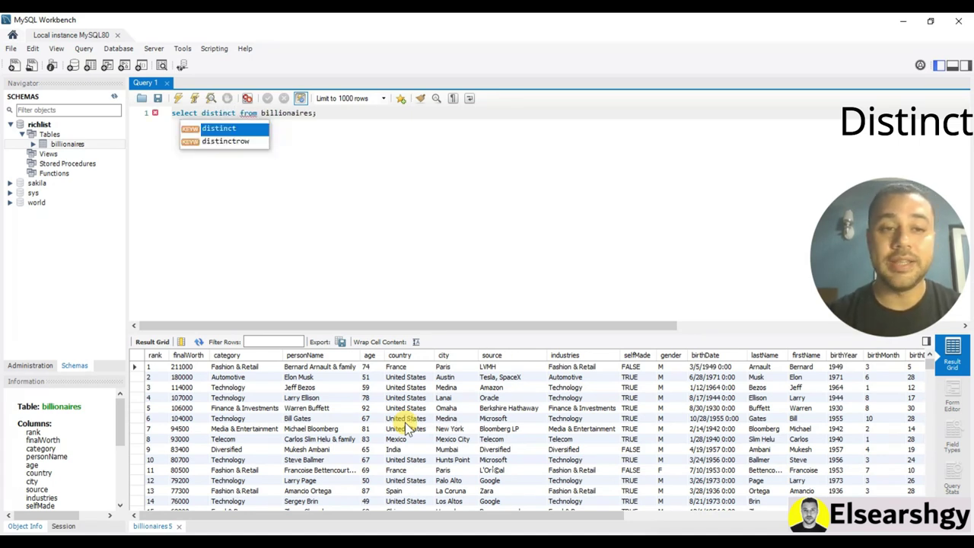
key(Escape)
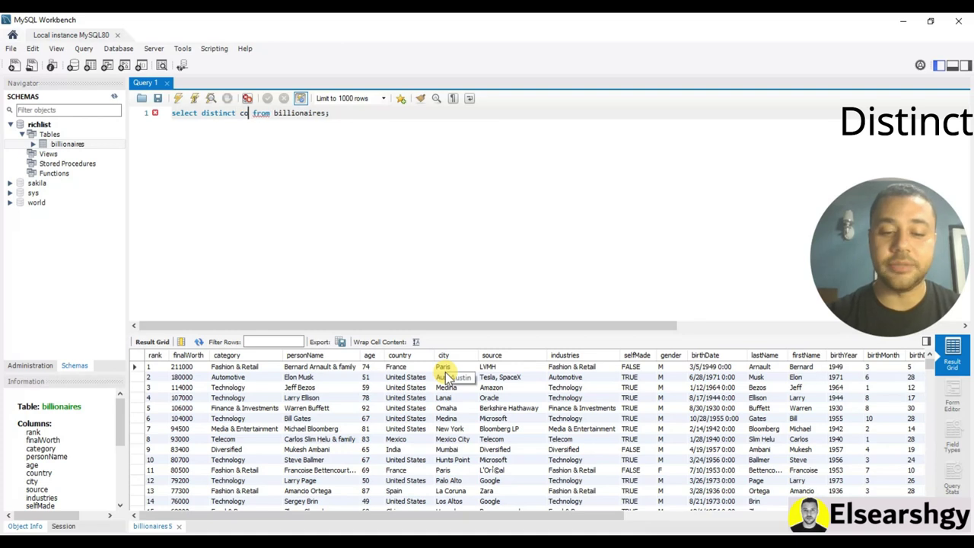
text(country)
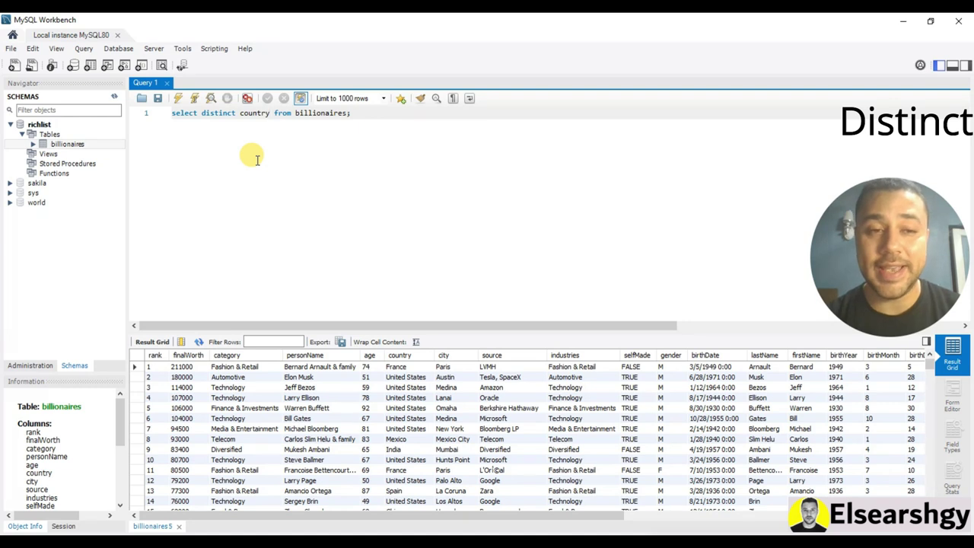
click(179, 98)
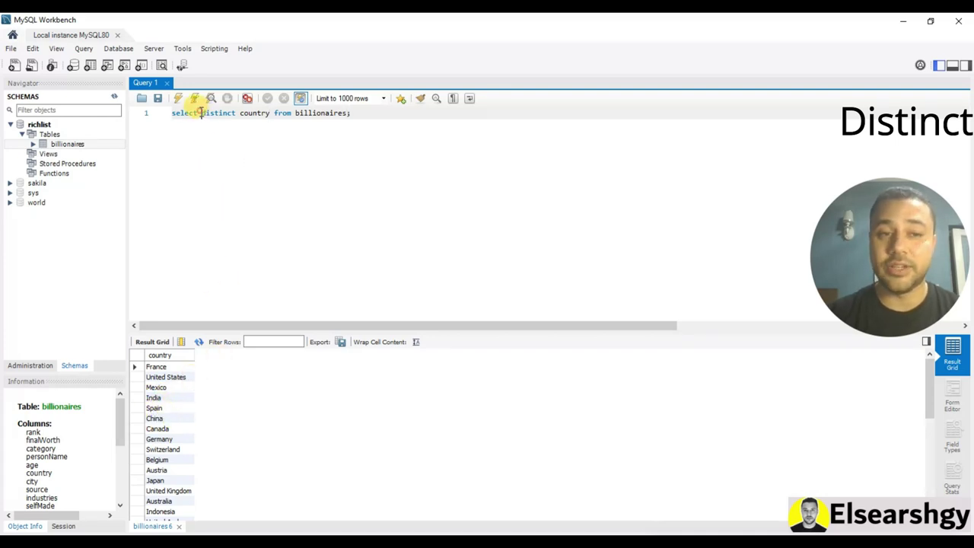
Place the caret just before 'distinct' to start editing the query
drag(201, 113, 235, 113)
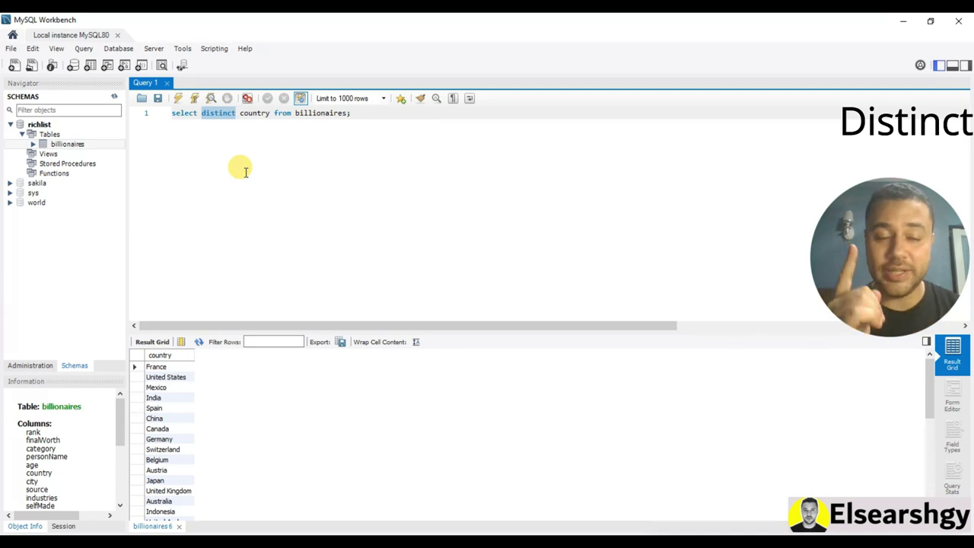
key(End)
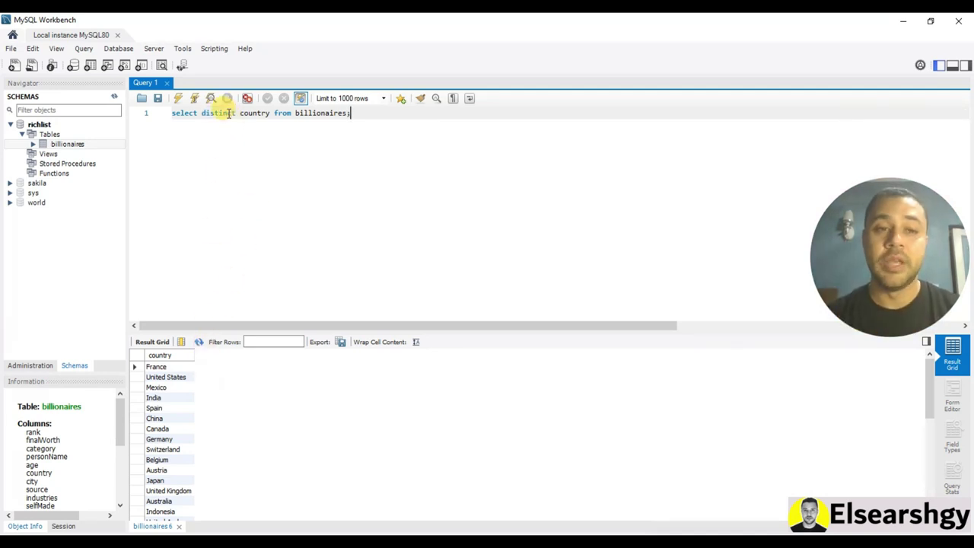
click(201, 112)
Wrap distinct country in count() and run it, returning 39
text(count)
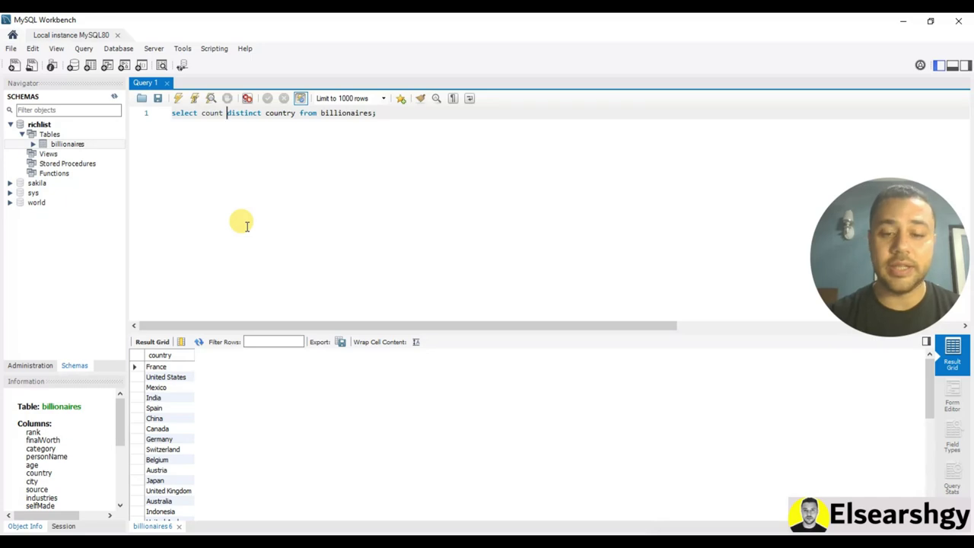
text( ()
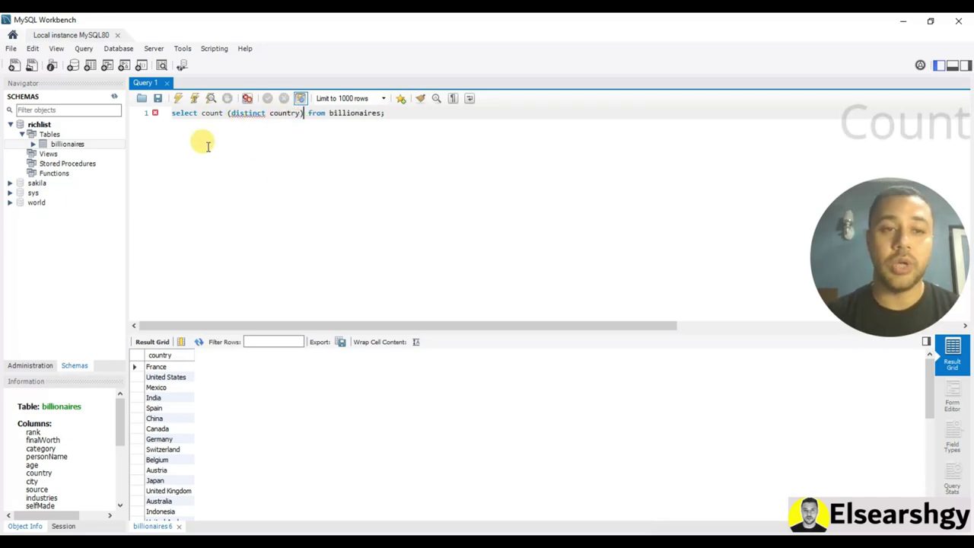
key(ctrl+Return)
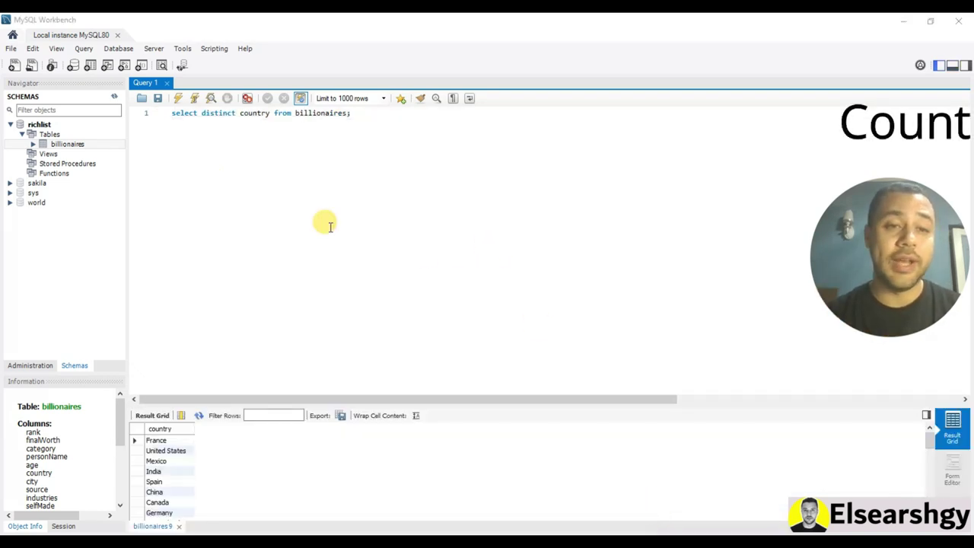
click(200, 112)
text(()
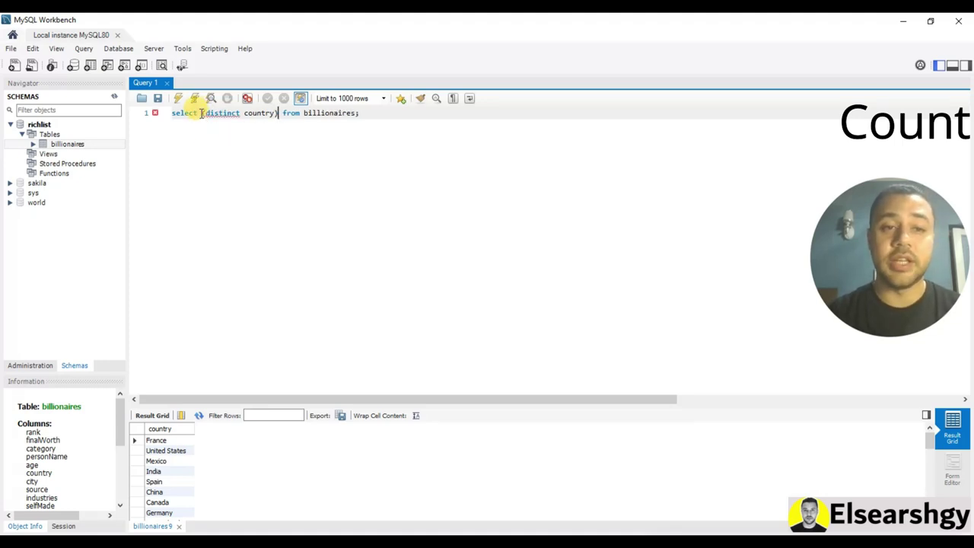
text(count)
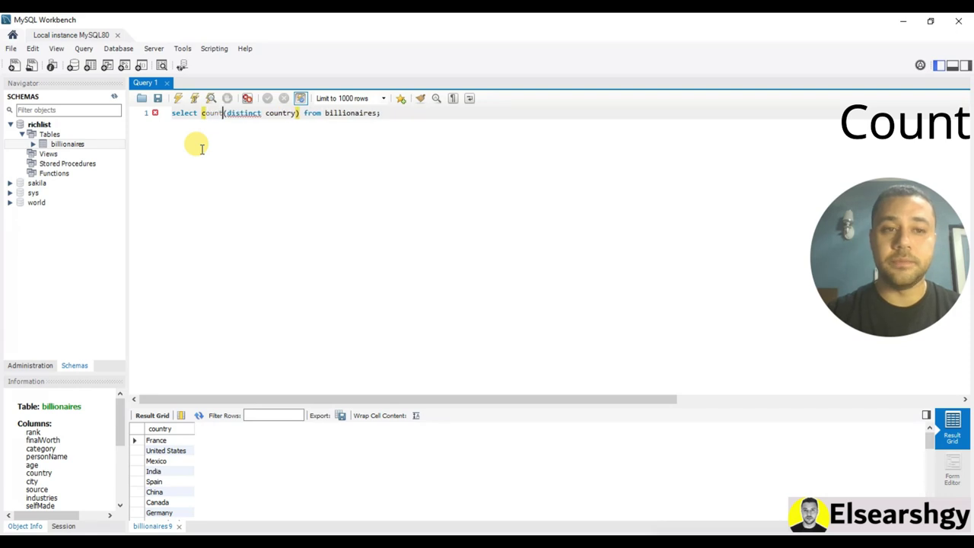
click(229, 126)
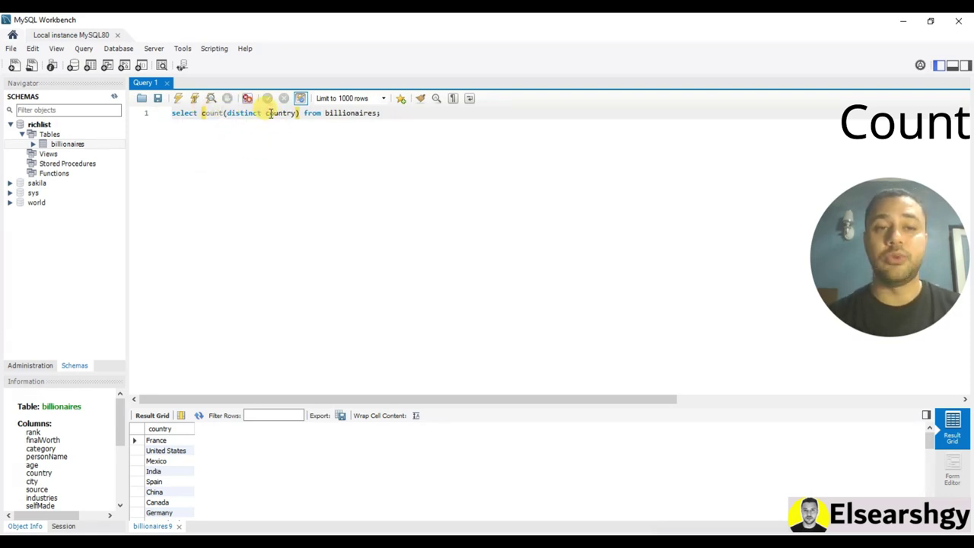
click(177, 99)
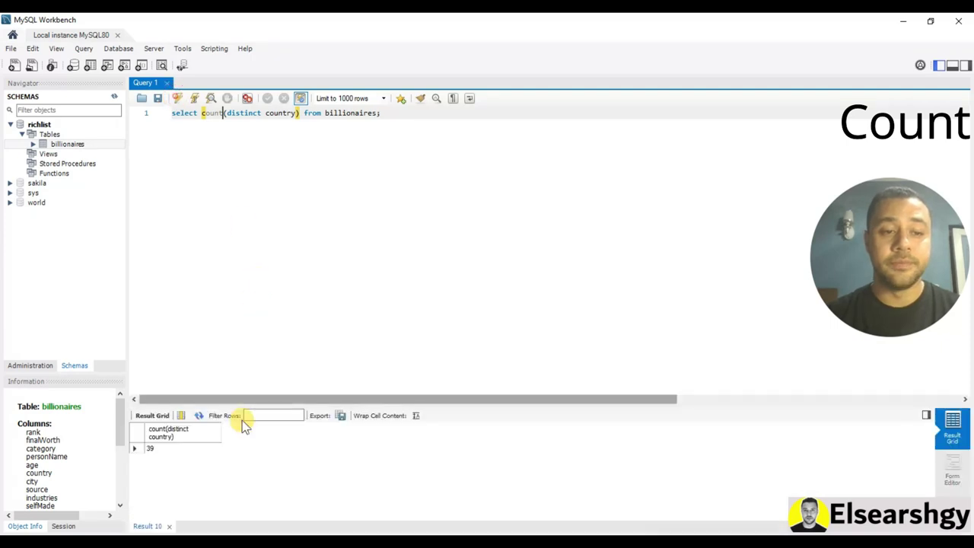
Delete 'distinct' and the extra space so the query reads count(country)
double_click(243, 113)
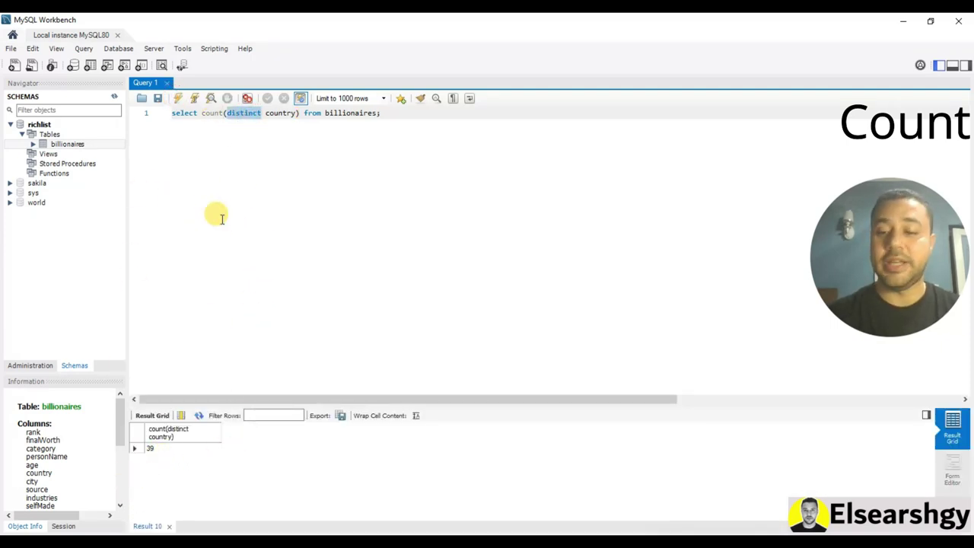
key(BackSpace)
key(Delete)
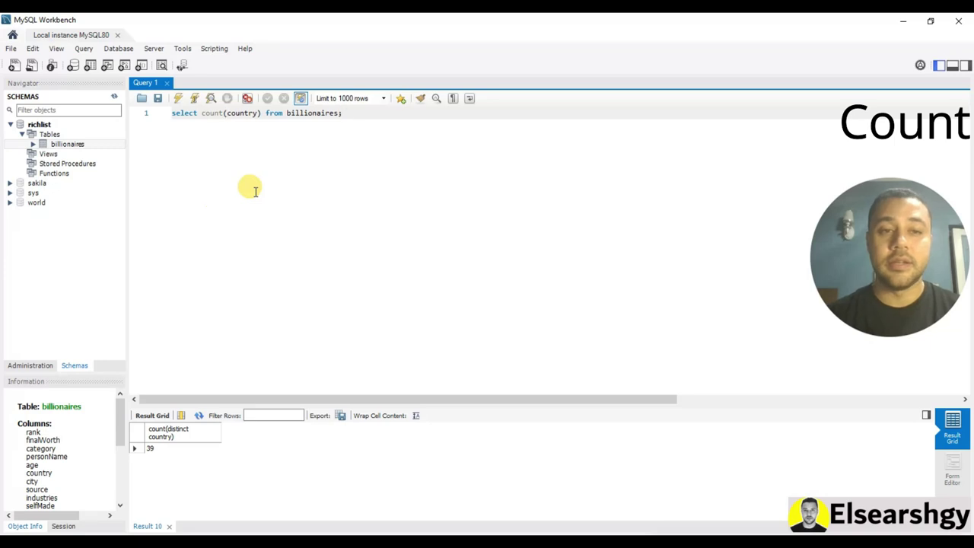
Run count(country), then copy the personName column name from the billionaires table info
click(178, 98)
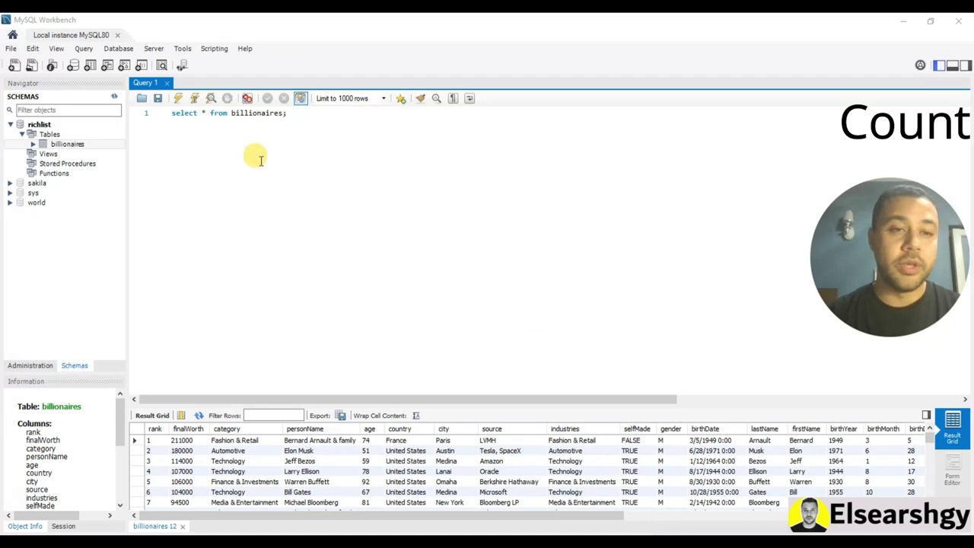
click(68, 143)
scroll(83, 449, down, 5)
scroll(57, 461, up, 5)
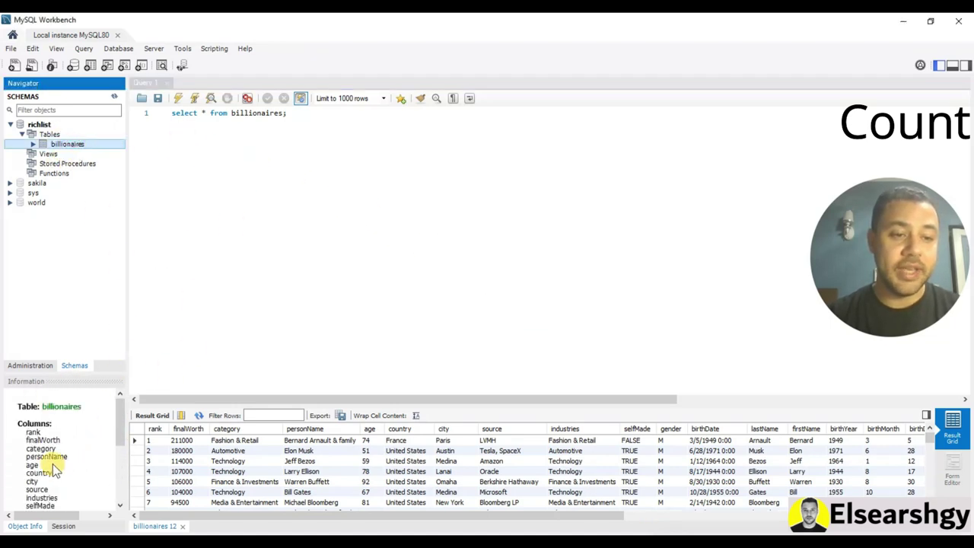
mouse_move(118, 416)
mouse_down()
mouse_move(118, 437)
mouse_move(78, 446)
mouse_move(121, 432)
mouse_move(120, 417)
mouse_move(122, 428)
mouse_up()
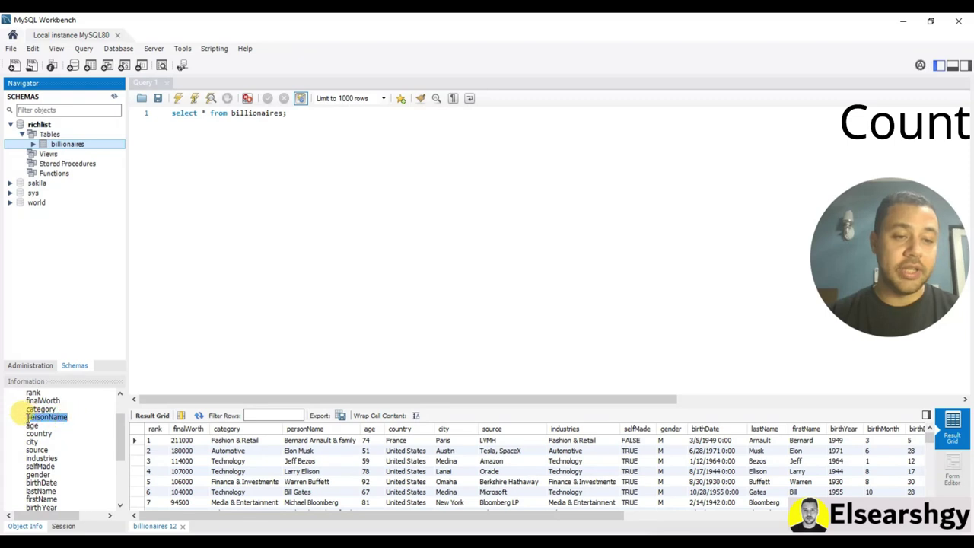
double_click(46, 417)
right_click(37, 418)
click(46, 426)
Paste personName over the asterisk and run the query
click(245, 131)
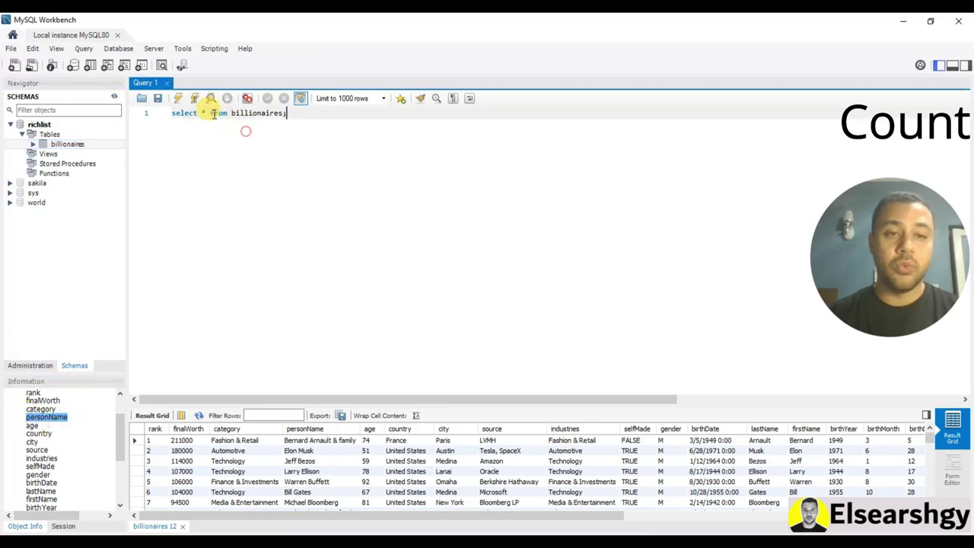
double_click(202, 113)
key(ctrl+v)
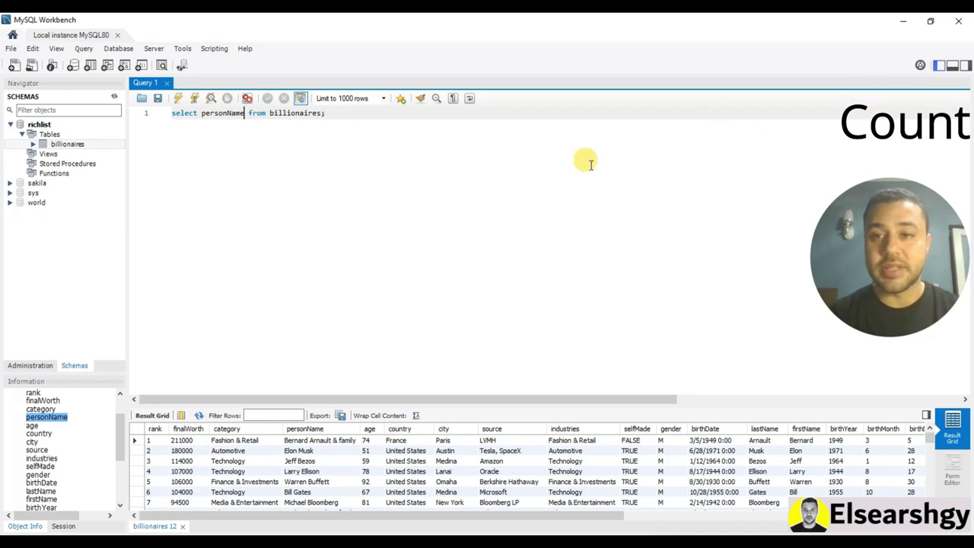
click(178, 99)
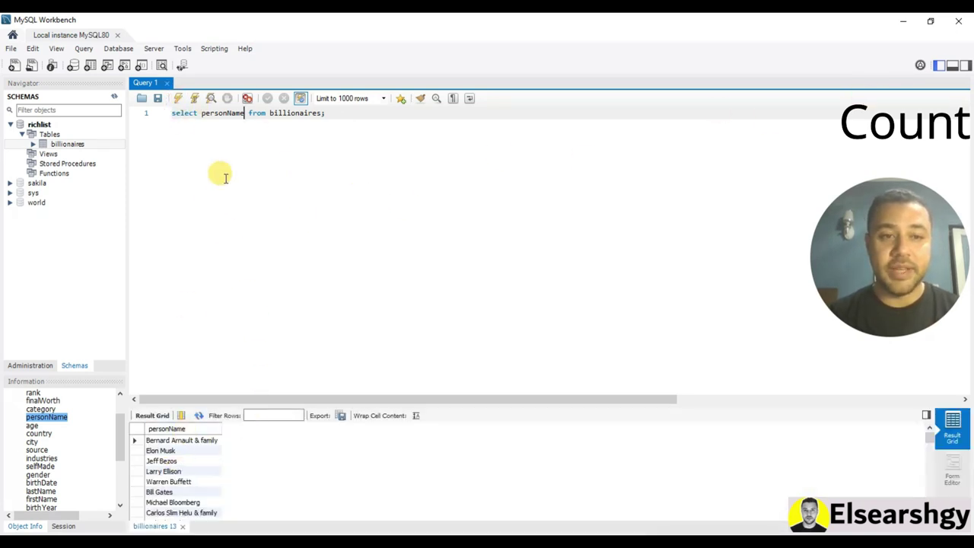
Wrap personName in count() and run it, returning 475
click(220, 124)
click(200, 113)
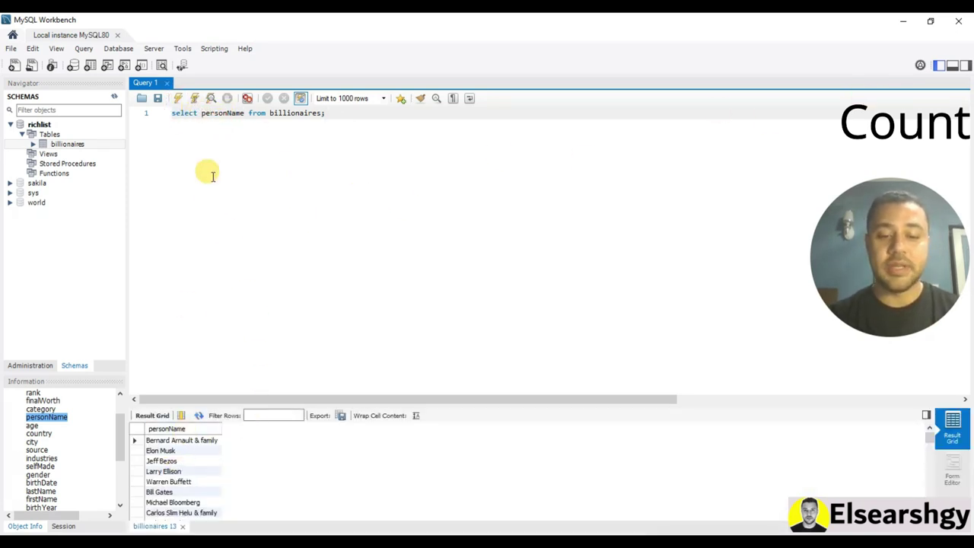
text(count)
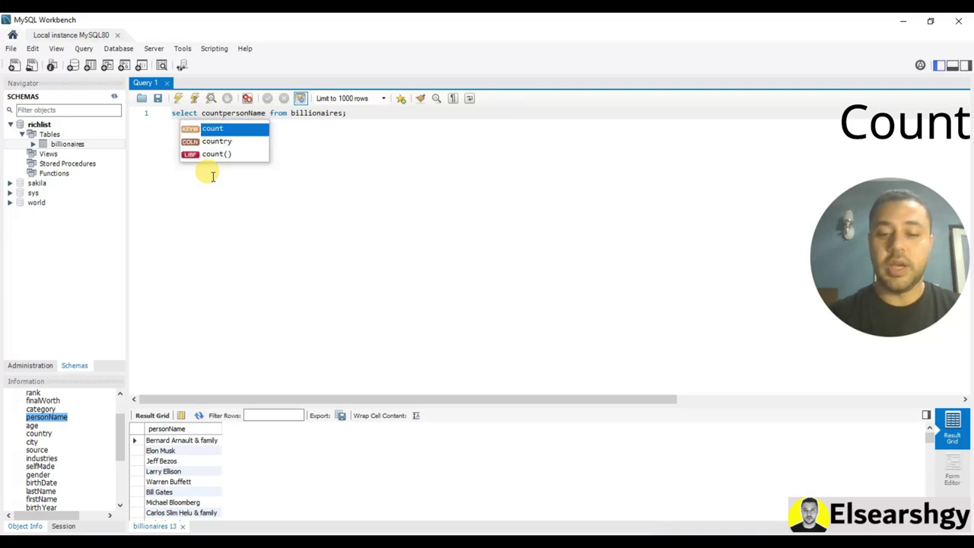
text(()
click(271, 113)
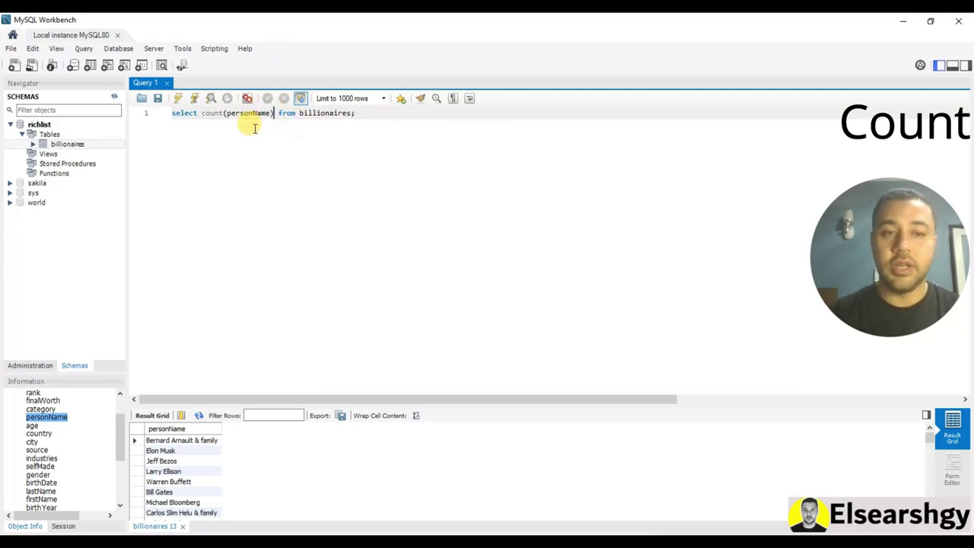
click(177, 99)
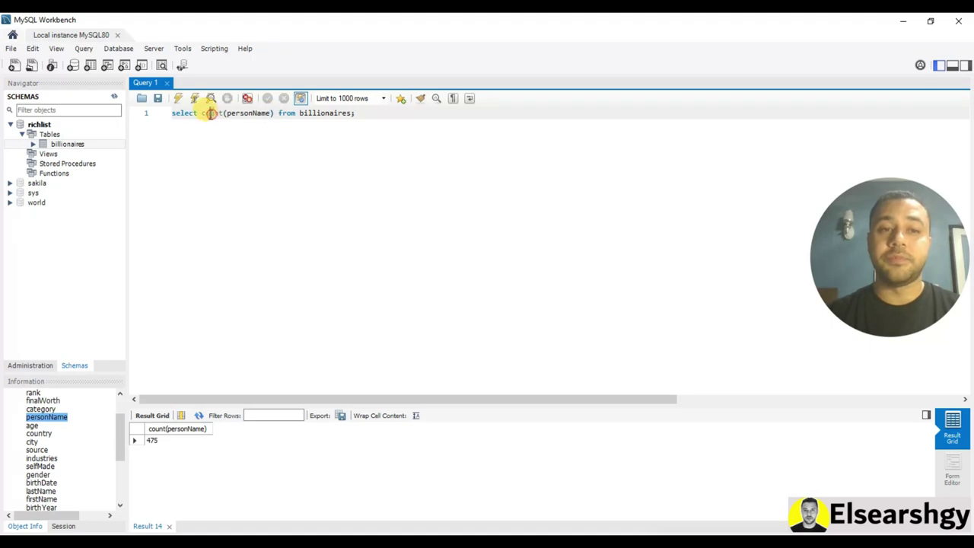
drag(271, 114, 204, 113)
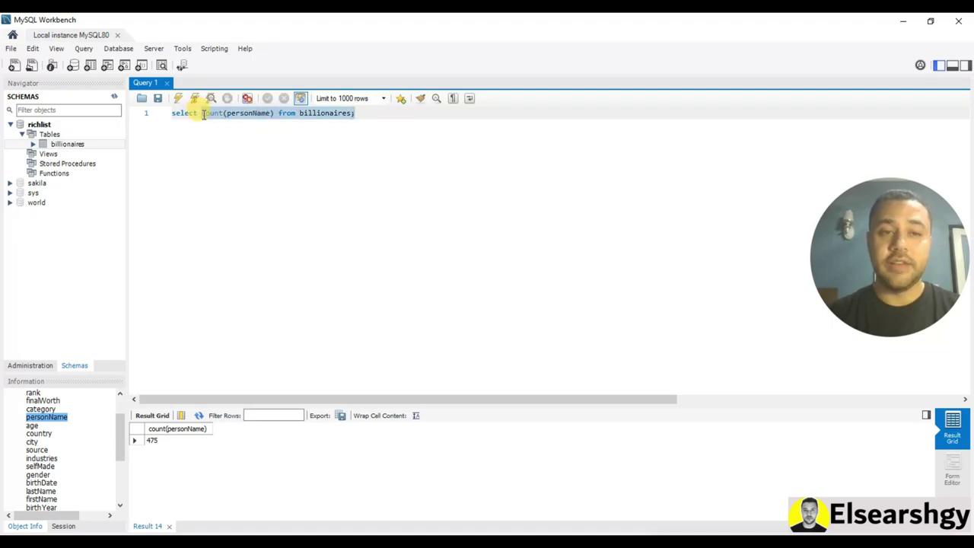
Replace count(personName) with * and run 'select * from billionaires'
drag(272, 114, 213, 116)
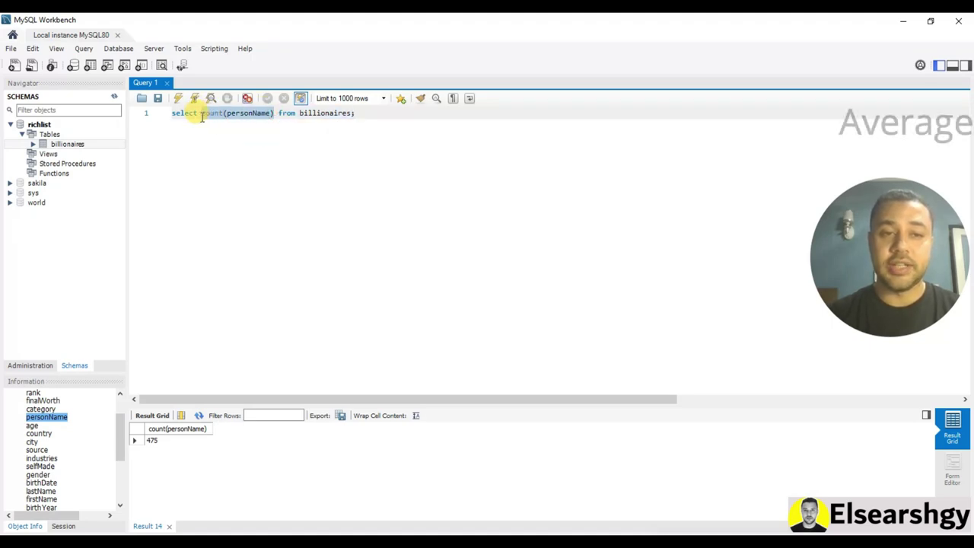
text(*)
key(Return)
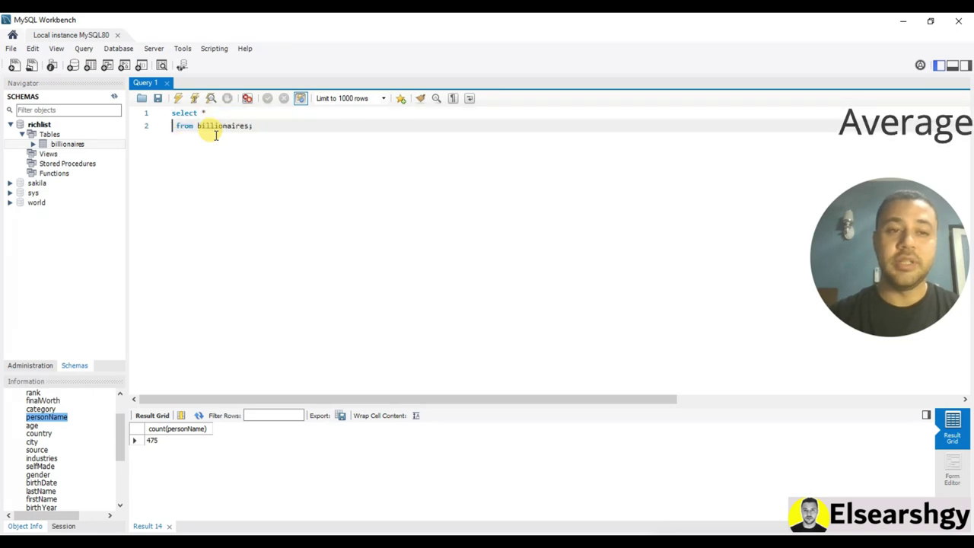
key(BackSpace)
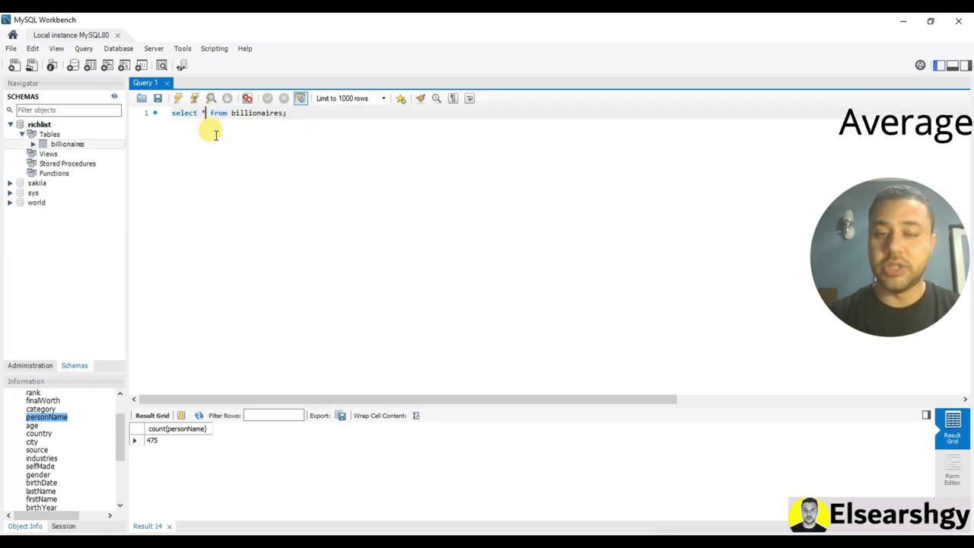
key(ctrl+Return)
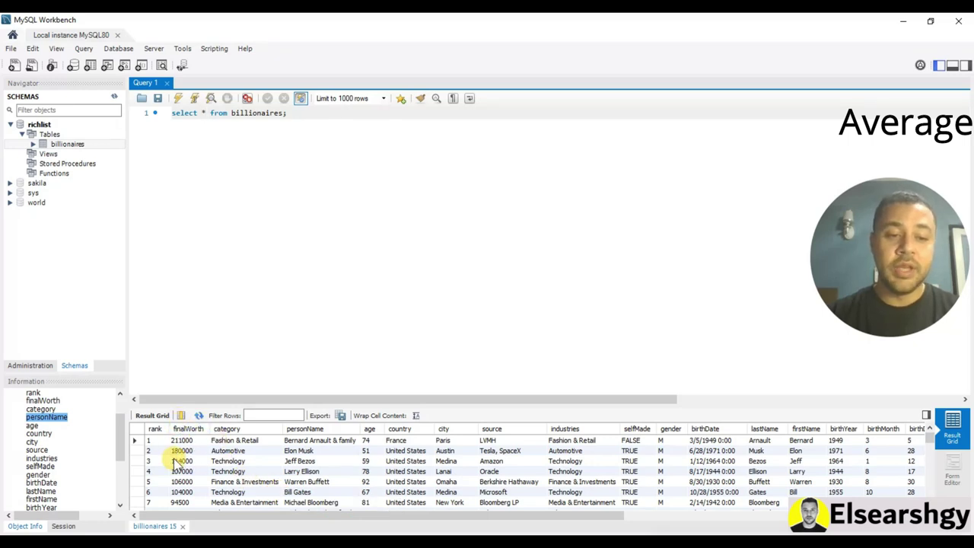
Begin an AVG(final expression and copy the finalWorth column name from the table info
click(204, 113)
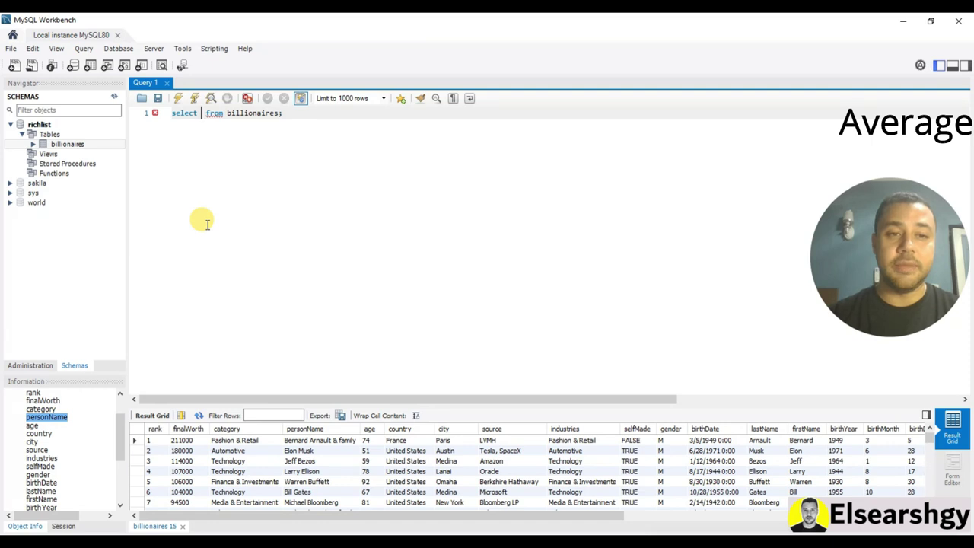
text(AVG)
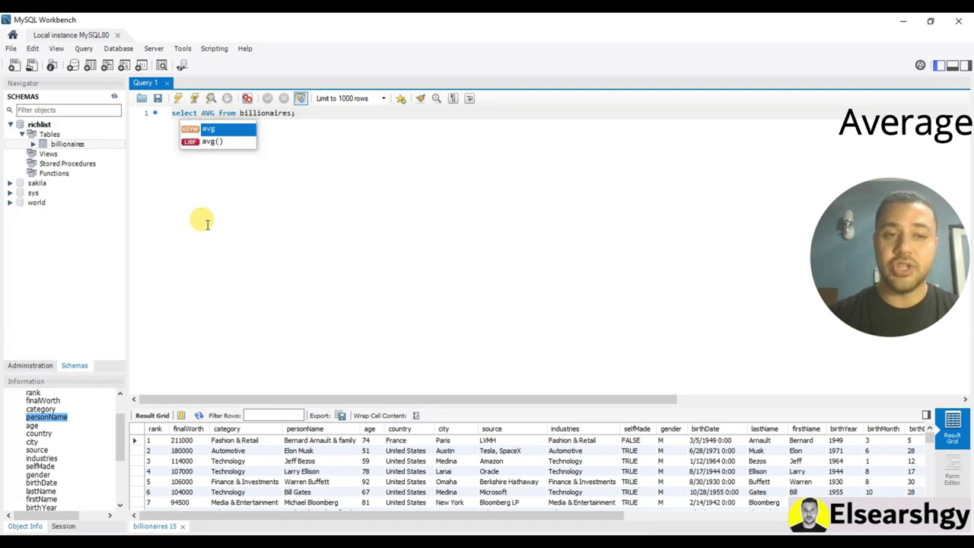
text(()
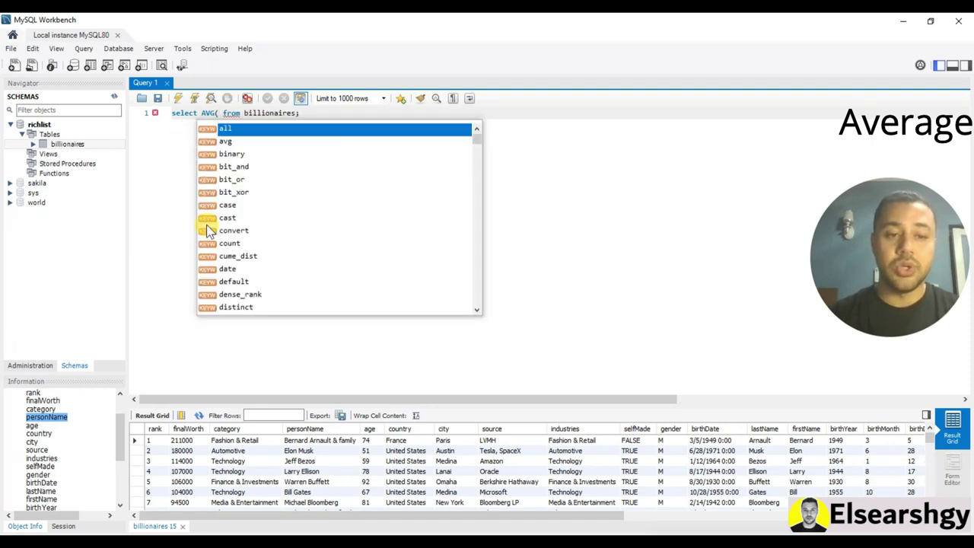
text(final)
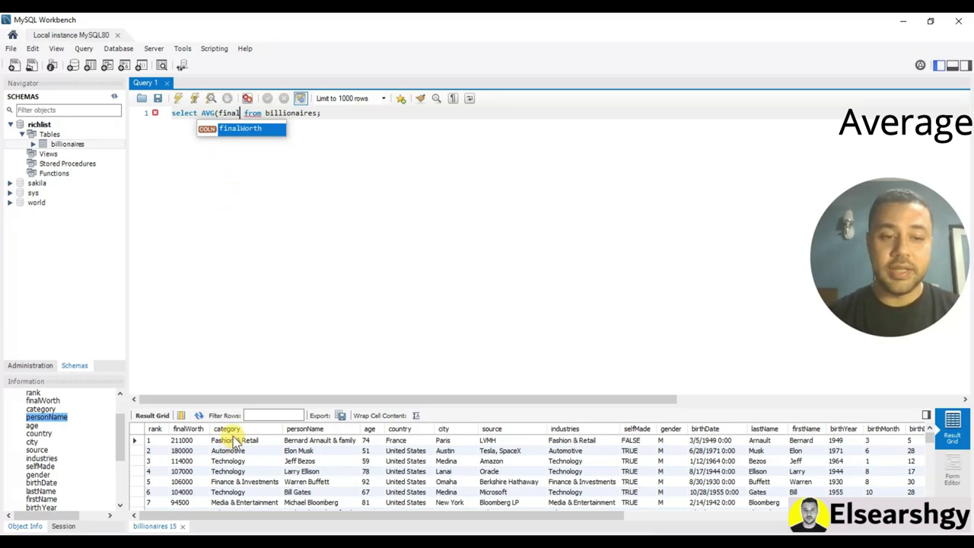
scroll(58, 451, down, 5)
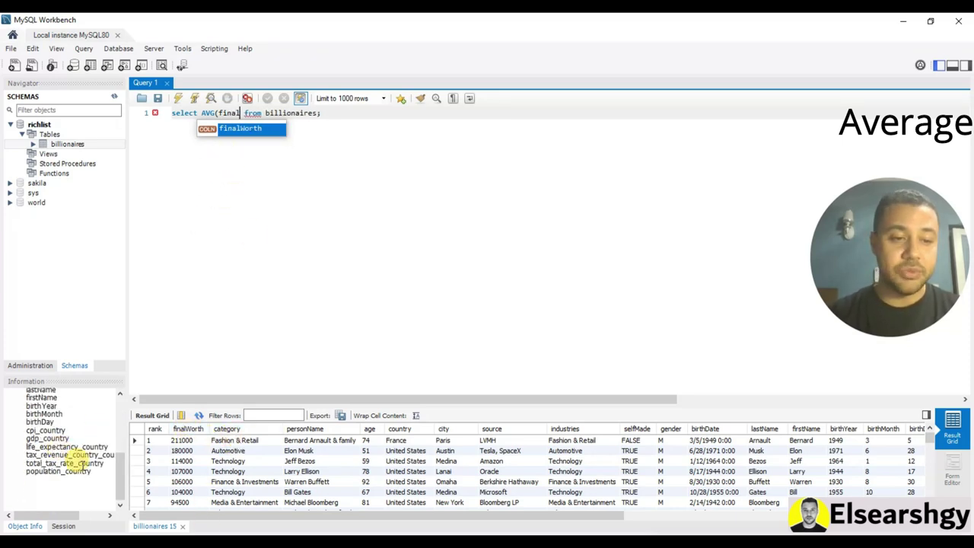
scroll(61, 449, up, 4)
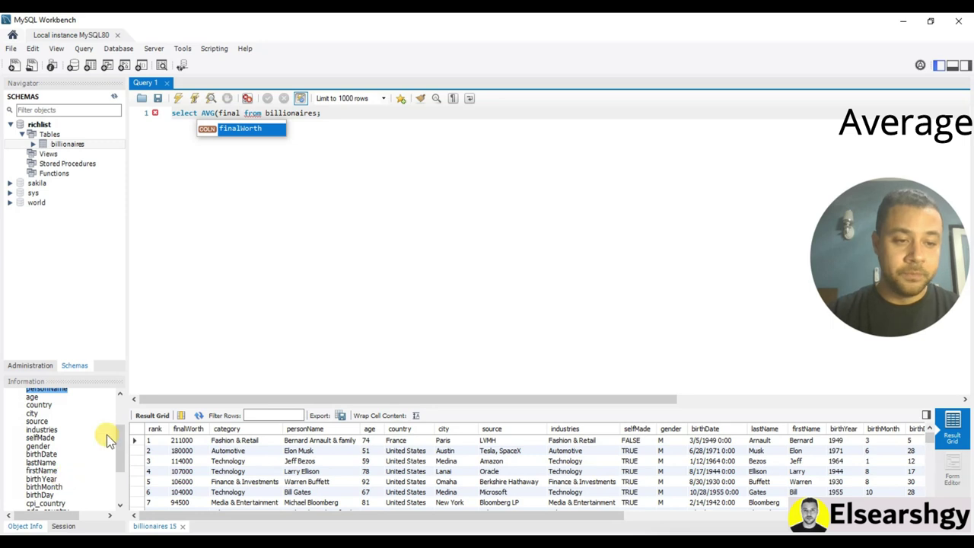
drag(116, 447, 120, 407)
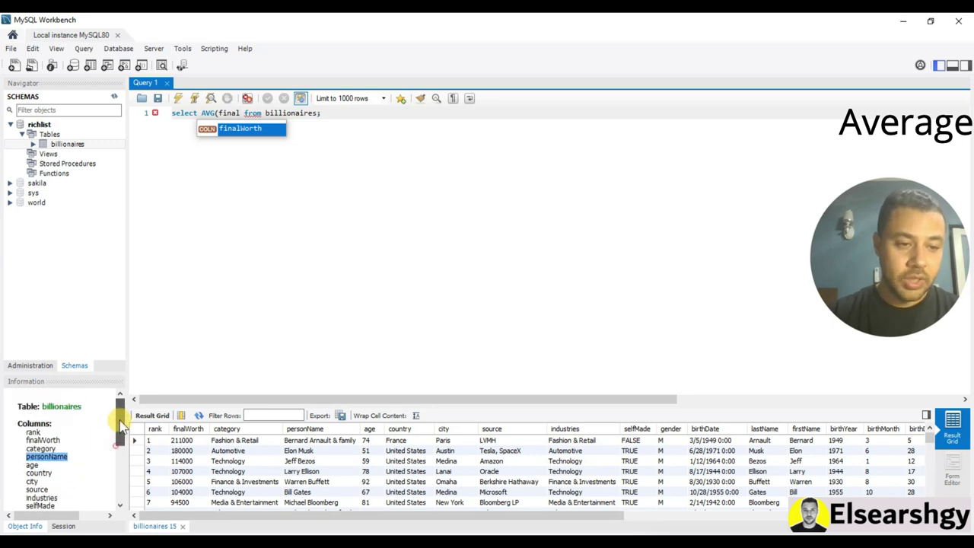
click(62, 440)
drag(61, 439, 37, 441)
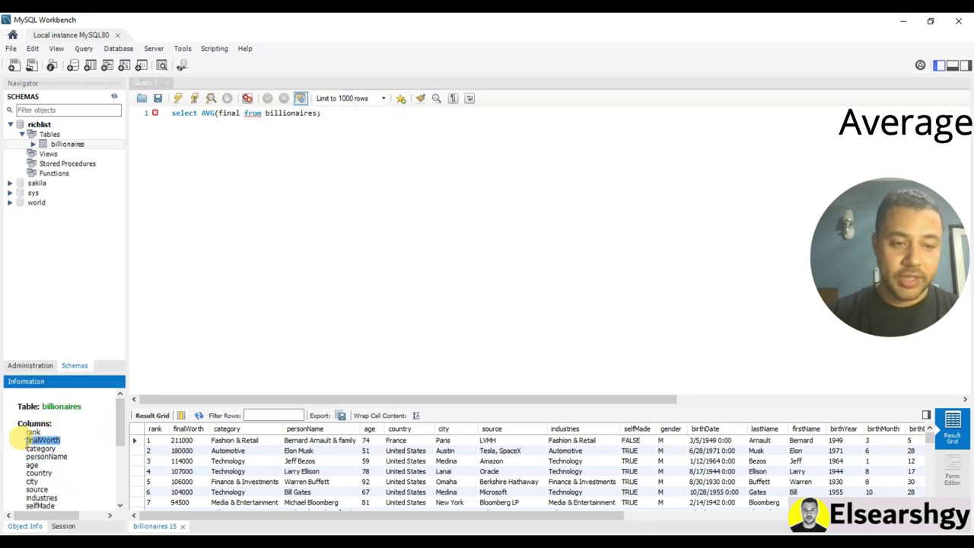
right_click(26, 441)
click(42, 446)
Complete AVG(finalWorth) and run it, giving an average of 14821.8947
click(196, 142)
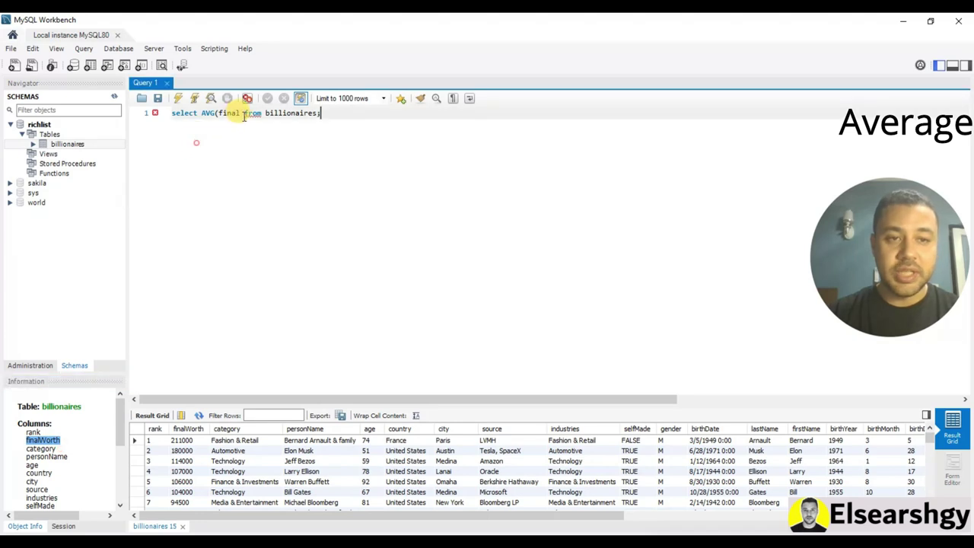
double_click(230, 112)
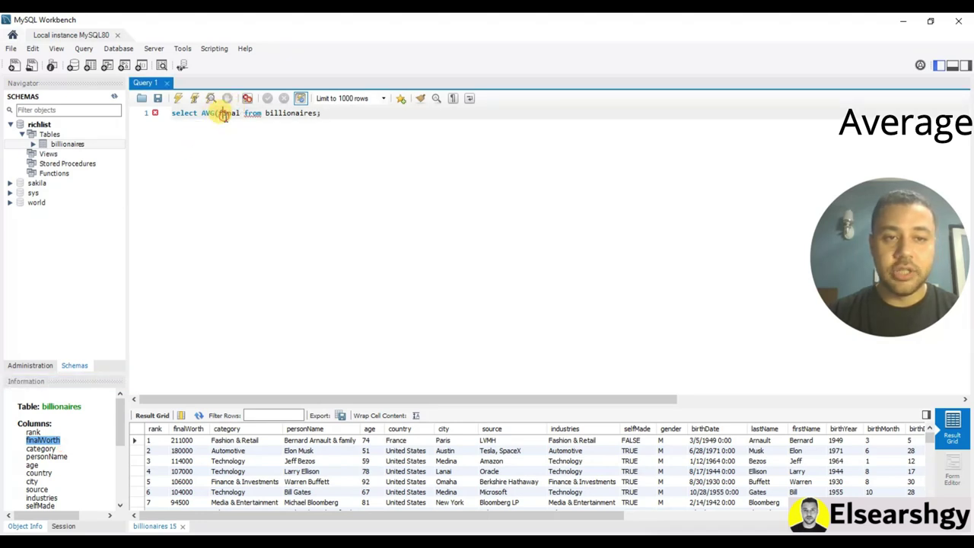
drag(220, 113, 238, 113)
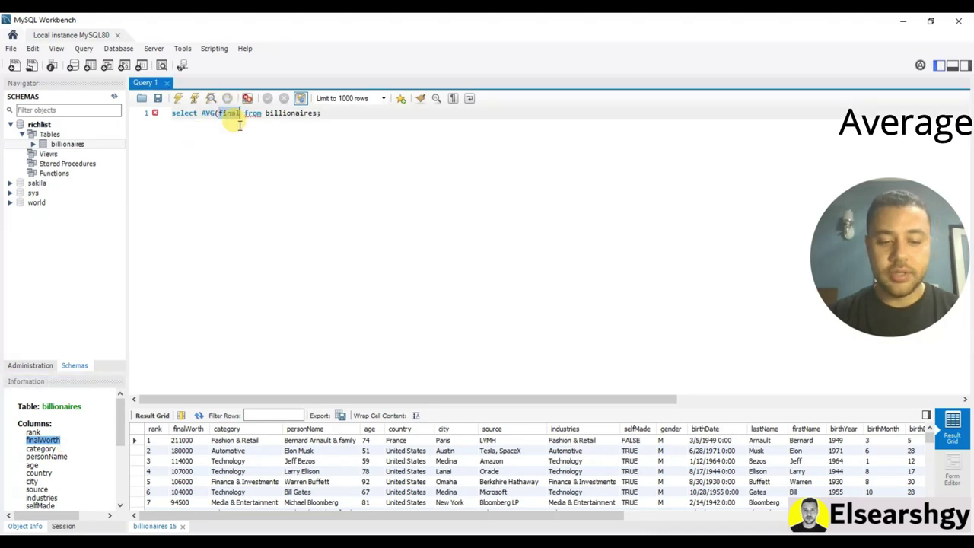
text(finalWorth)
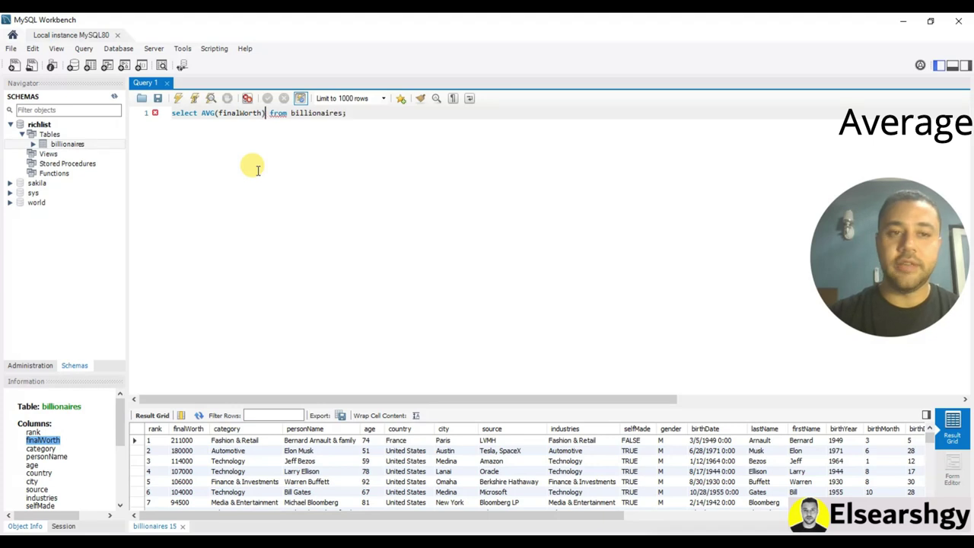
click(178, 98)
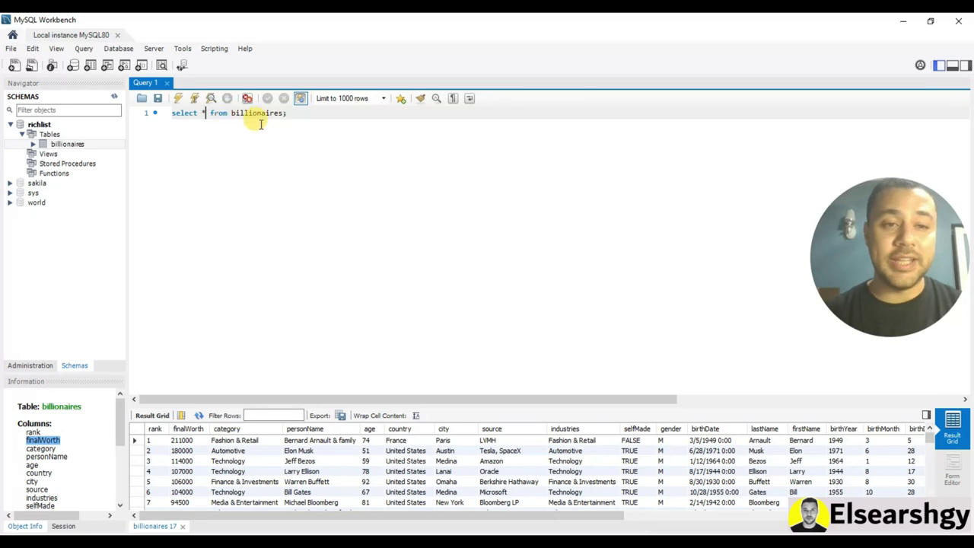
Add a WHERE country = 'france' line, run it, and enlarge the result grid to show 18 rows
click(281, 113)
key(Return)
key(Return)
key(Return)
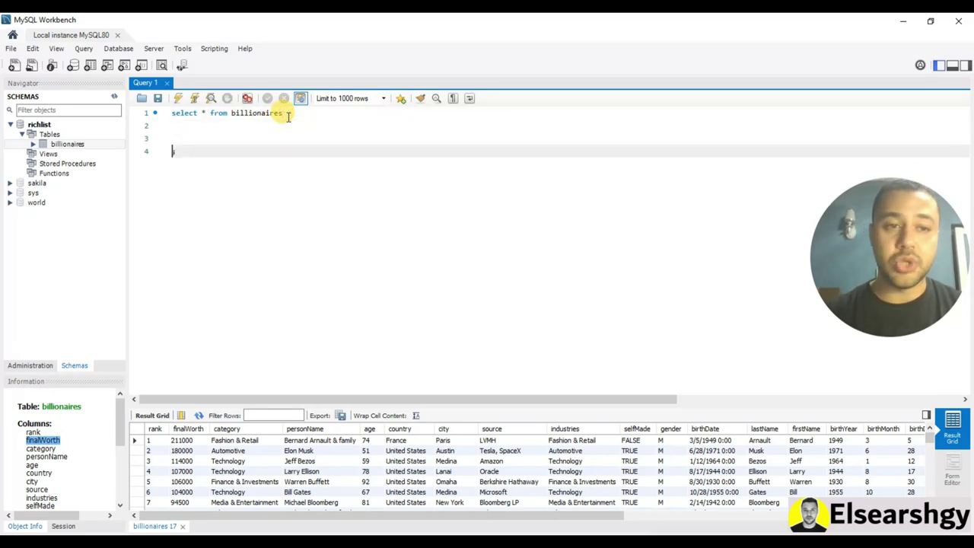
key(Up)
key(Up)
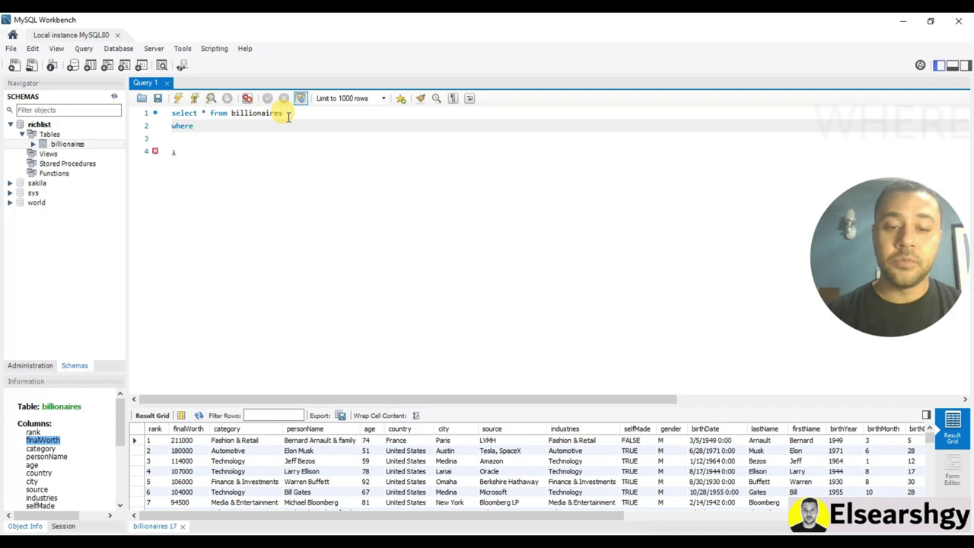
text(where country = 'freance)
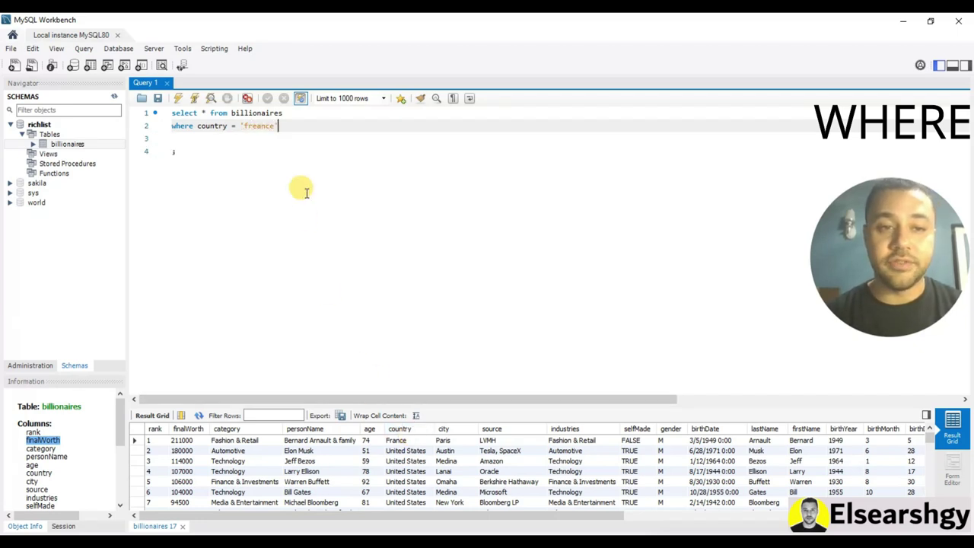
click(256, 125)
click(310, 124)
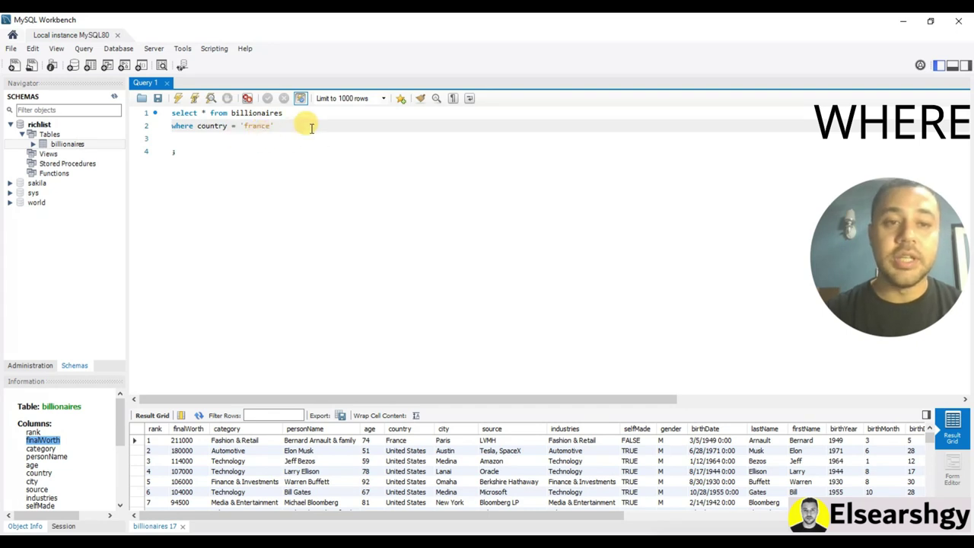
click(179, 101)
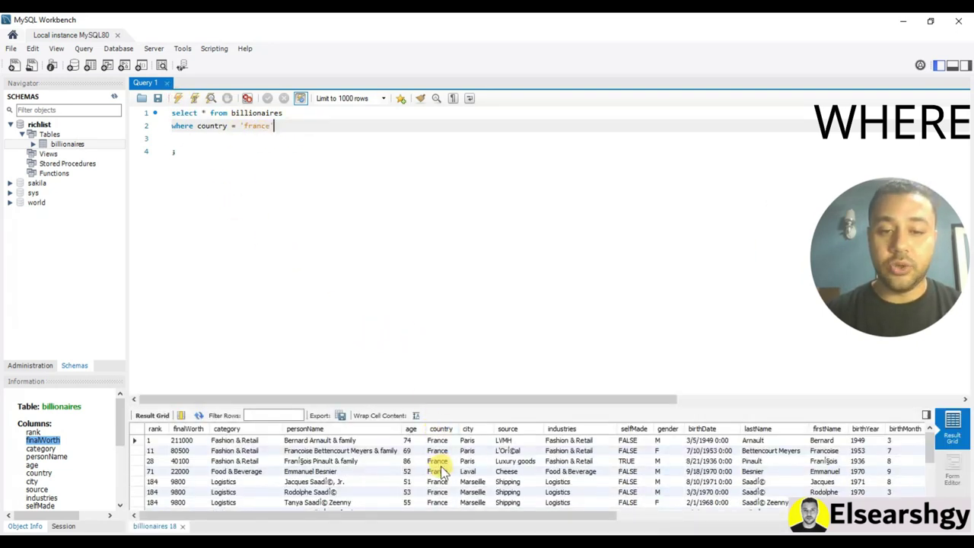
drag(457, 403, 438, 274)
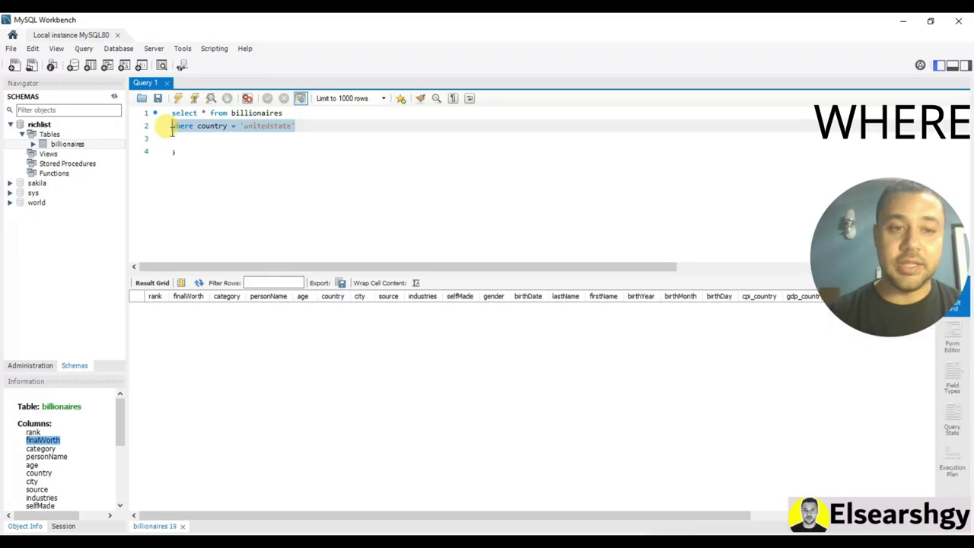
Run the query with the filter commented out and inspect a United States country value
click(169, 128)
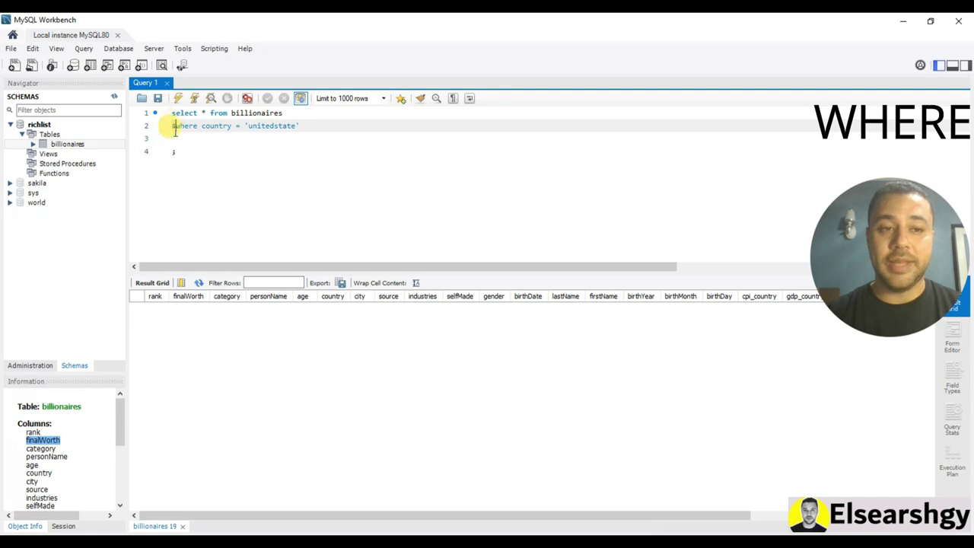
click(176, 99)
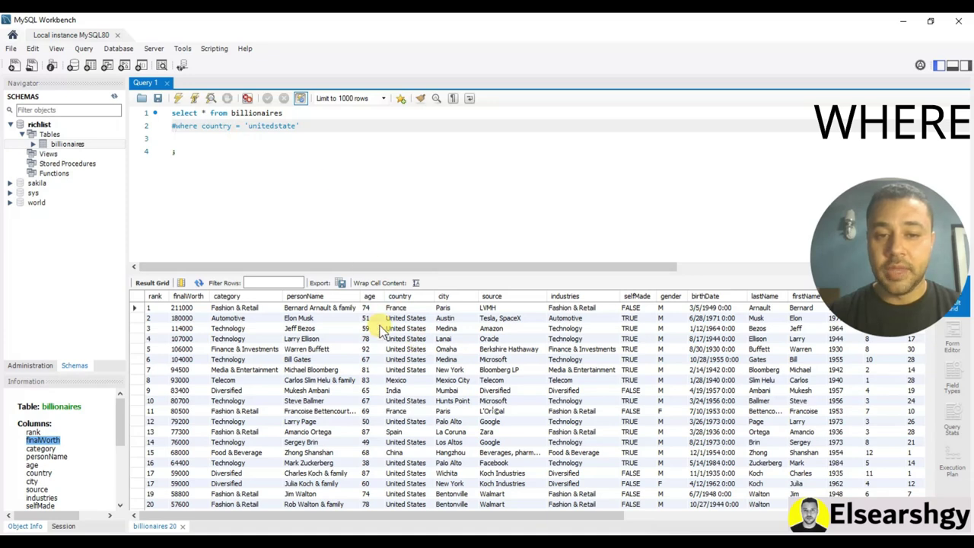
click(402, 319)
right_click(406, 319)
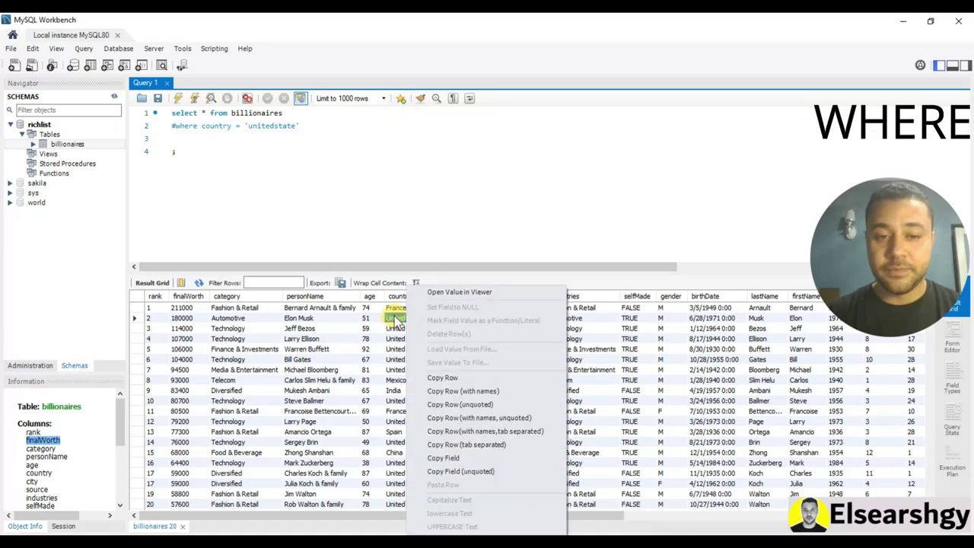
click(393, 315)
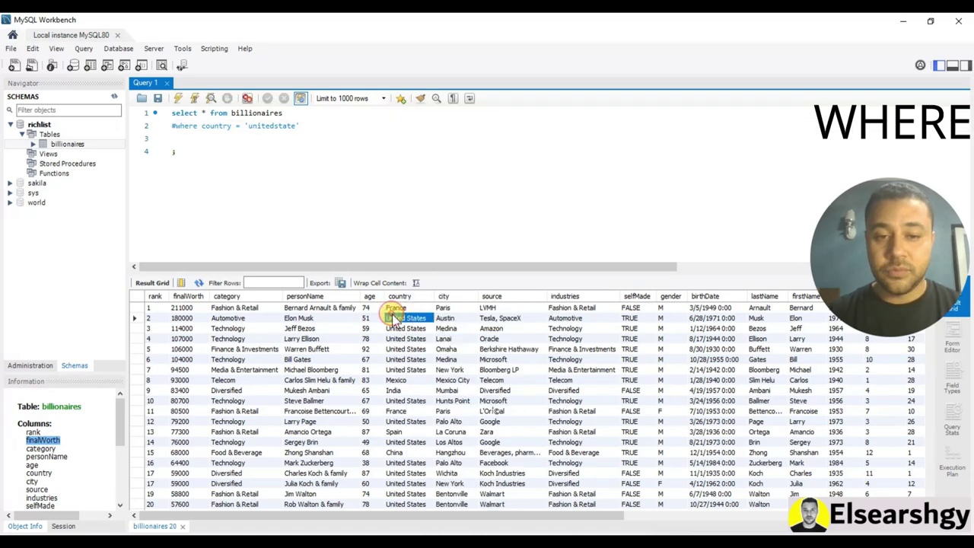
Uncomment the WHERE line and run it filtered to 'united states'
click(254, 125)
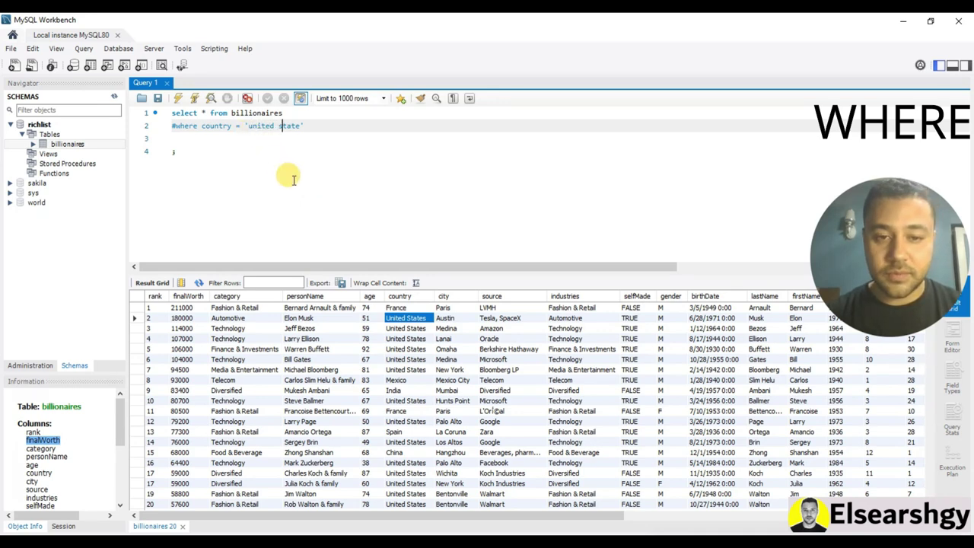
click(173, 126)
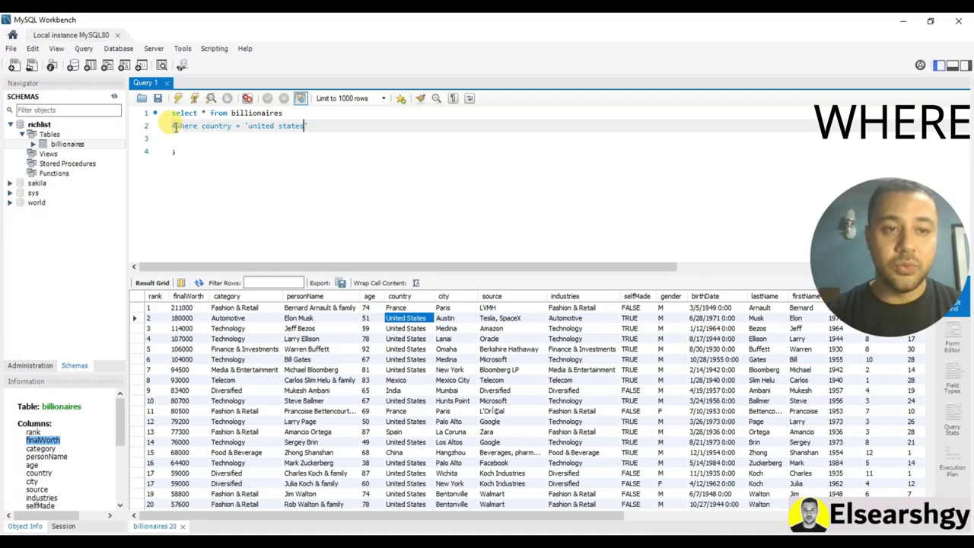
key(Delete)
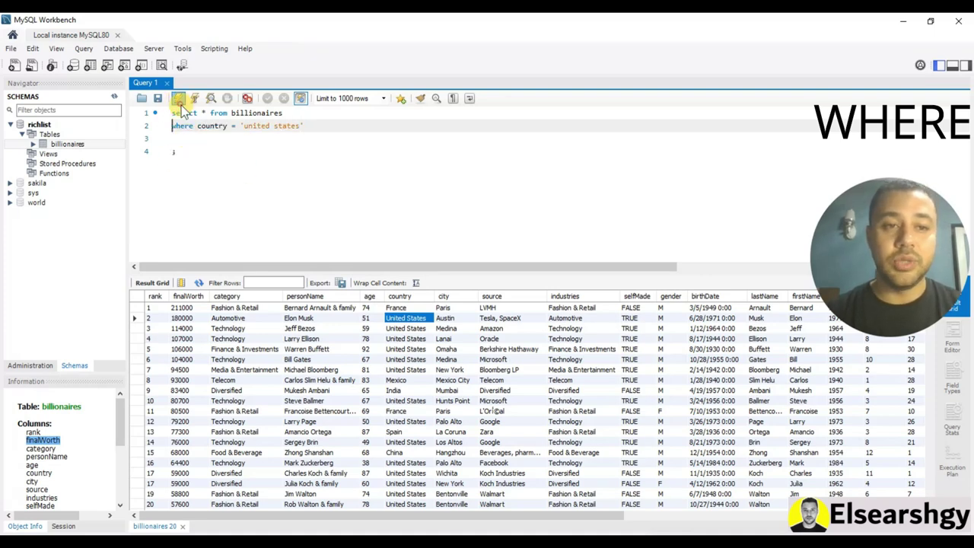
click(177, 98)
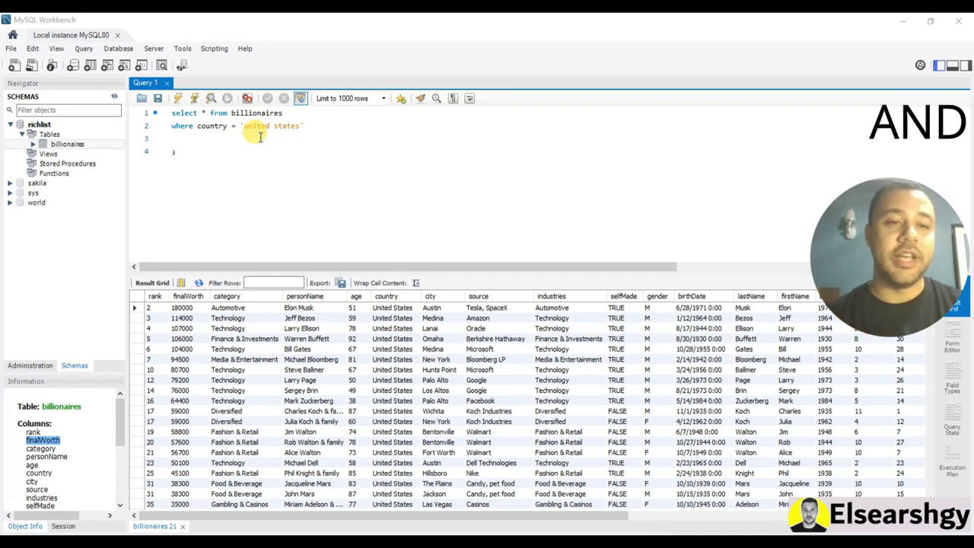
Select the quoted 'united states' value in the condition for replacement
drag(169, 126, 305, 126)
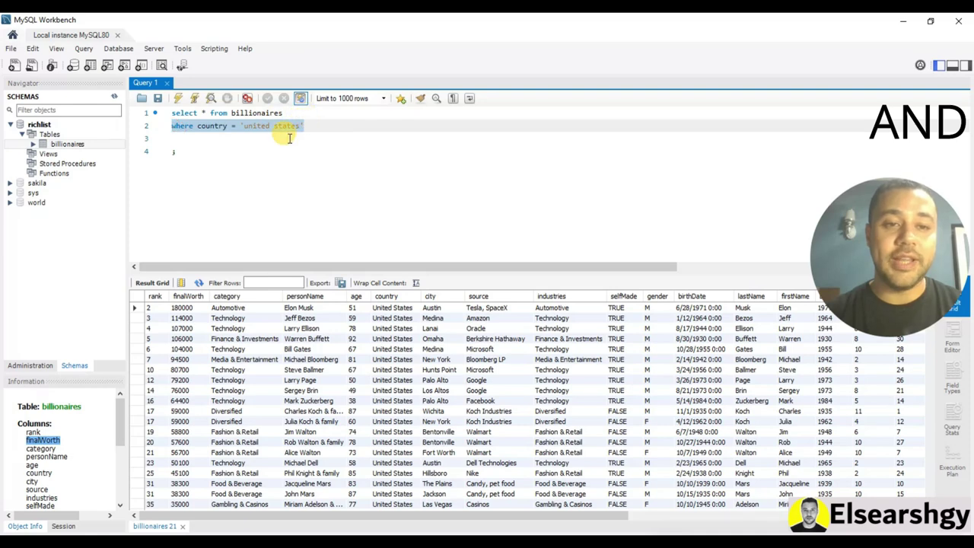
click(301, 142)
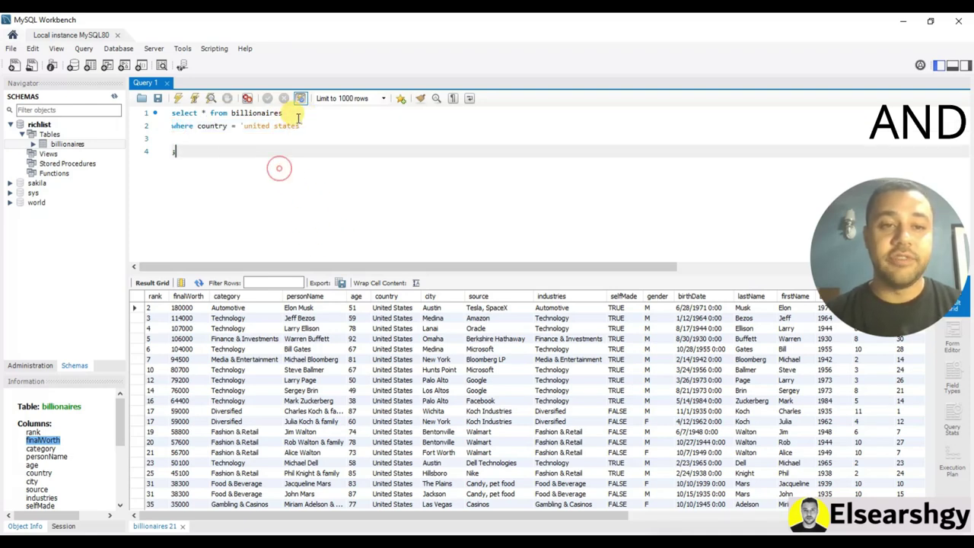
click(282, 125)
drag(273, 129, 245, 130)
Run the country = 'france' filter, then add city <> 'paris' and run again
text(')
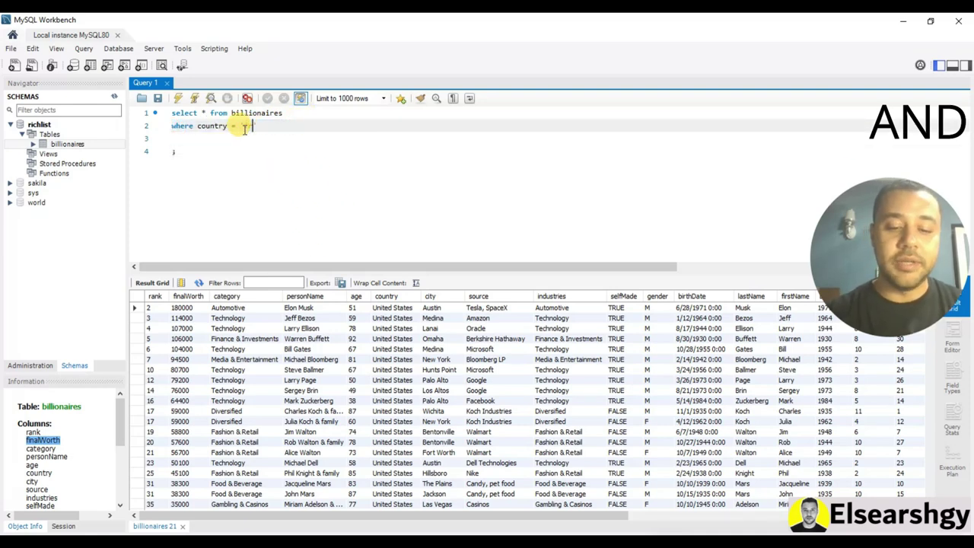
text(france)
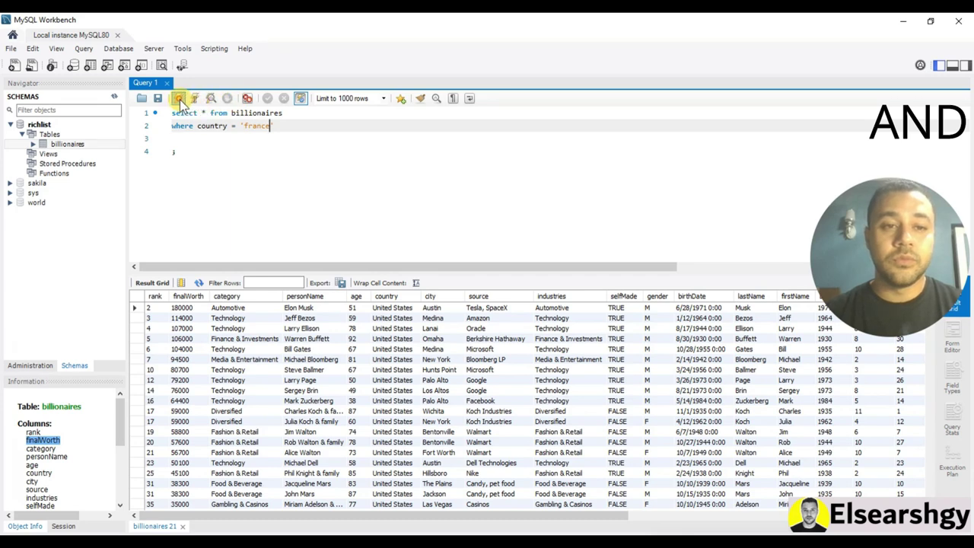
click(180, 98)
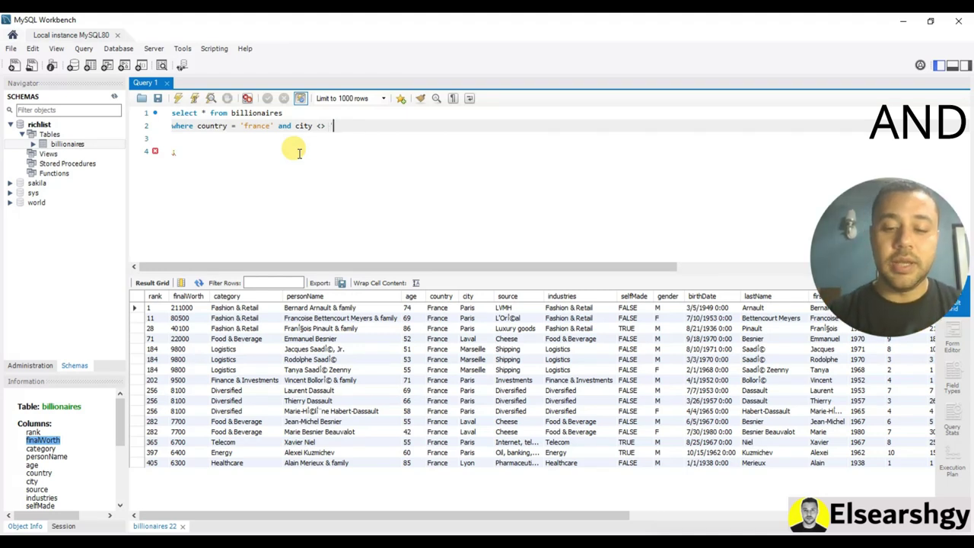
text(s')
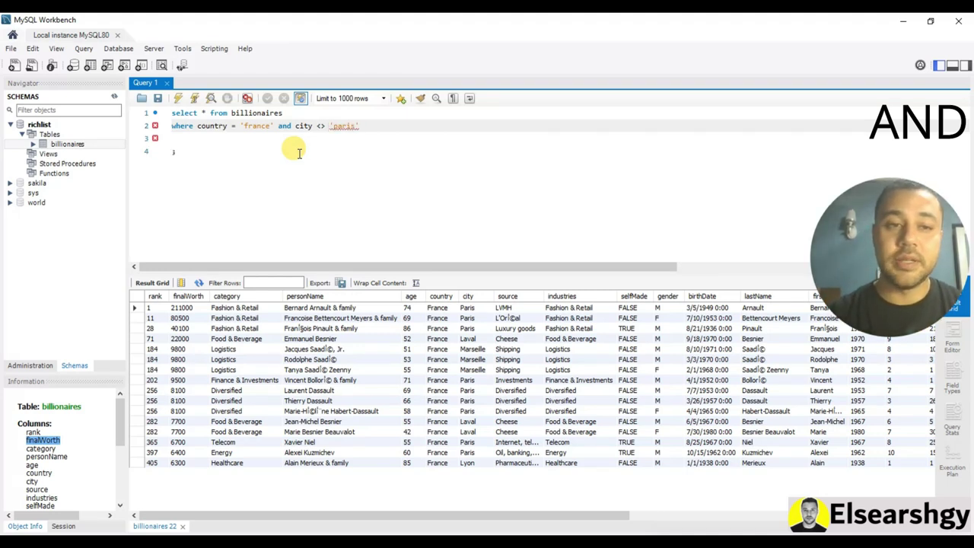
click(178, 98)
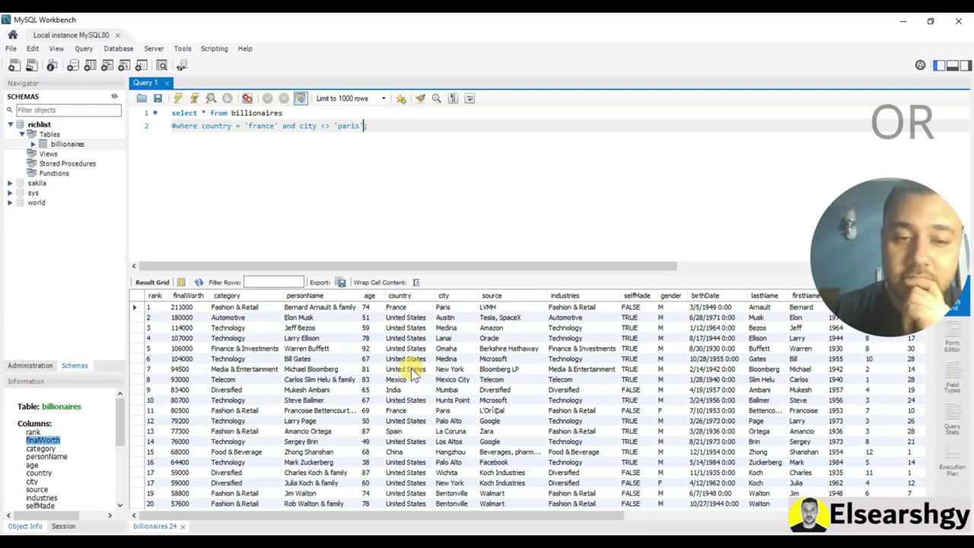
Uncomment the filter, replace 'paris' with 'united states', change and/<> to or/=, and run
click(353, 125)
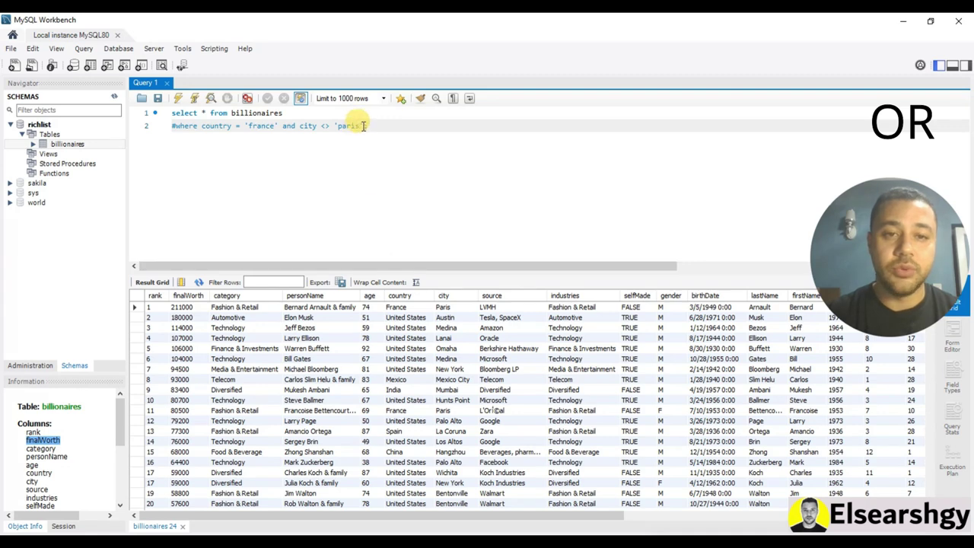
double_click(356, 125)
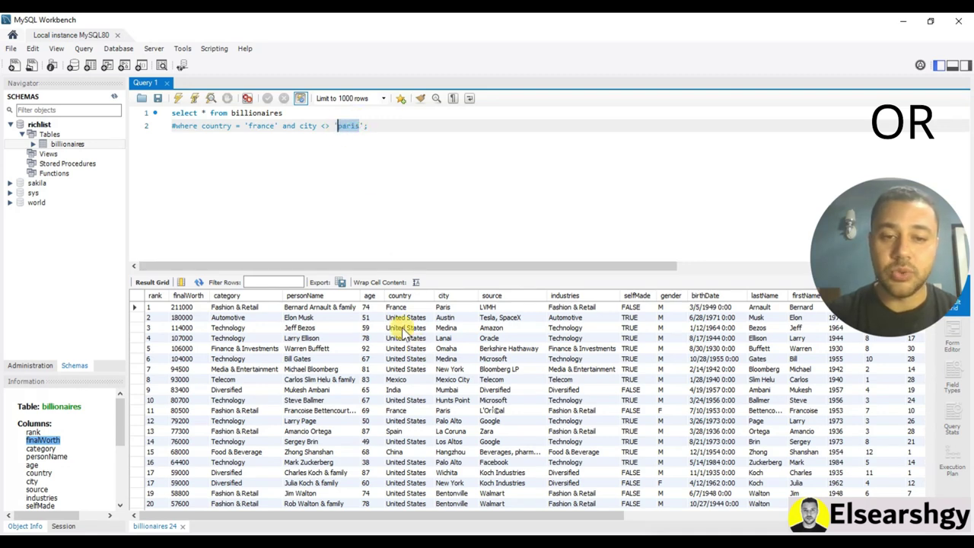
text(united state)
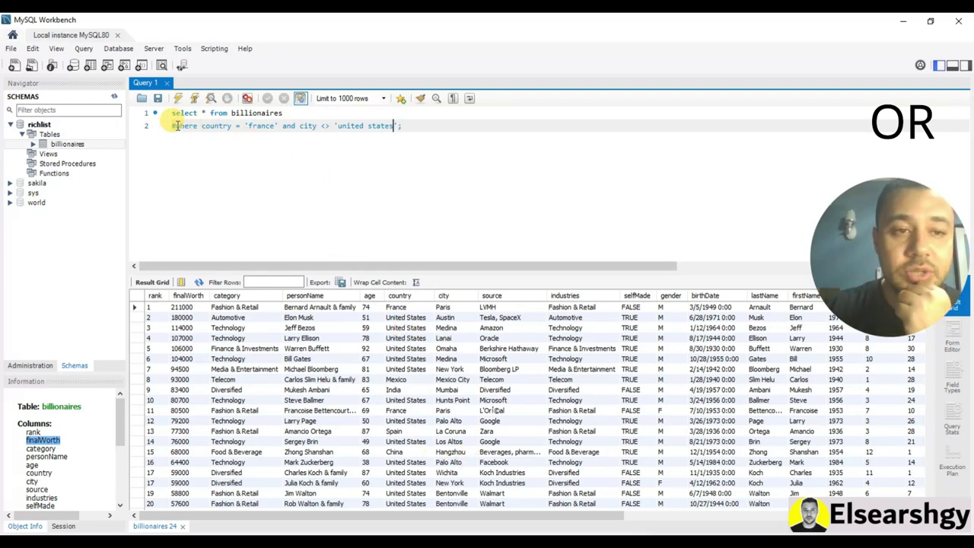
key(BackSpace)
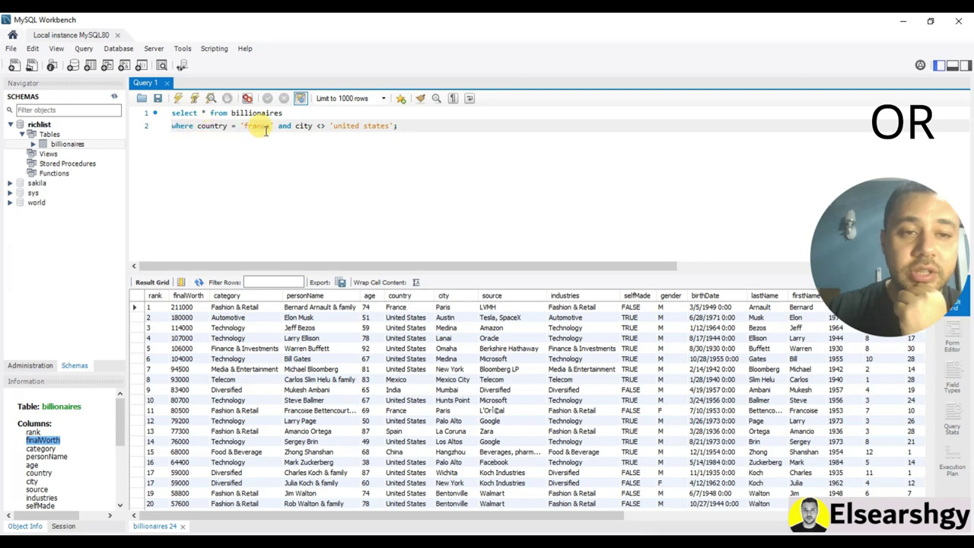
double_click(285, 125)
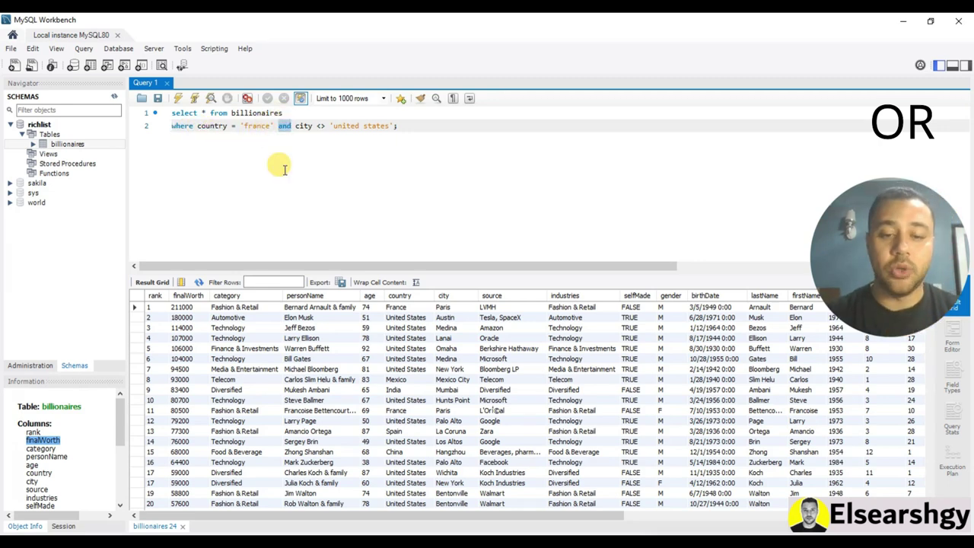
text(or)
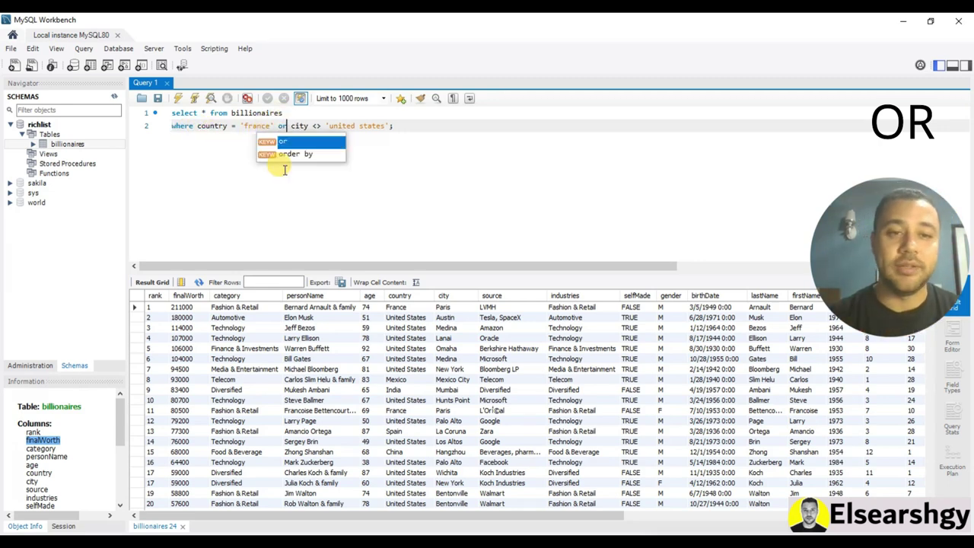
double_click(316, 126)
text(=)
click(178, 99)
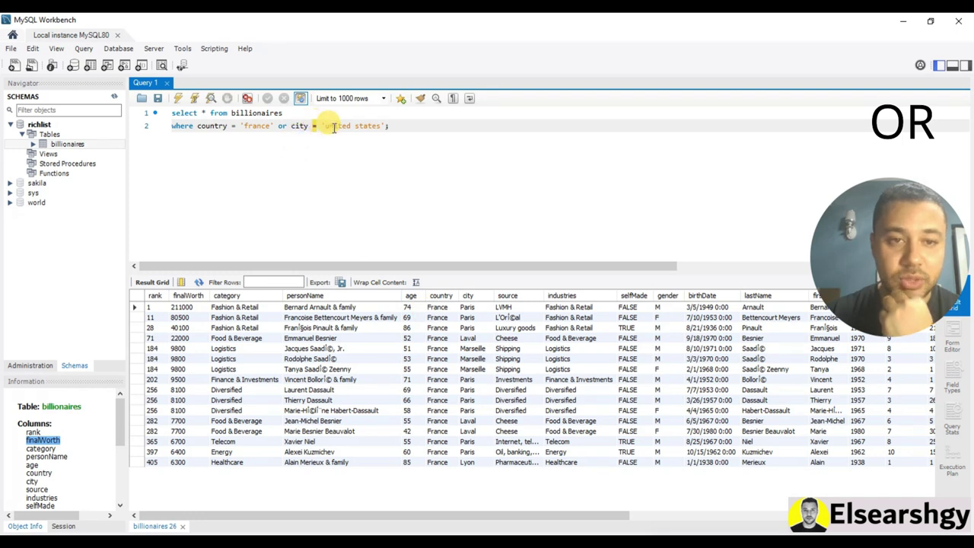
Paste 'country' over 'city' in the filter, run it, and check the France and United States rows
right_click(218, 126)
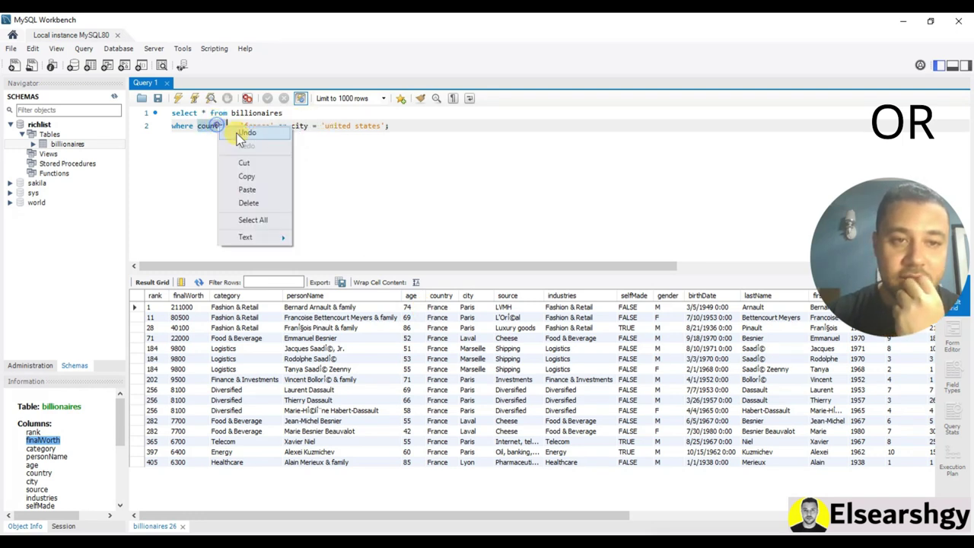
click(247, 176)
double_click(297, 125)
right_click(301, 124)
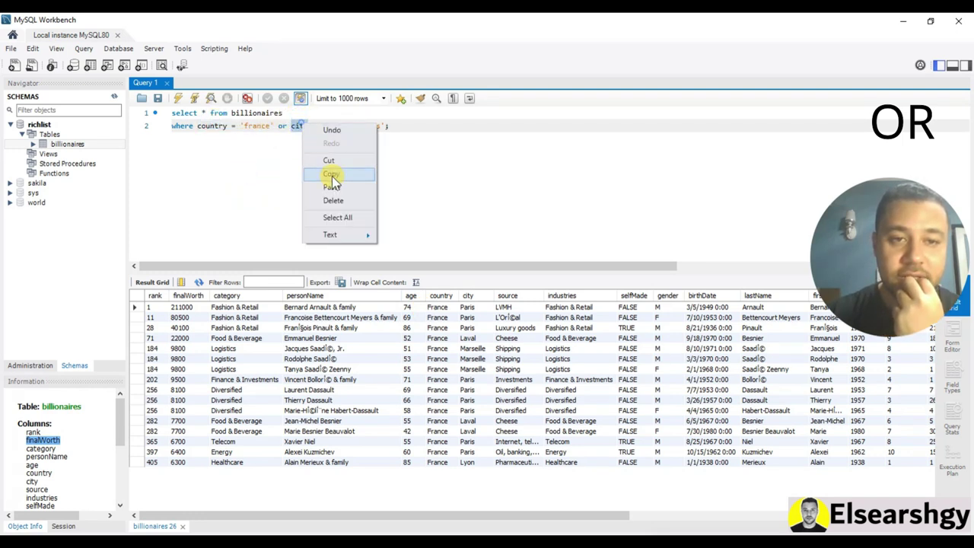
click(331, 187)
click(177, 98)
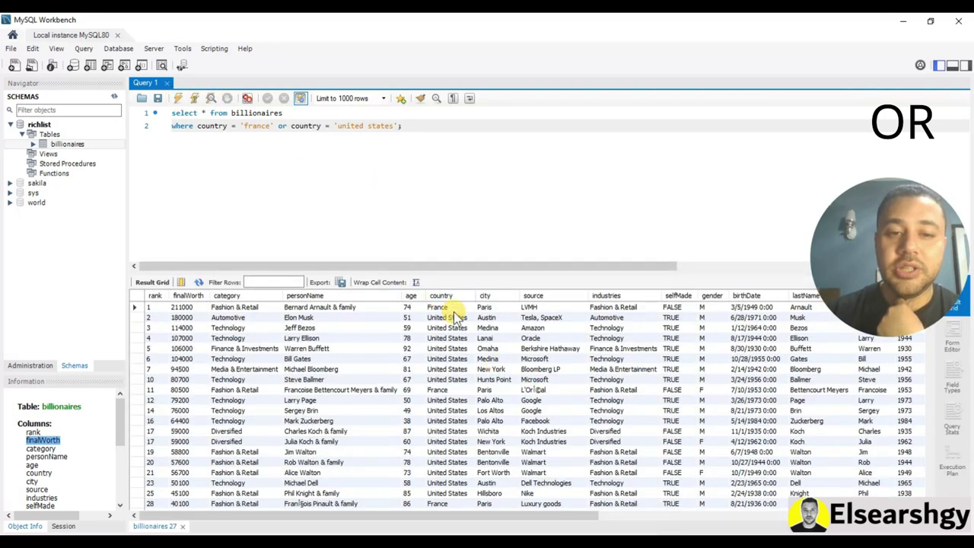
click(446, 307)
click(447, 338)
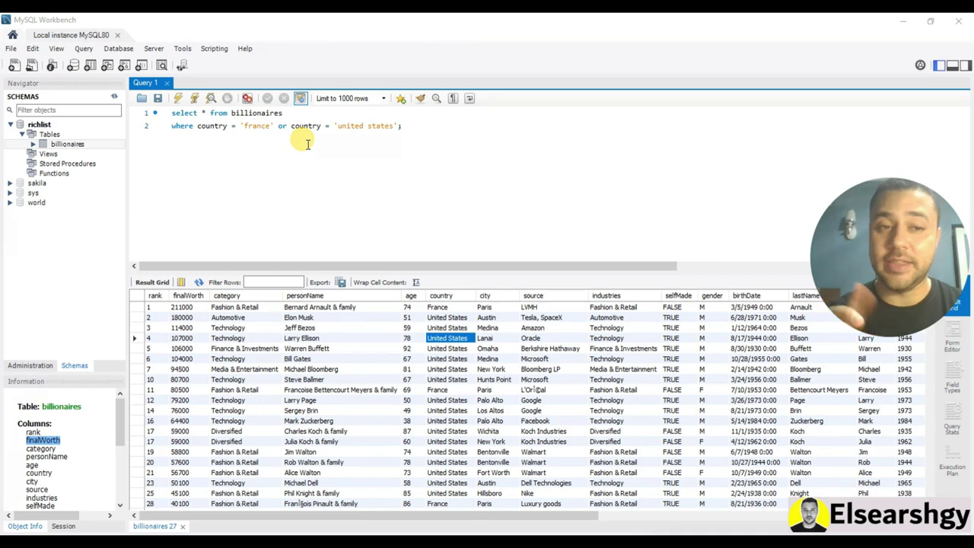
Comment out the WHERE line with # and run to review the country values
click(172, 126)
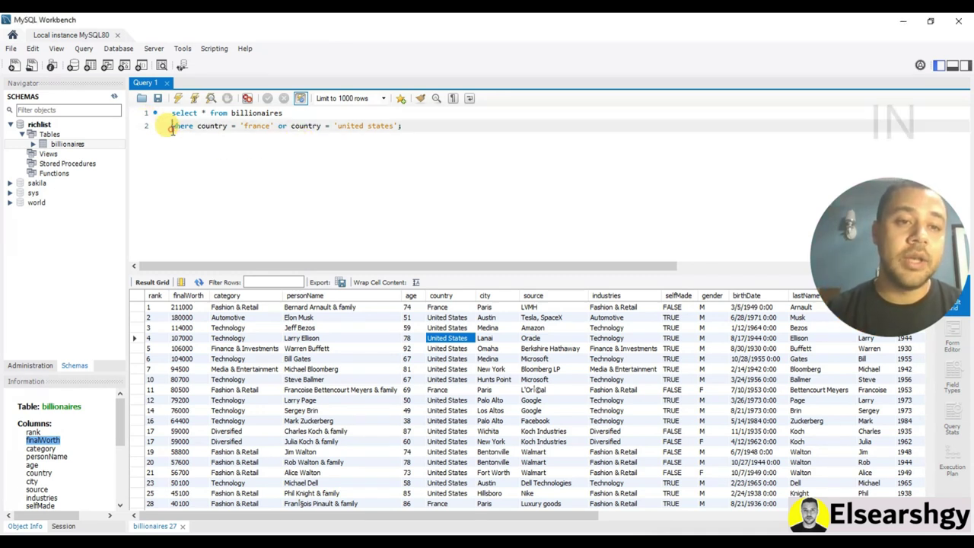
text(#)
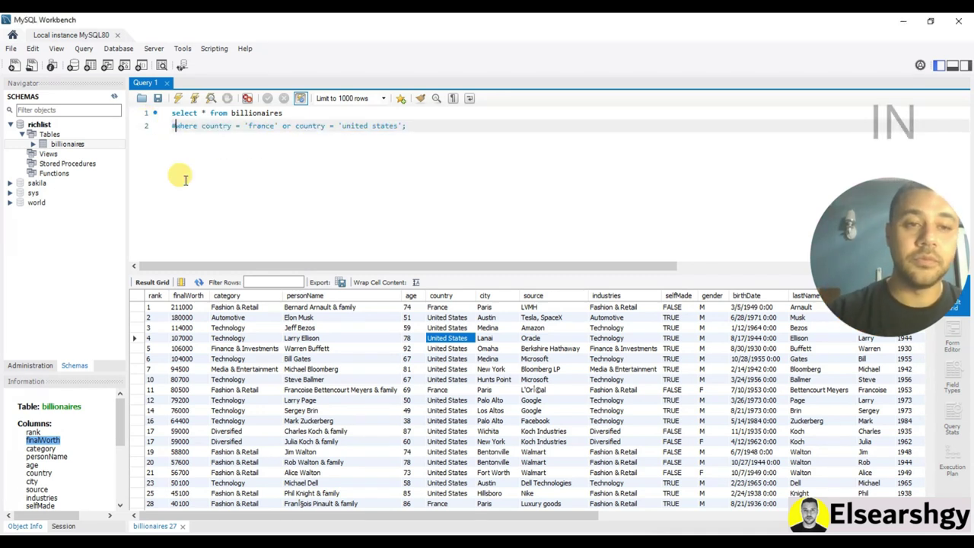
click(178, 98)
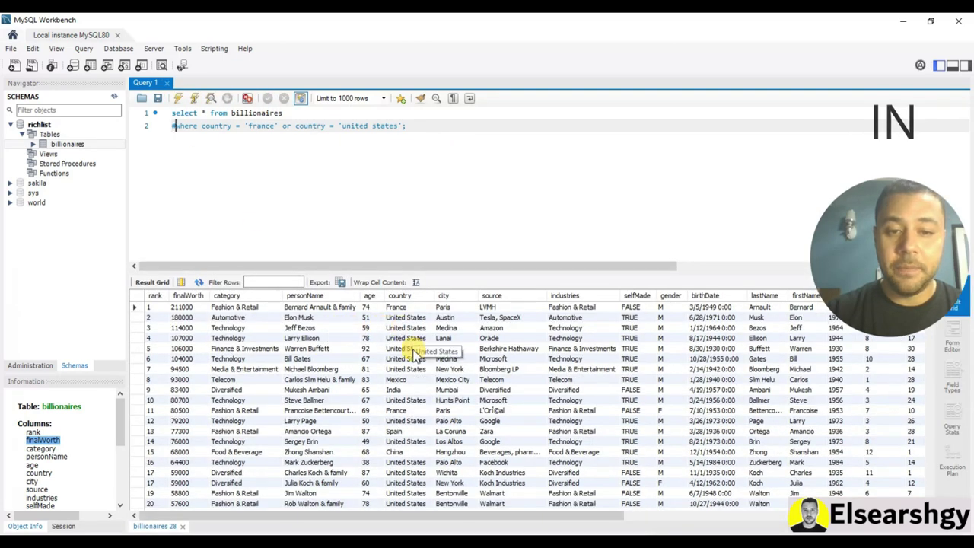
click(406, 309)
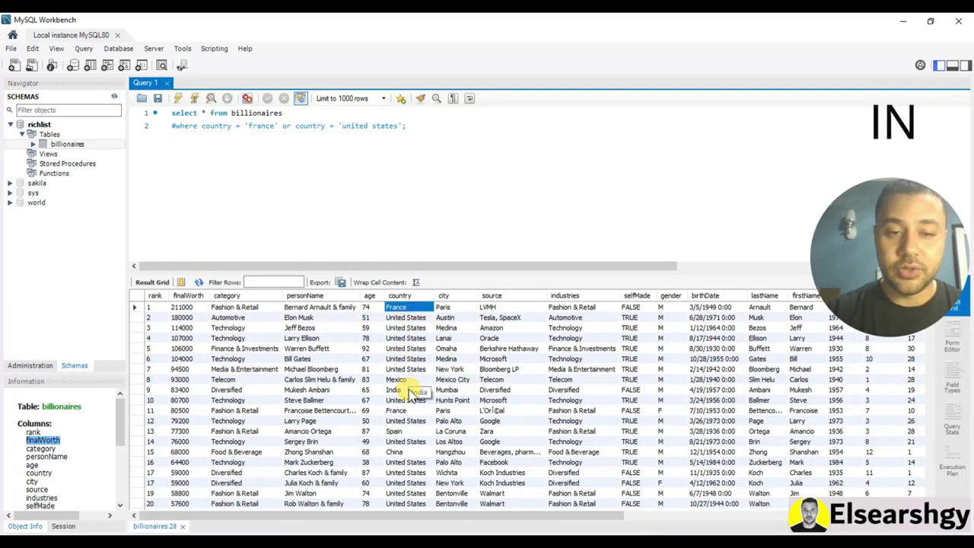
click(414, 420)
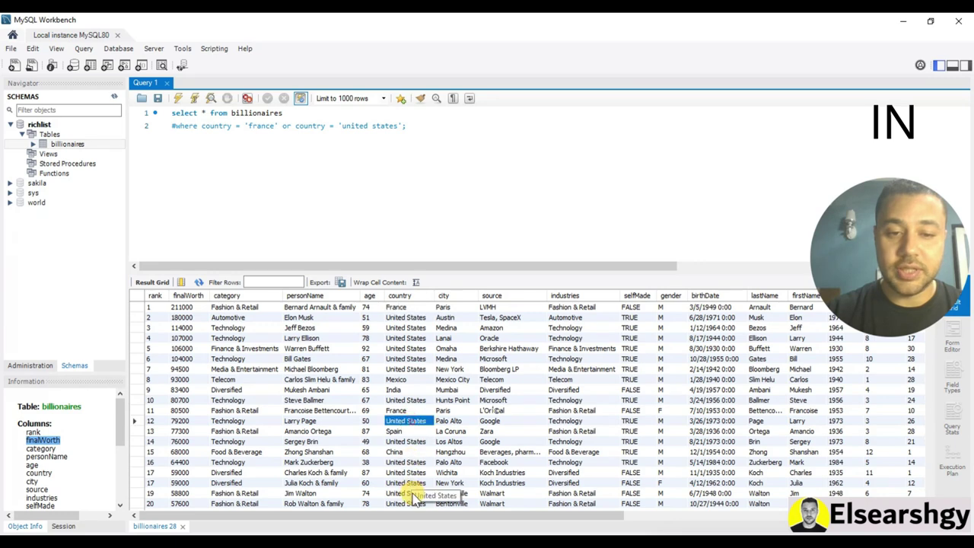
scroll(428, 444, down, 2)
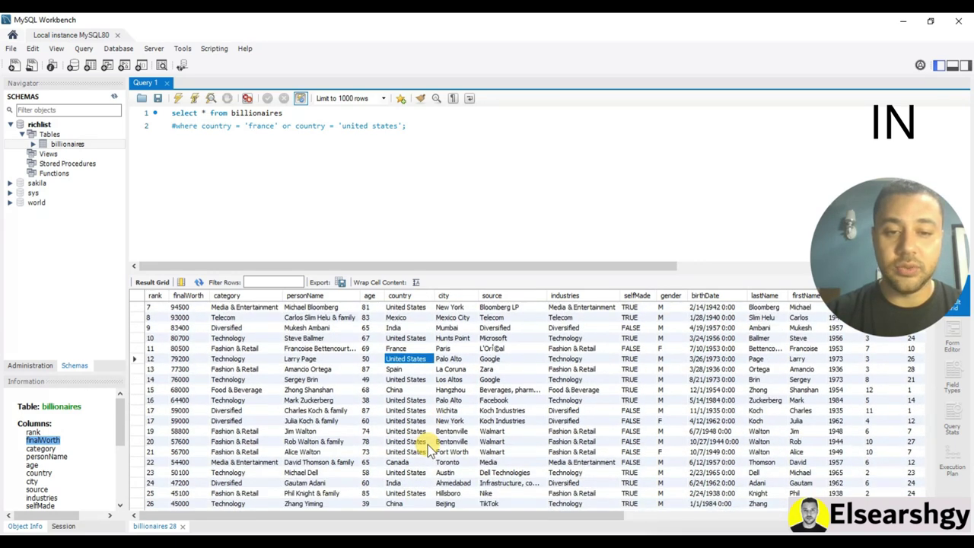
scroll(399, 411, up, 2)
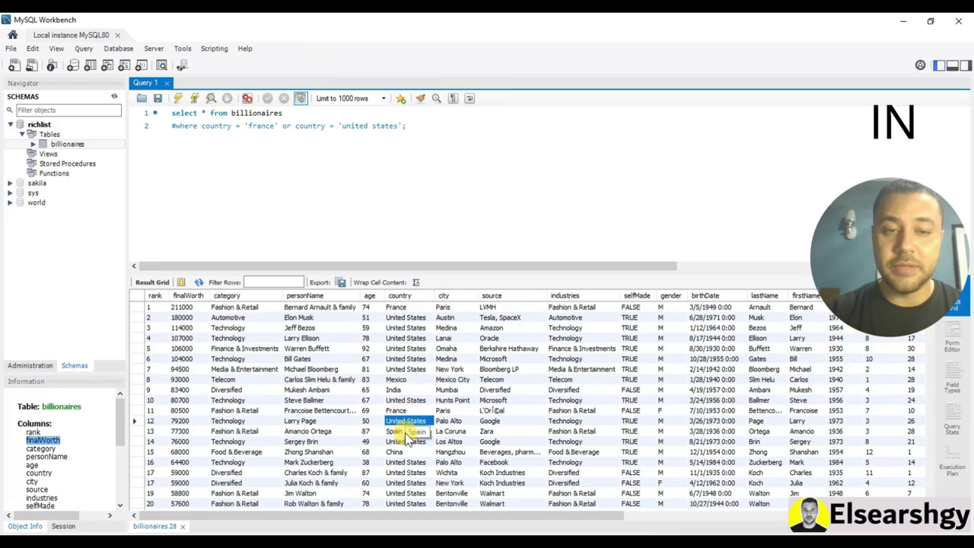
Rewrite the filter as country in('france','united states') and uncomment the line
click(183, 125)
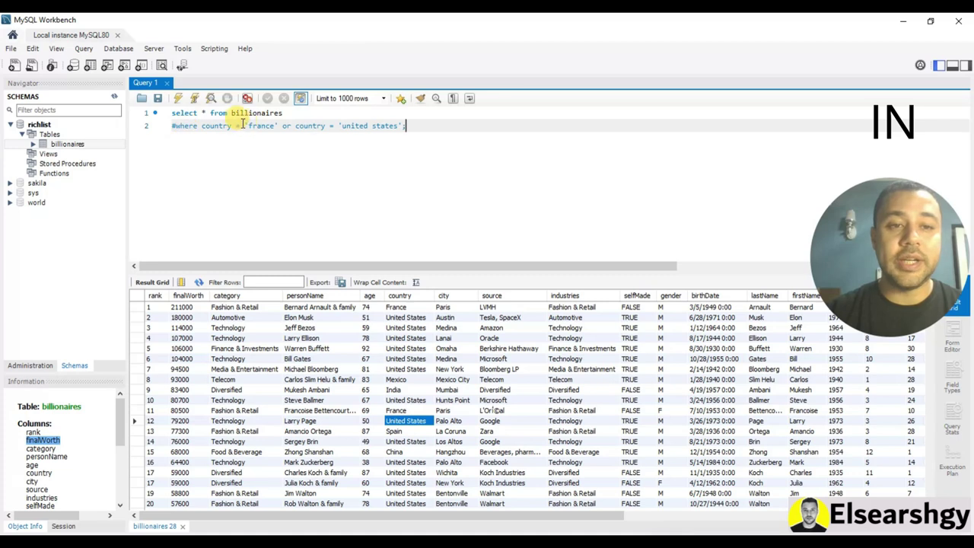
double_click(238, 126)
text(in)
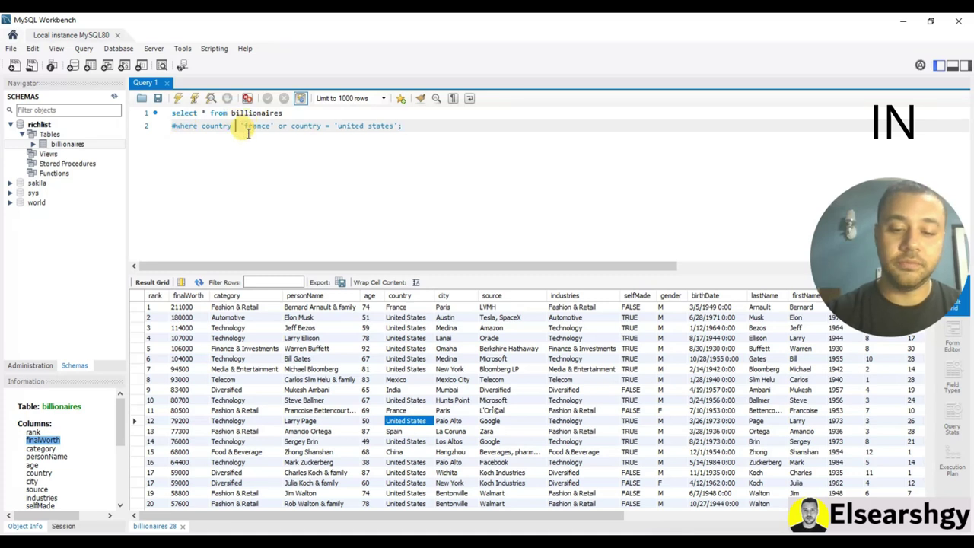
text(()
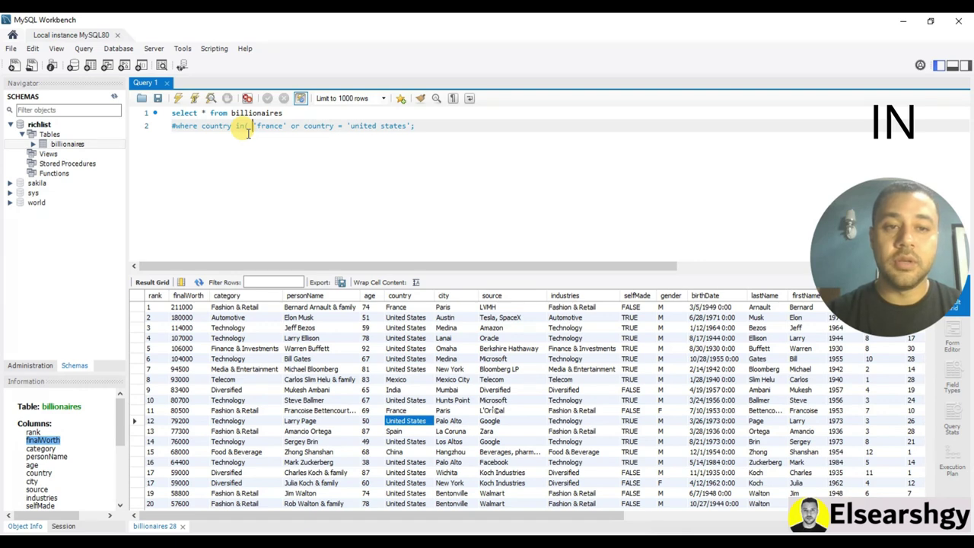
key(Delete)
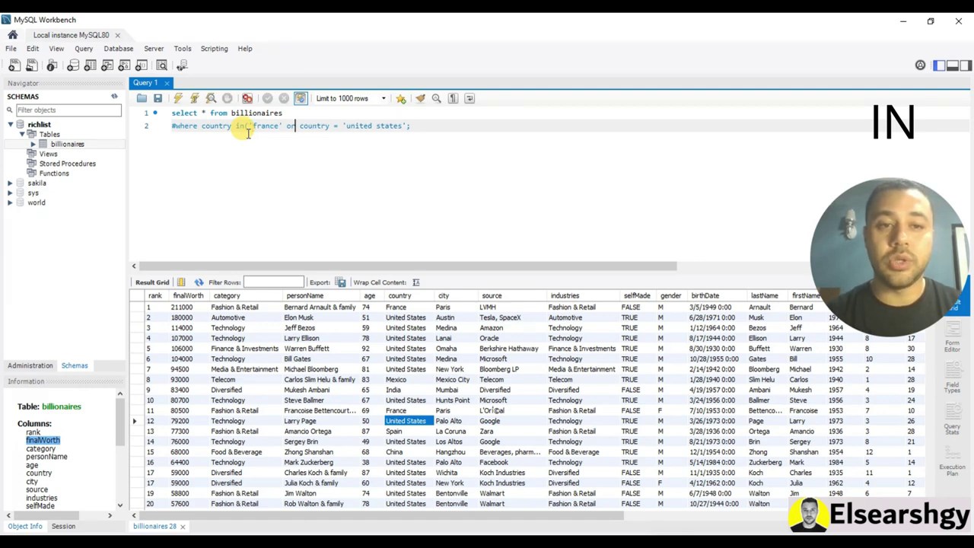
key(BackSpace)
key(BackSpace)
key(BackSpace)
text(,)
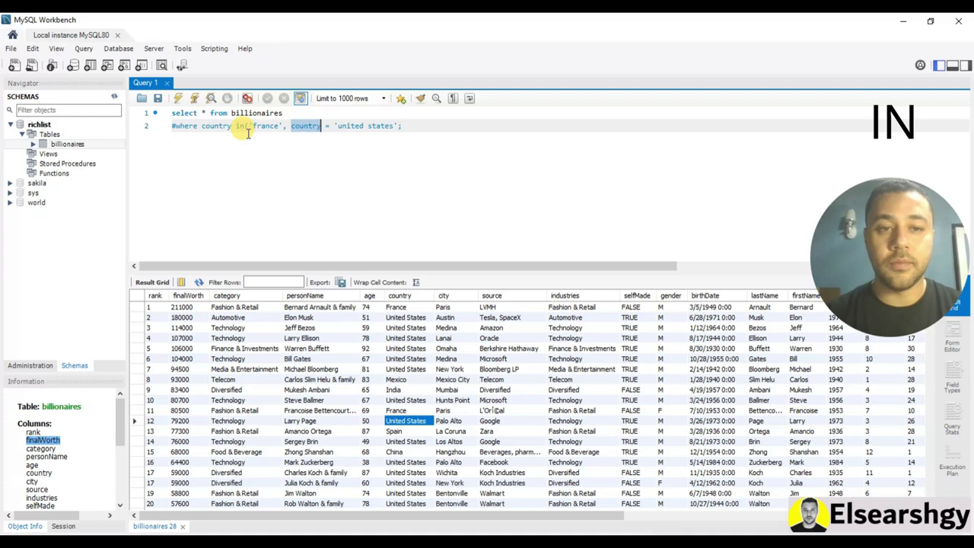
key(BackSpace)
key(BackSpace)
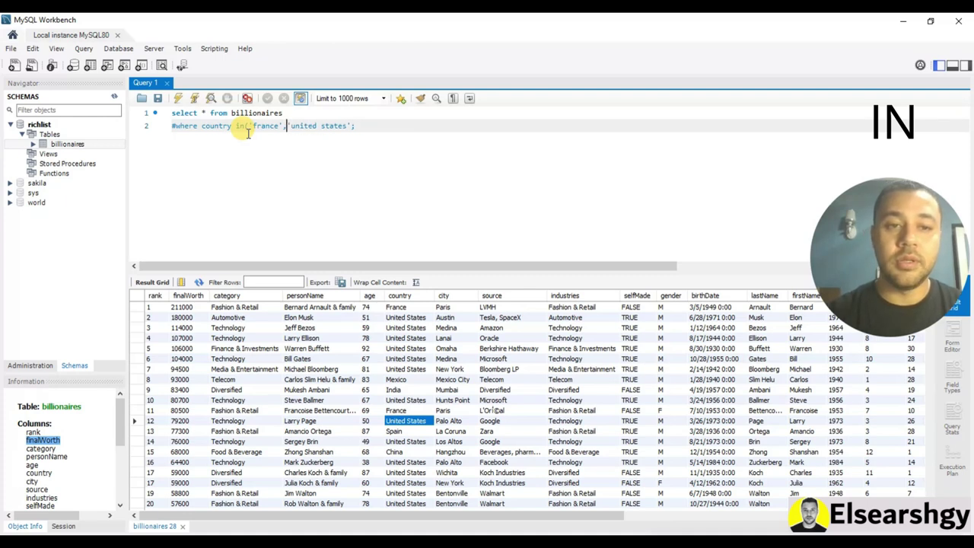
click(350, 126)
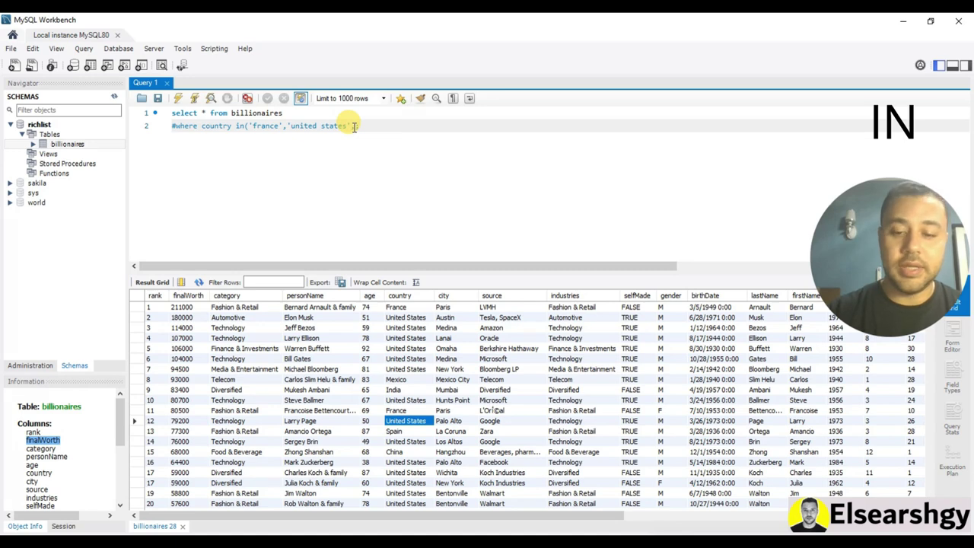
text();)
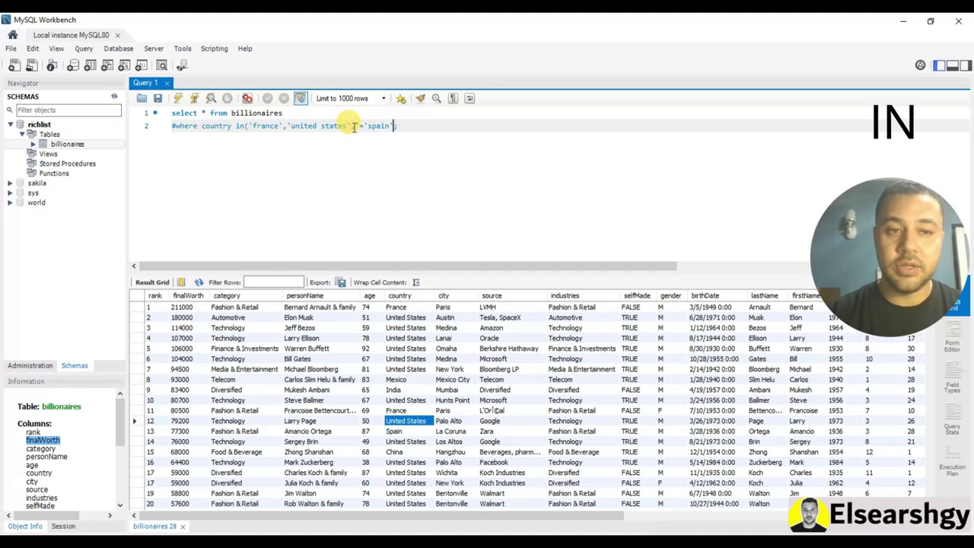
click(175, 124)
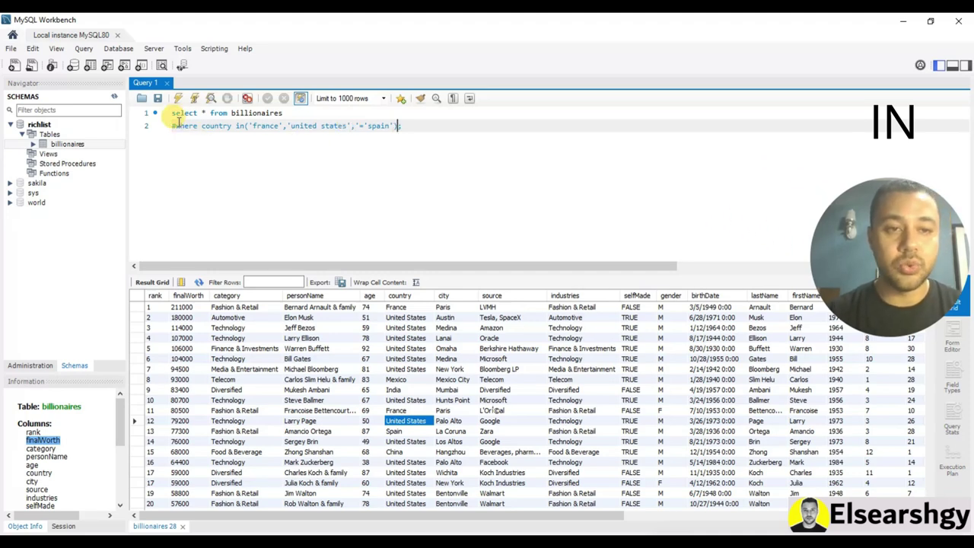
key(BackSpace)
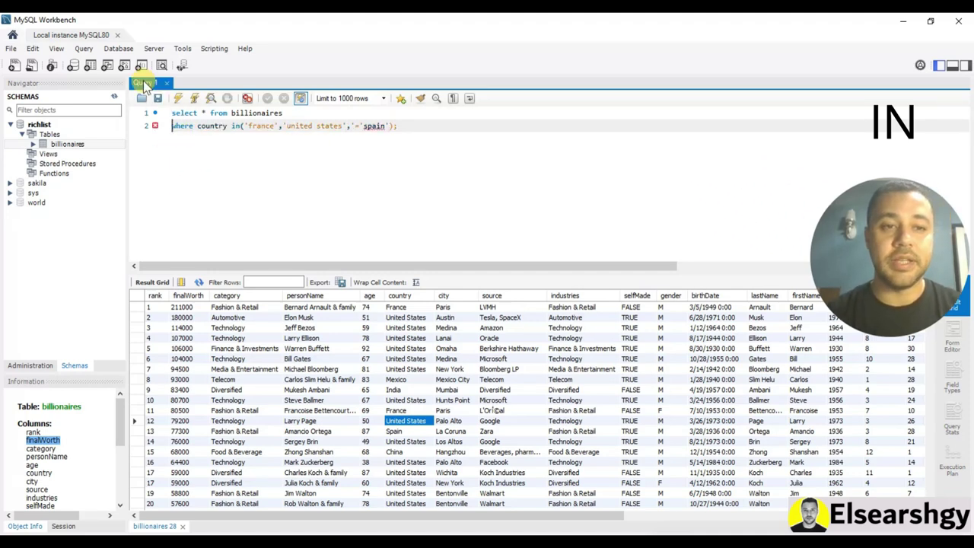
Run the IN query, remove the stray characters before 'spain', and run it again
click(178, 98)
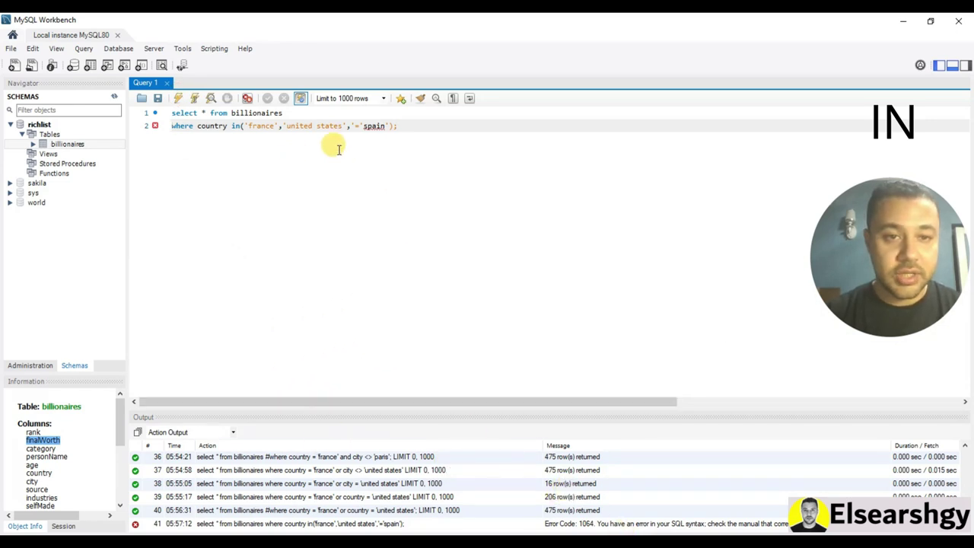
click(381, 127)
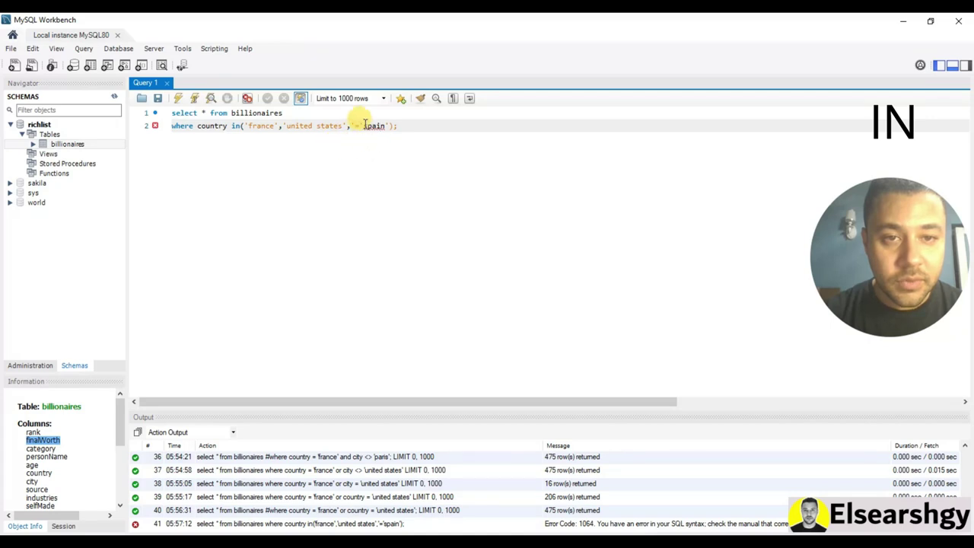
click(357, 125)
key(BackSpace)
key(BackSpace)
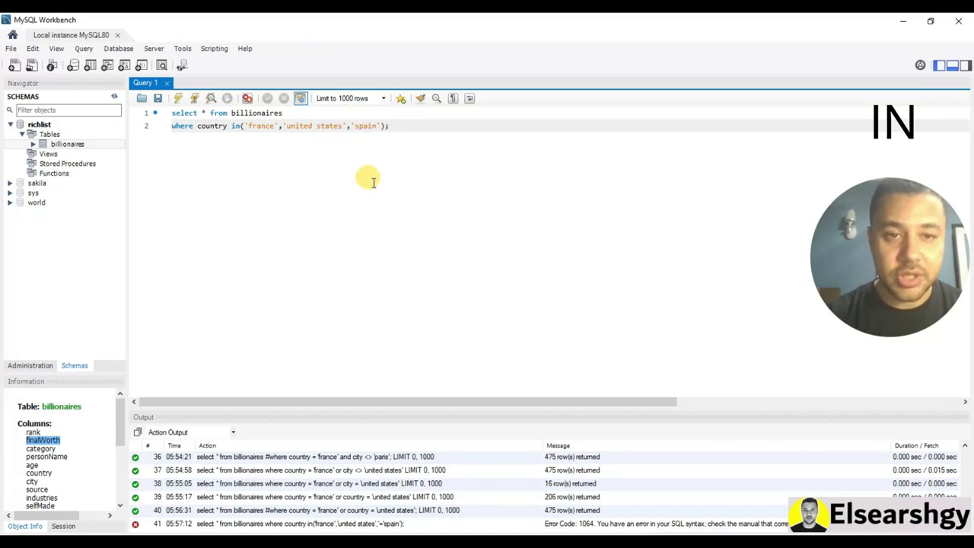
click(351, 155)
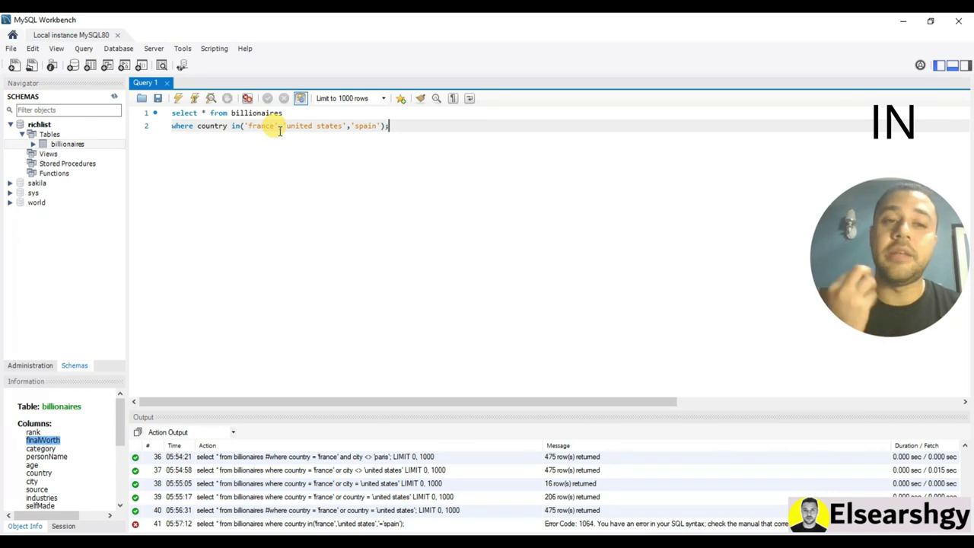
click(359, 125)
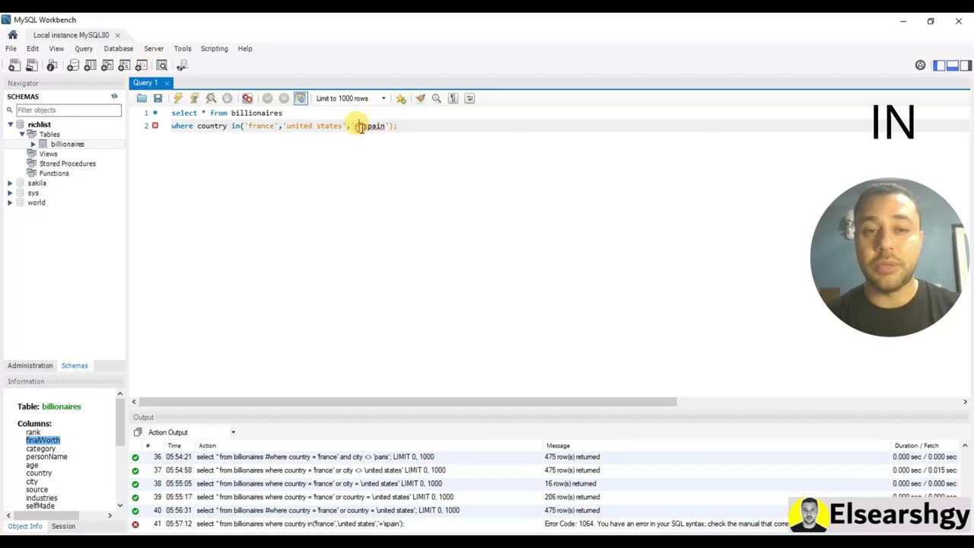
key(BackSpace)
key(BackSpace)
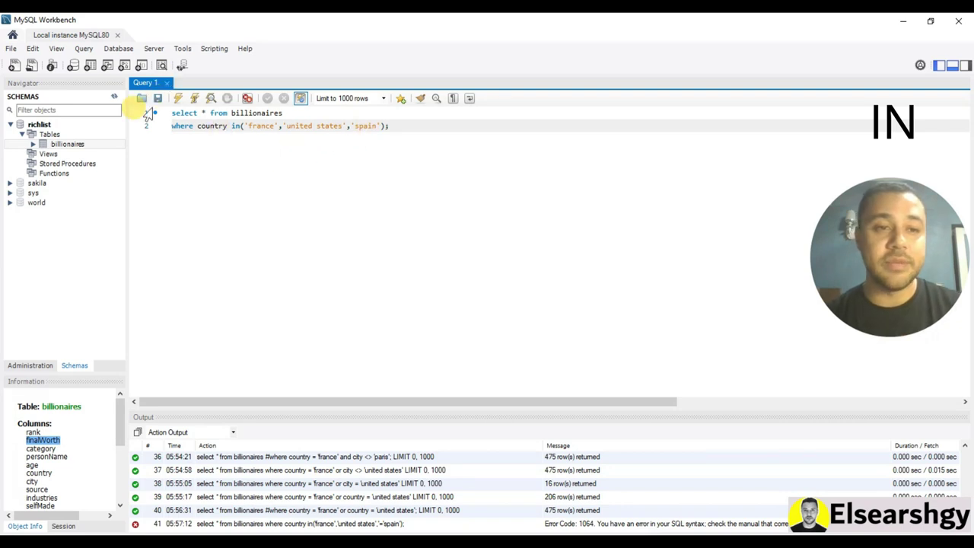
click(178, 98)
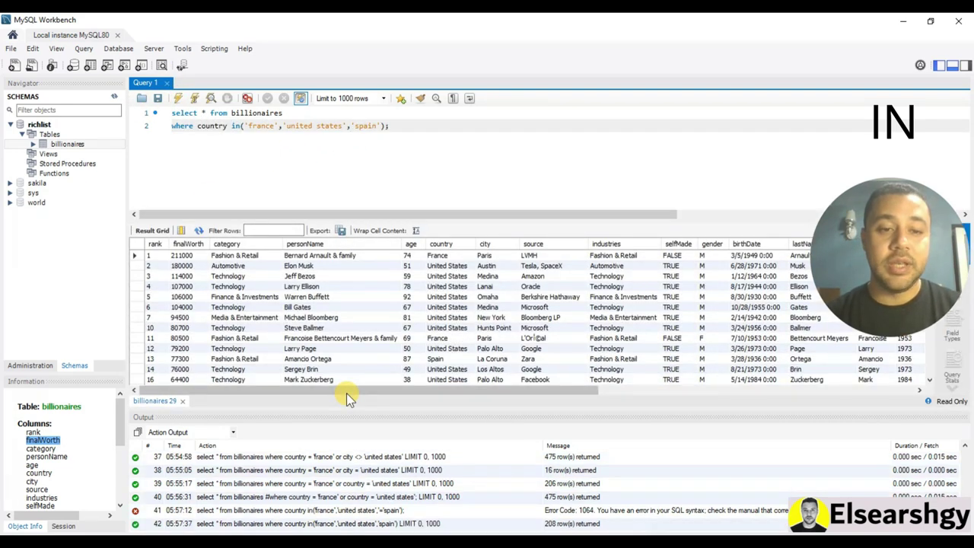
Hide the output log and scroll through the result grid's country values
click(952, 67)
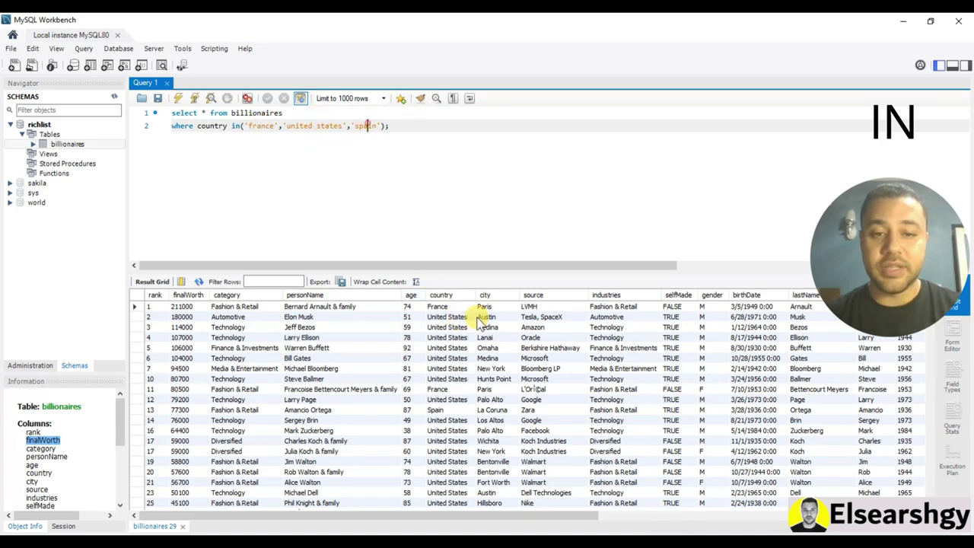
click(437, 306)
click(451, 402)
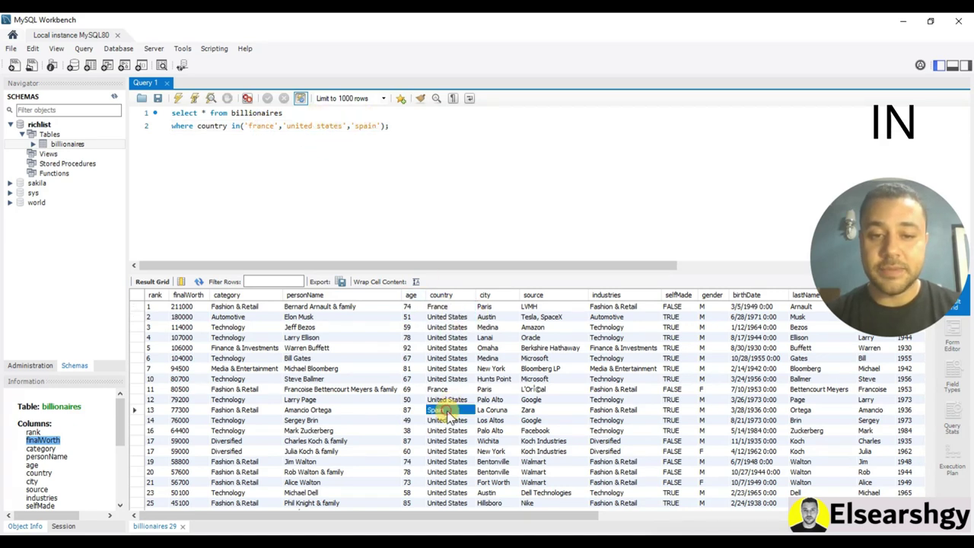
scroll(456, 403, down, 15)
scroll(481, 411, down, 10)
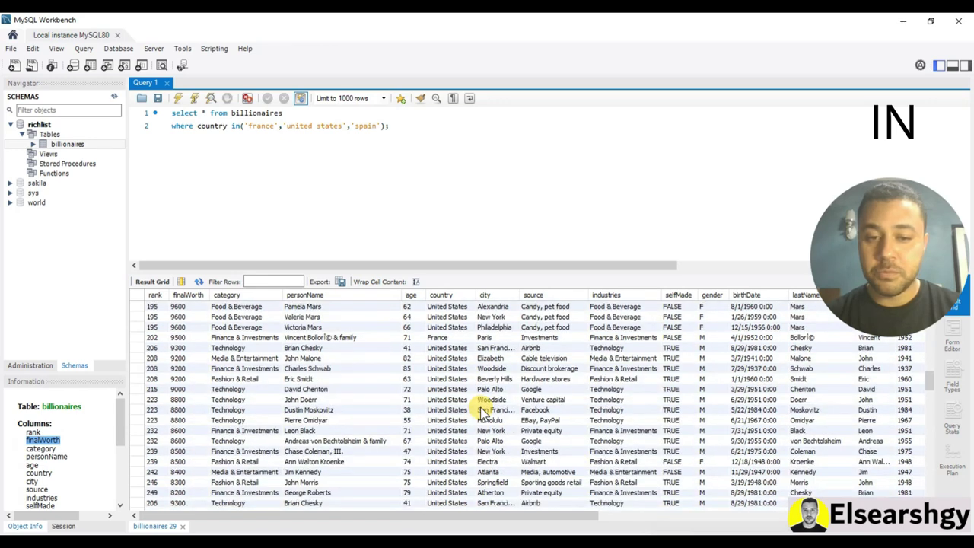
scroll(480, 411, down, 3)
scroll(480, 411, up, 15)
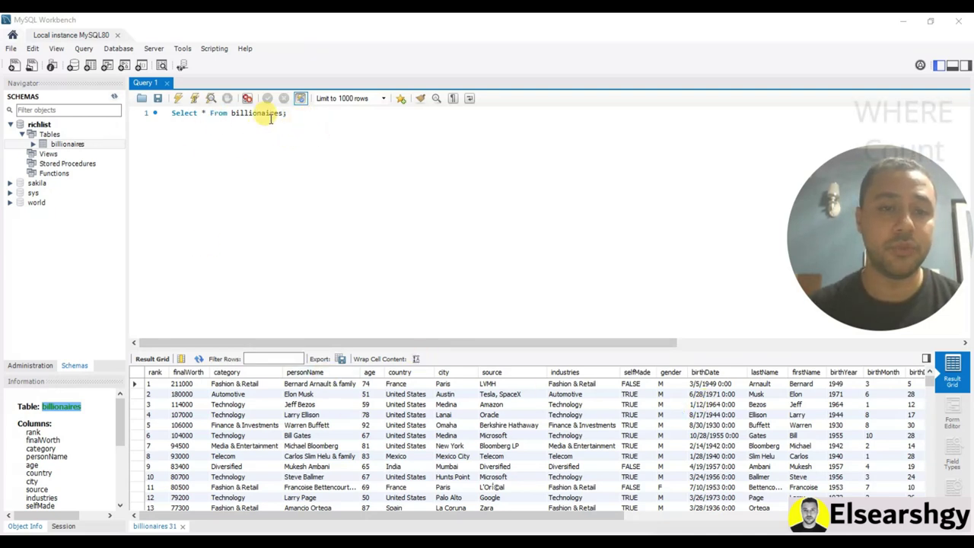
Replace the existing query line with a partially typed Select count(...)
click(307, 116)
drag(307, 115, 129, 115)
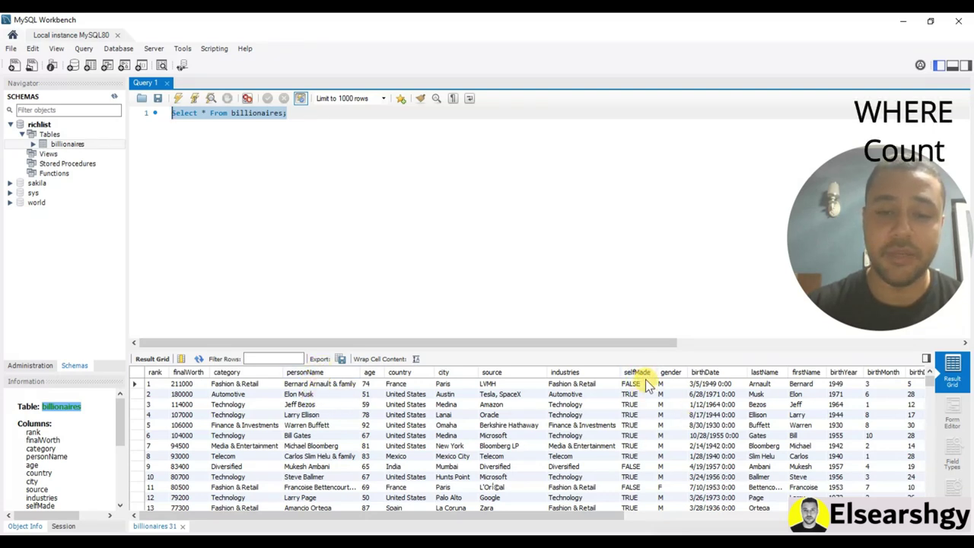
drag(304, 113, 145, 113)
text(Select cou)
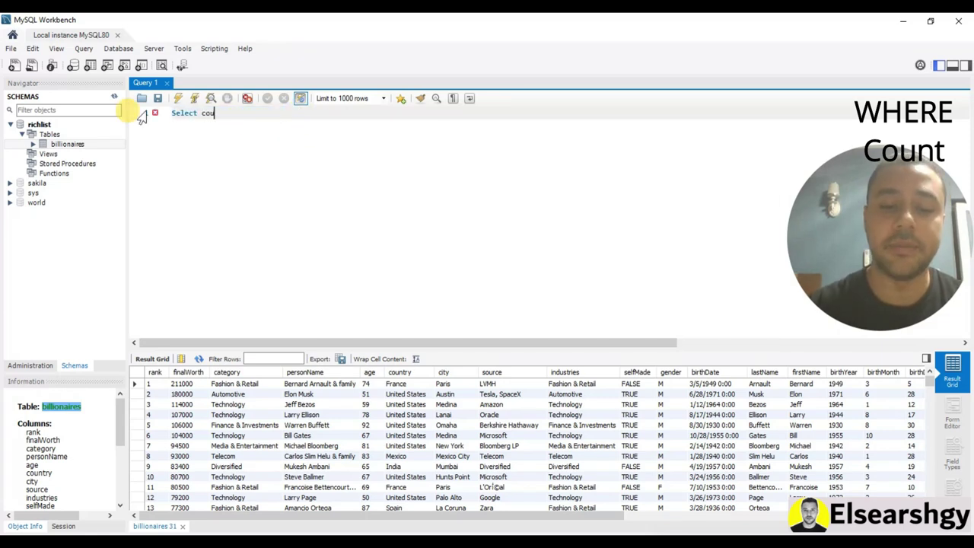
text(nt()
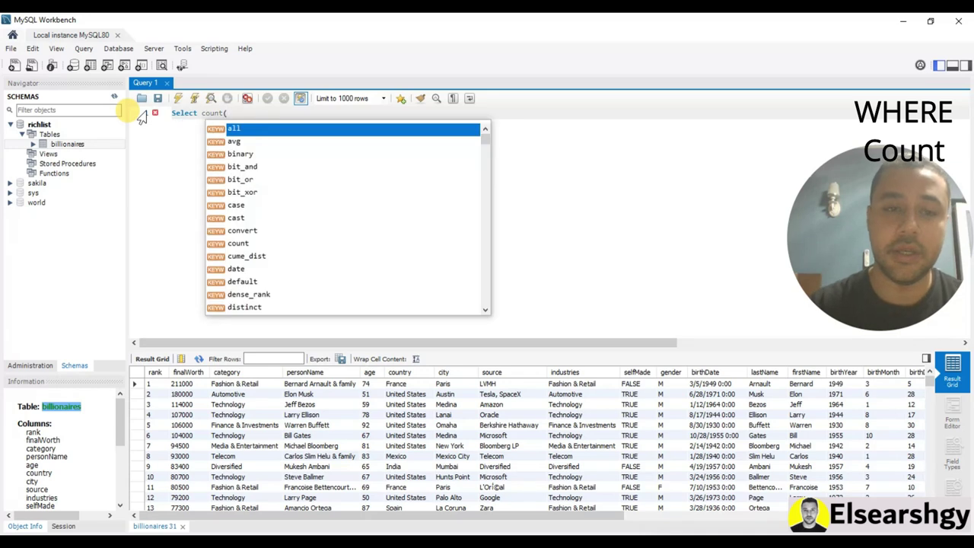
text(pes)
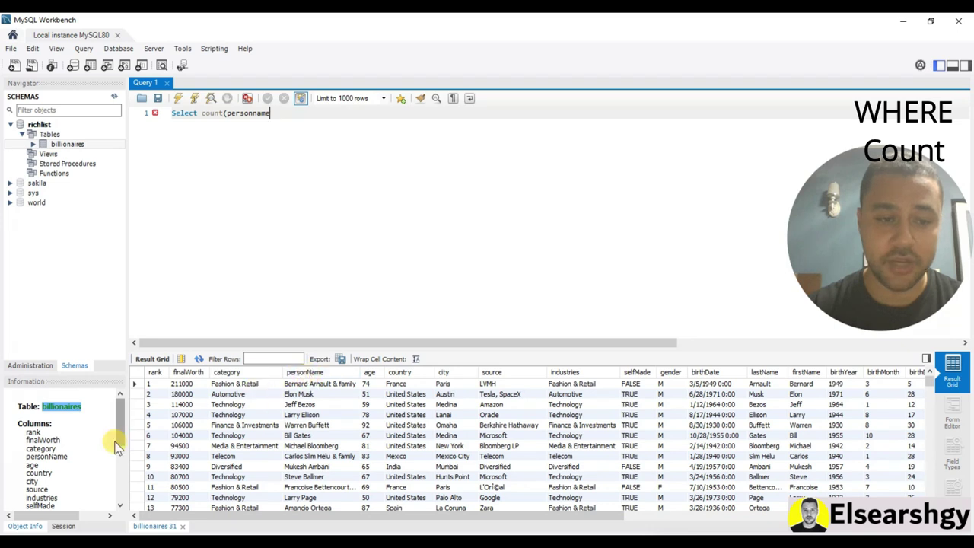
scroll(88, 442, down, 5)
scroll(46, 416, up, 5)
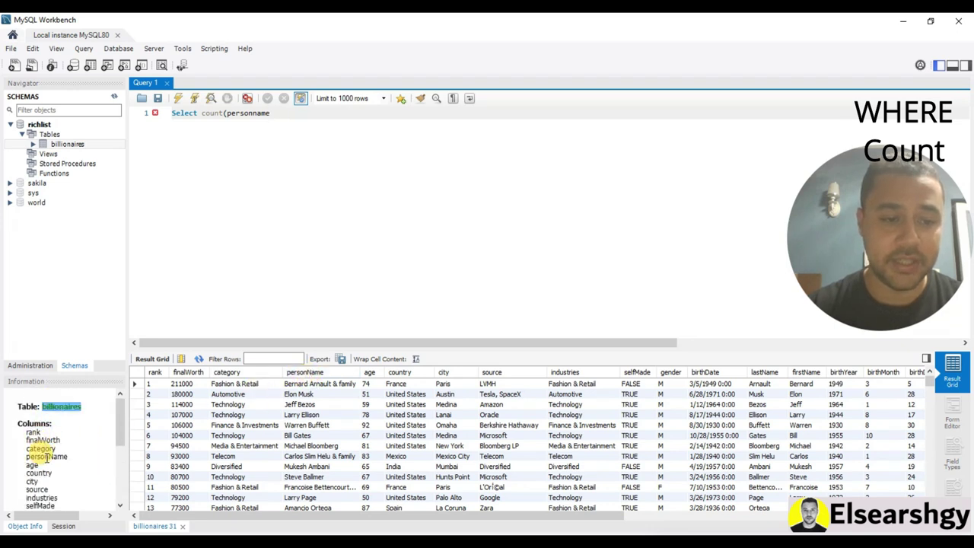
Complete the column as count(personName) and begin a where clause on a new line
click(46, 457)
double_click(248, 113)
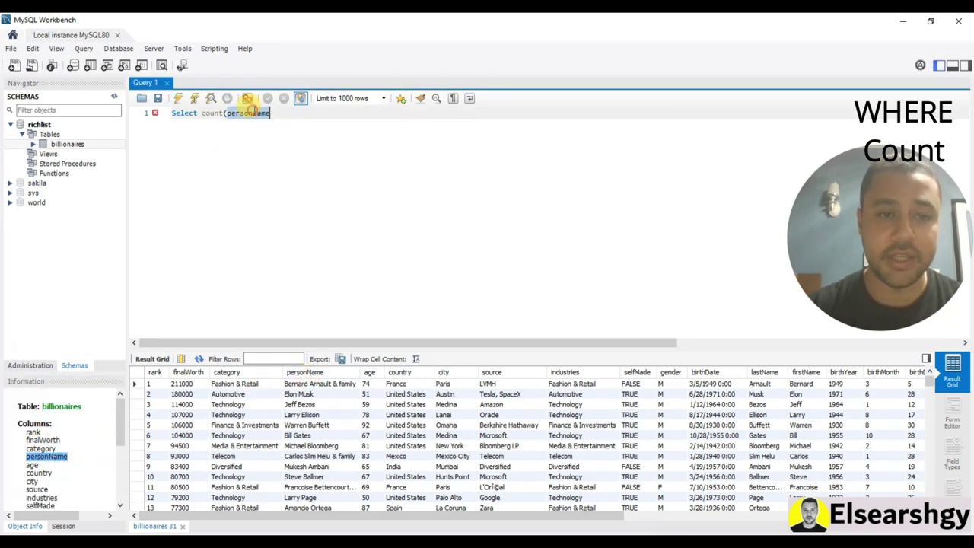
click(275, 134)
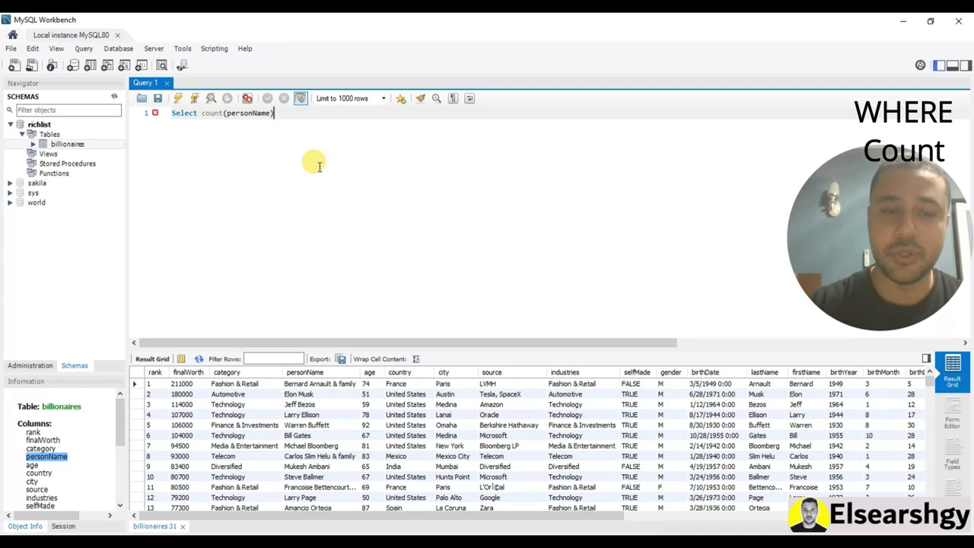
key(Return)
key(Return)
text(w)
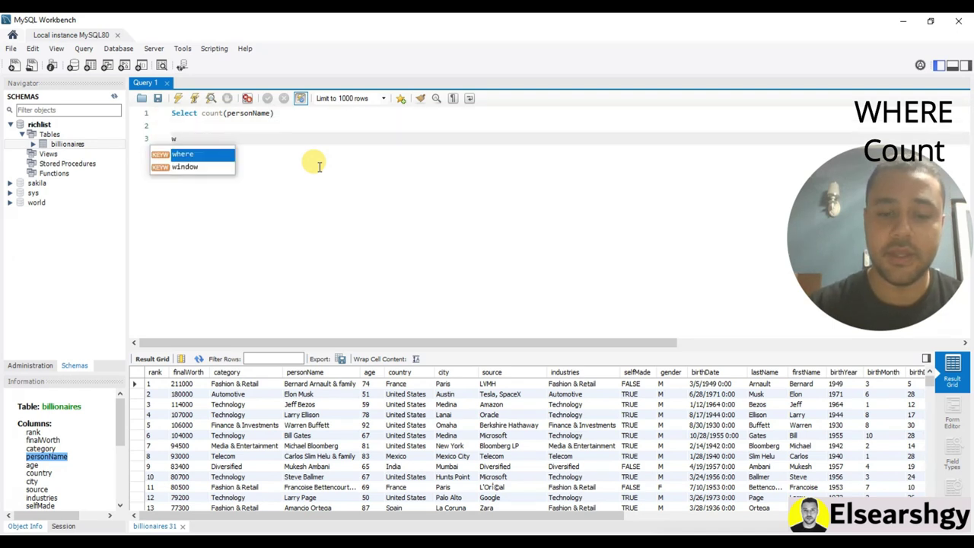
text(here selfmade = 'true';)
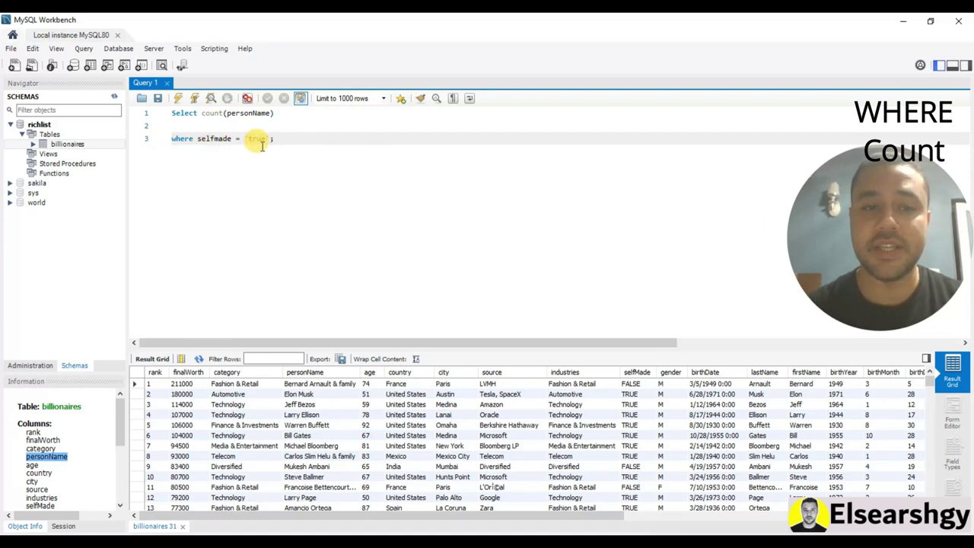
Run the count query and read the unknown column error in Output
click(180, 100)
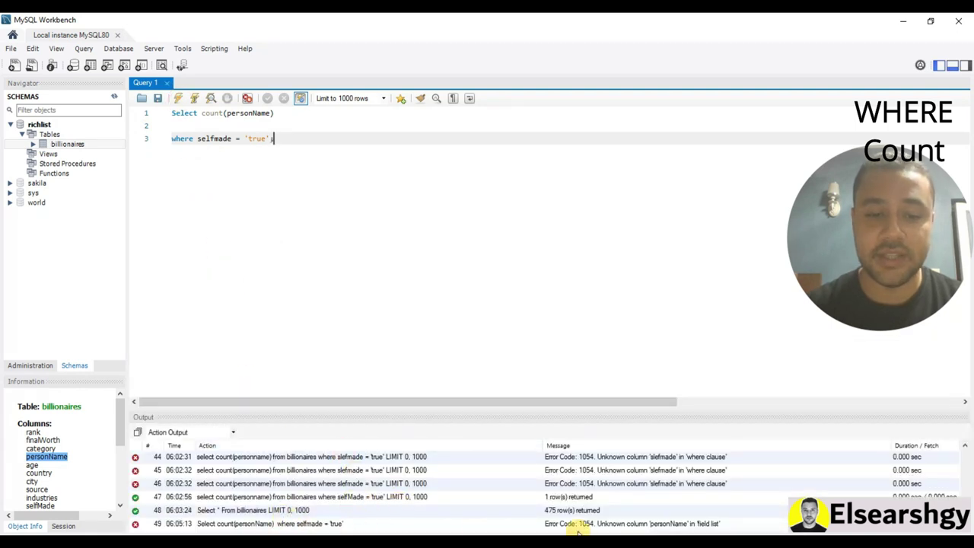
click(669, 525)
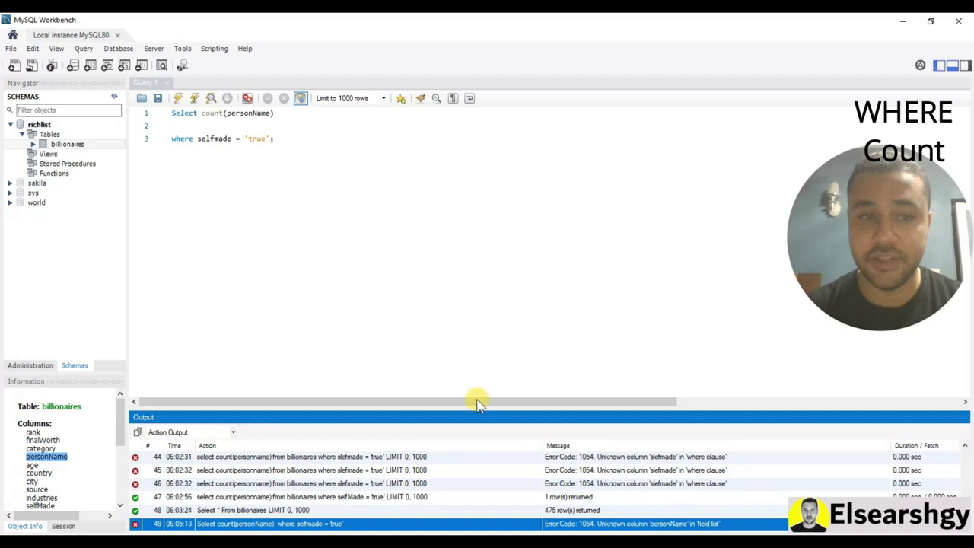
click(240, 112)
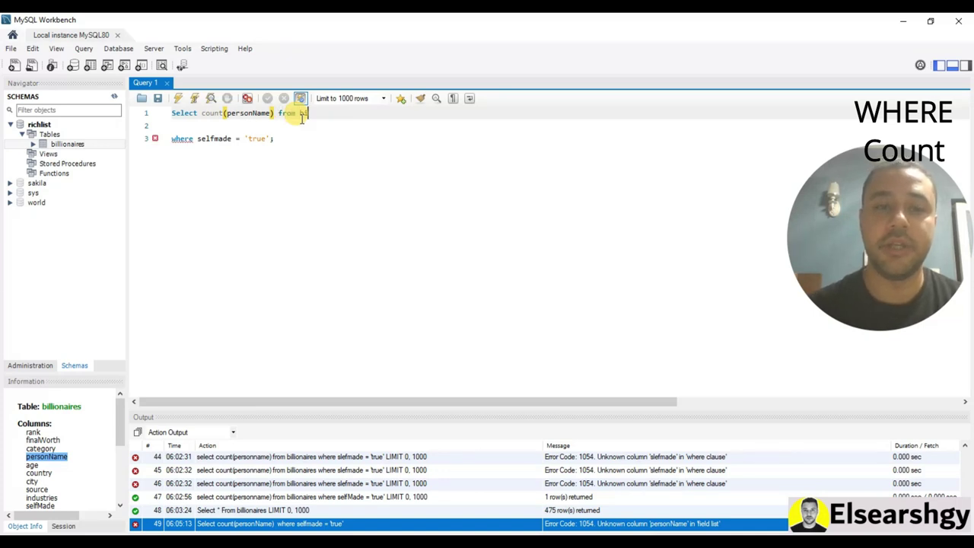
Complete the table name as billionaires, rerun to get 309, and hide the Output panel
double_click(62, 407)
key(ctrl+c)
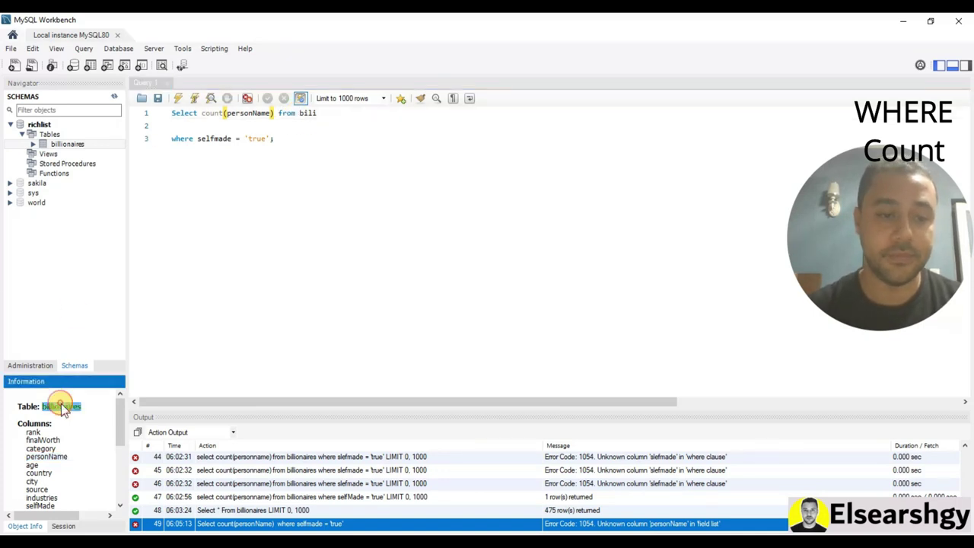
double_click(308, 113)
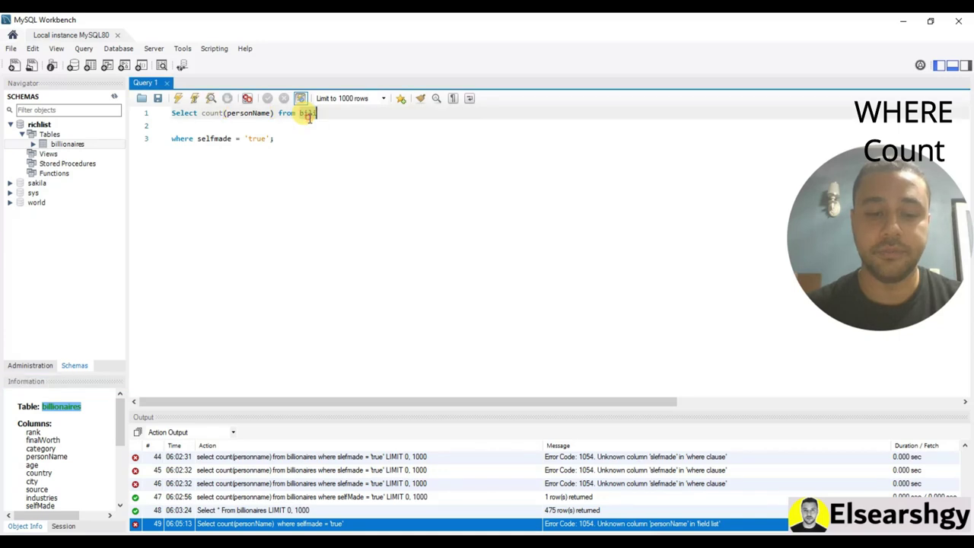
key(ctrl+v)
click(178, 98)
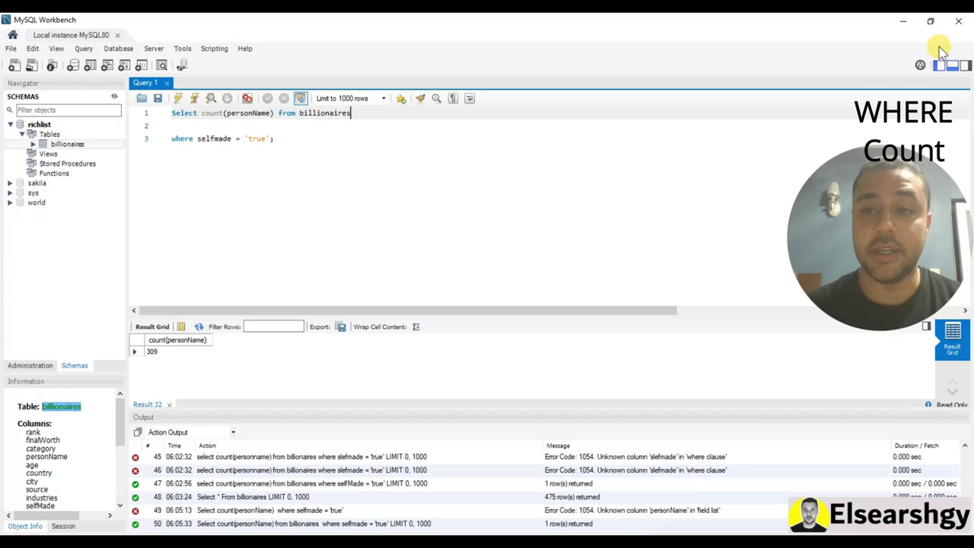
click(951, 65)
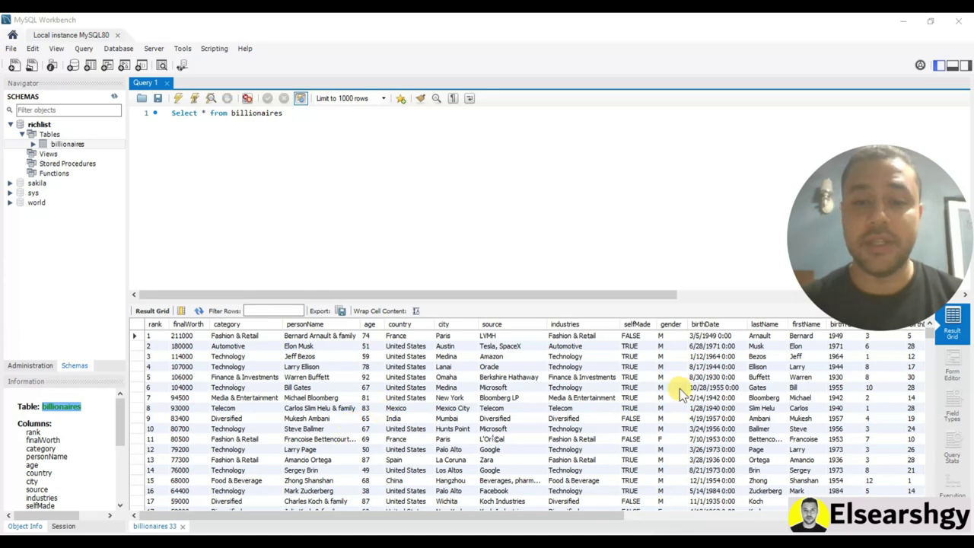
Scroll the billionaires result grid right across all columns and back left
drag(433, 521, 806, 521)
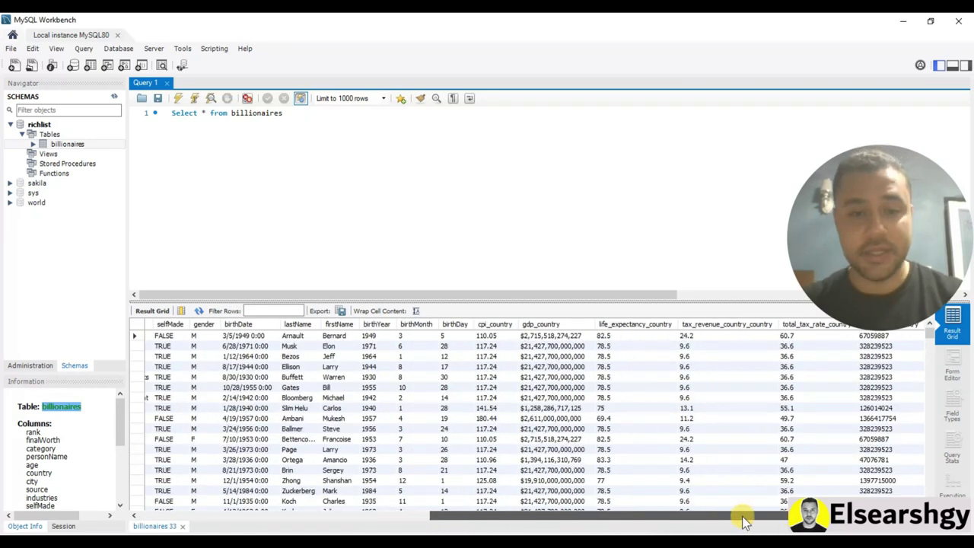
drag(744, 517, 459, 508)
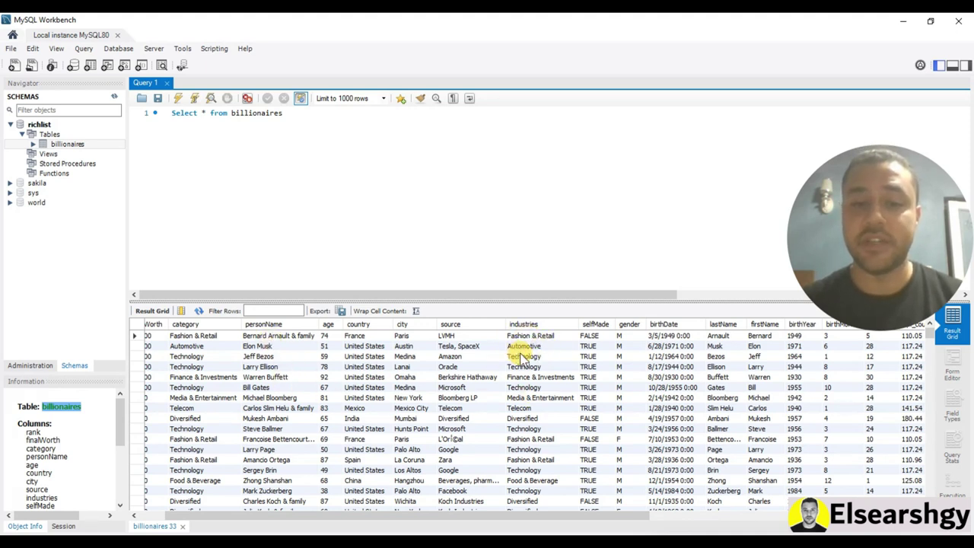
Rewrite the query as Select industries, count(personname) from
click(342, 124)
key(ctrl+a)
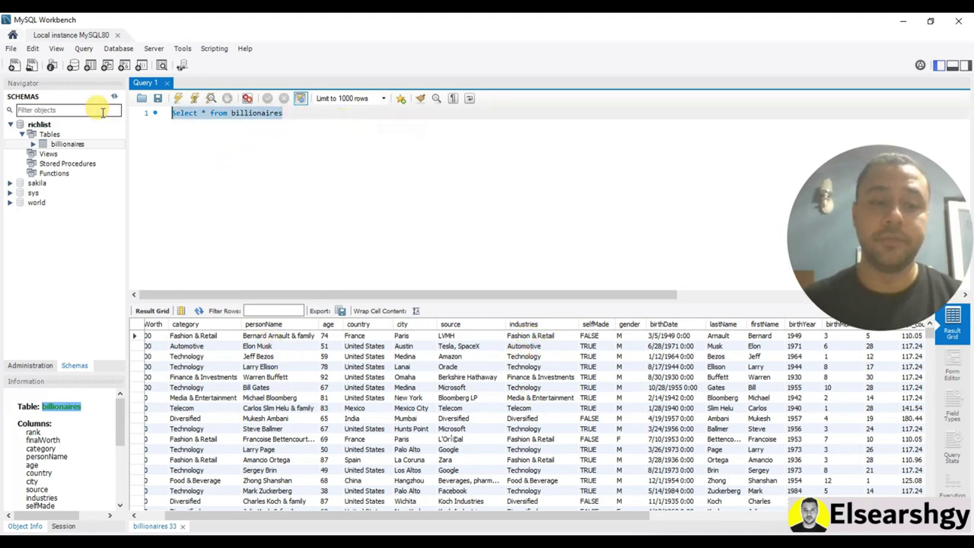
text(Select industries)
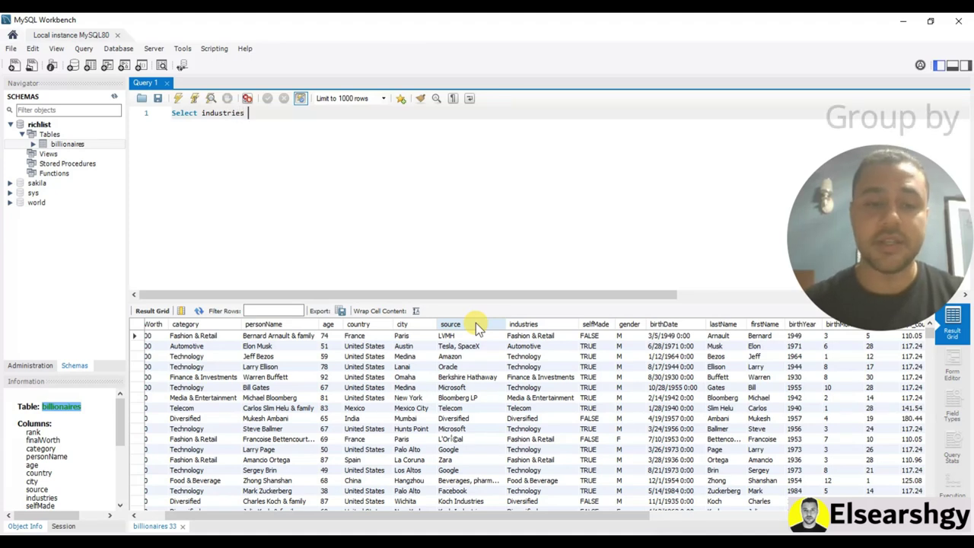
text(from)
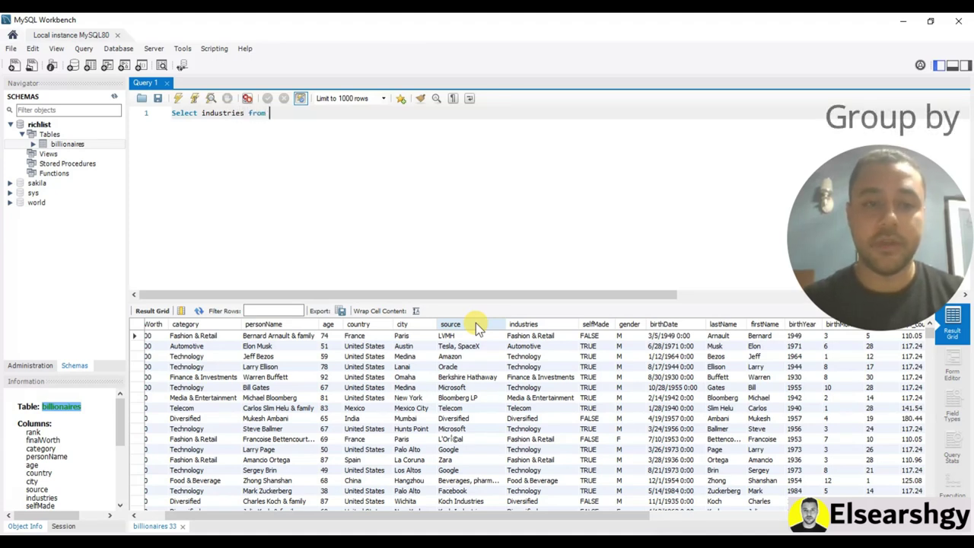
key(BackSpace)
key(BackSpace)
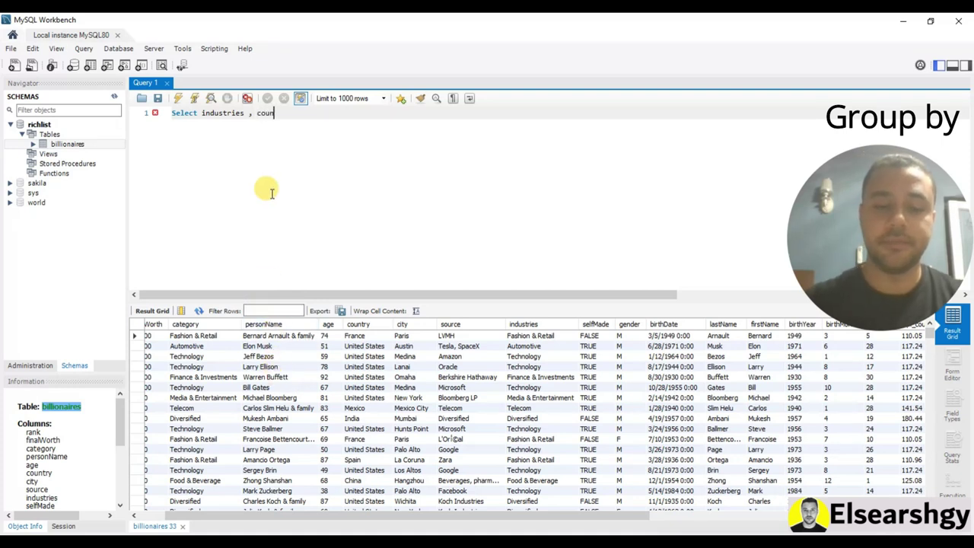
text(t)
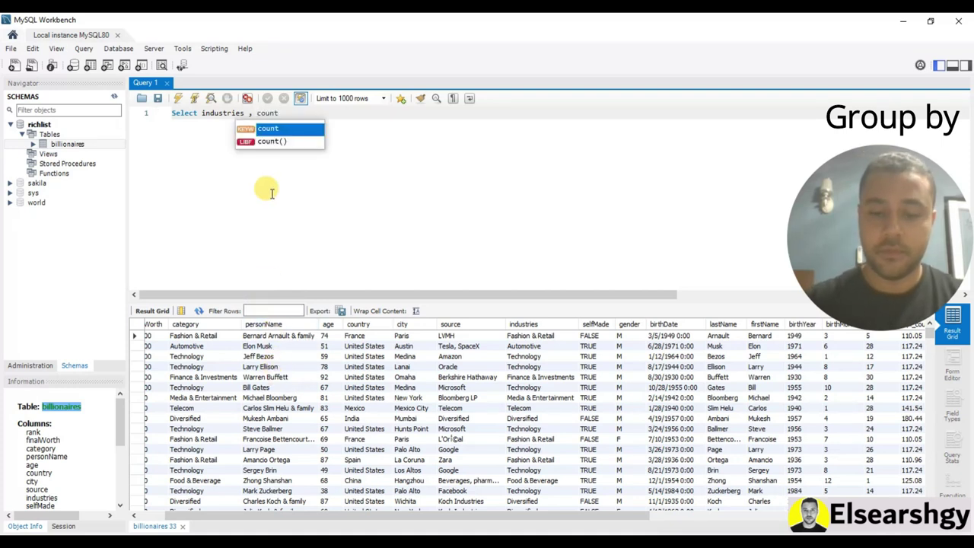
key(Escape)
text((personname)
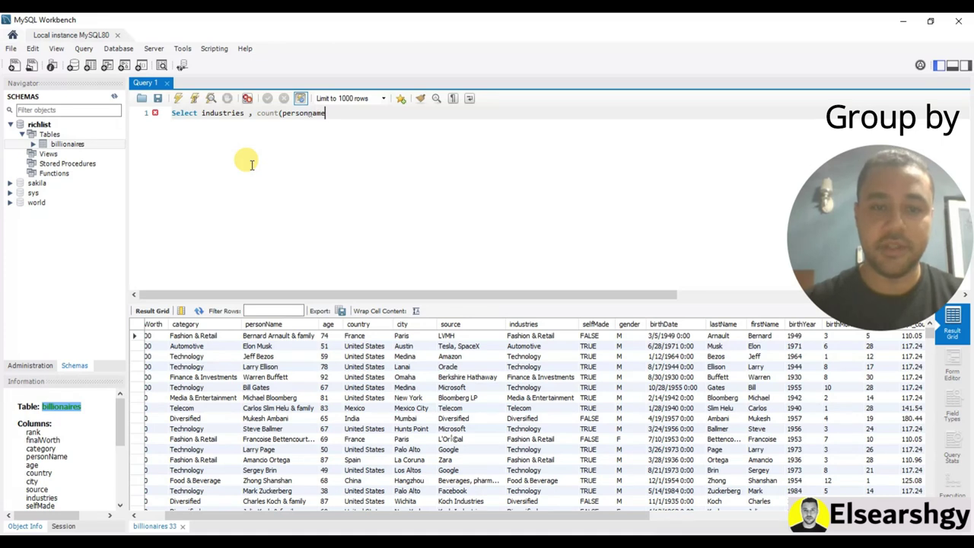
text() )
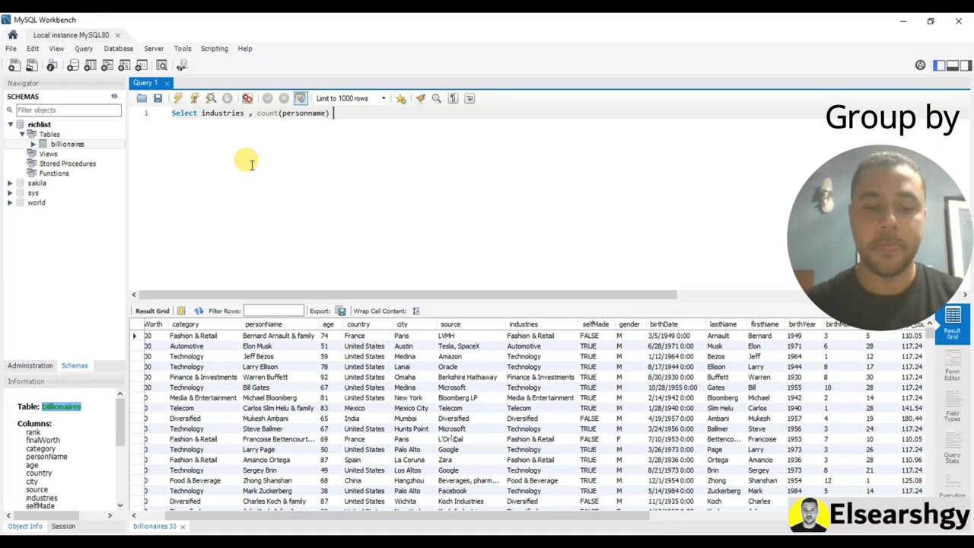
text(from bili)
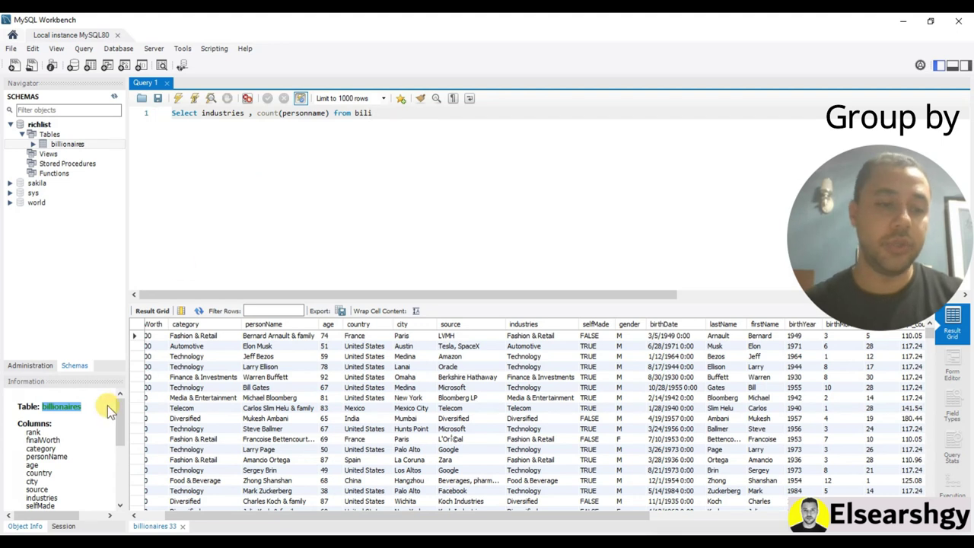
Complete the FROM clause with the full billionaires table name
right_click(80, 409)
click(91, 421)
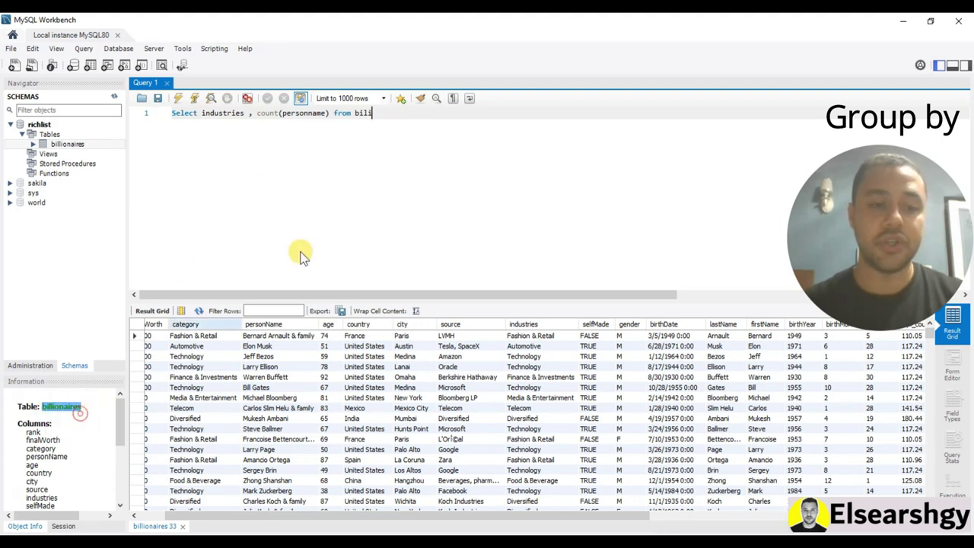
double_click(364, 113)
text(billionaires)
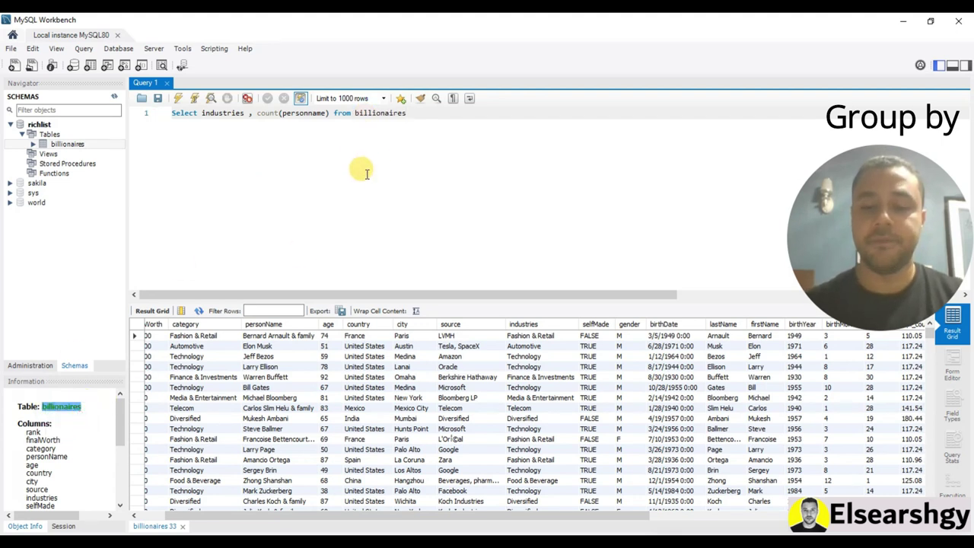
Add a group by industries line below the query
key(Return)
key(Return)
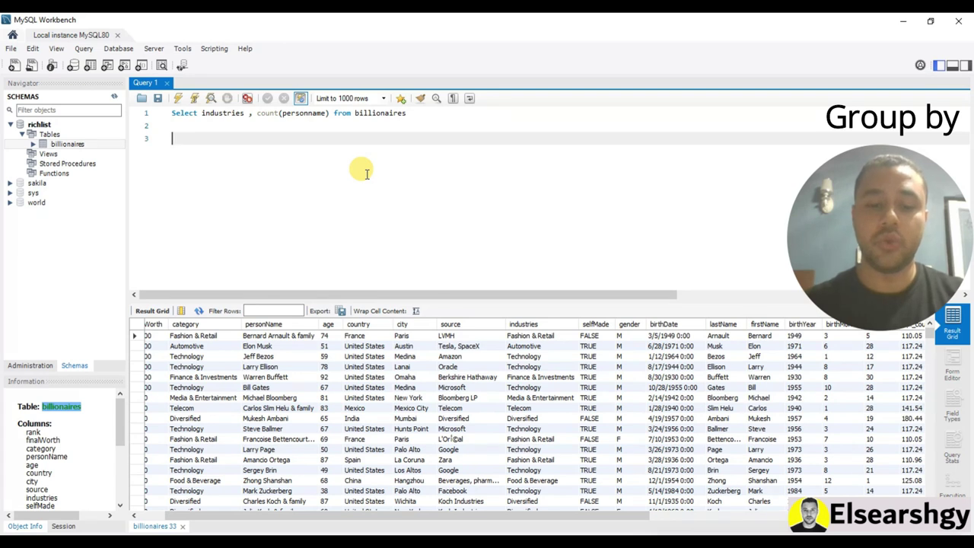
text(group by)
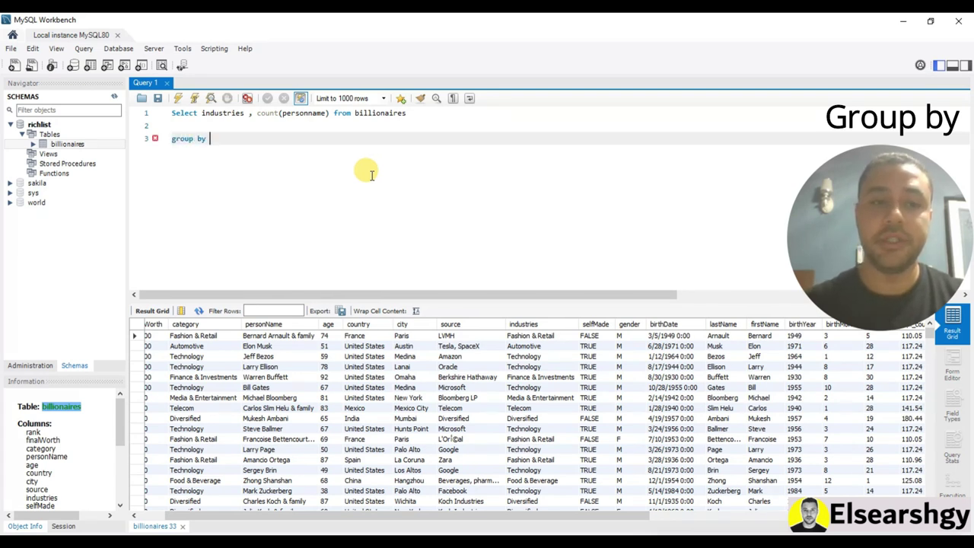
double_click(222, 113)
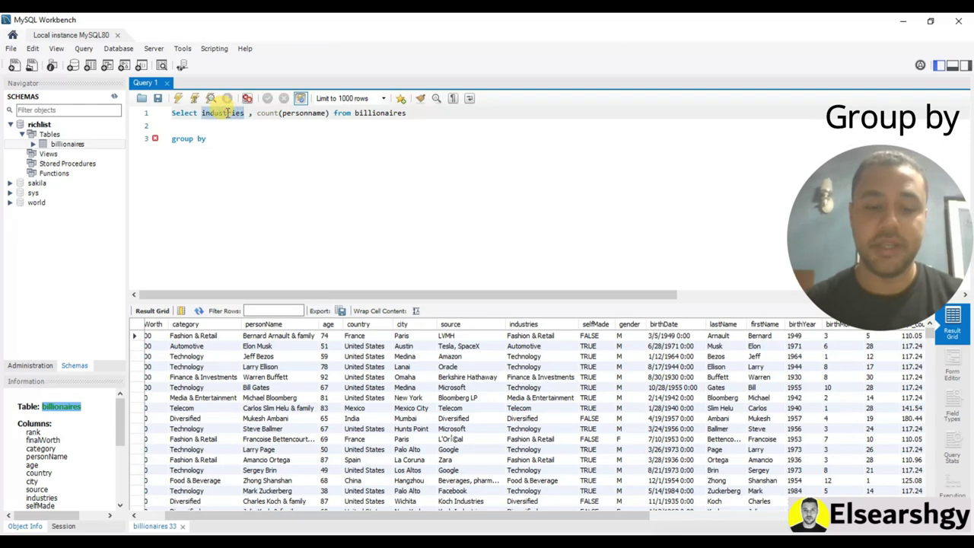
key(ctrl+c)
click(246, 137)
key(ctrl+v)
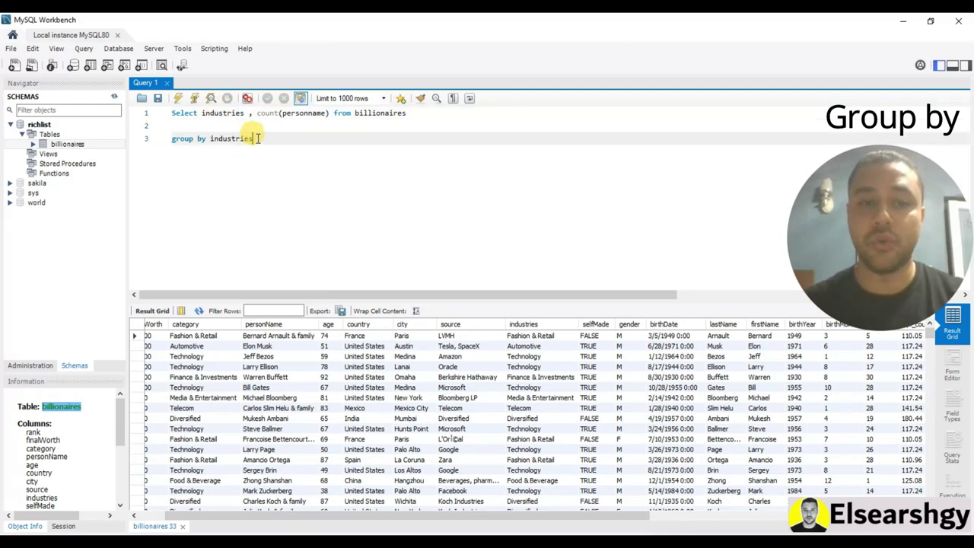
End with a semicolon and run it, listing counts like Technology 62 and Finance & Investments 77
text(;)
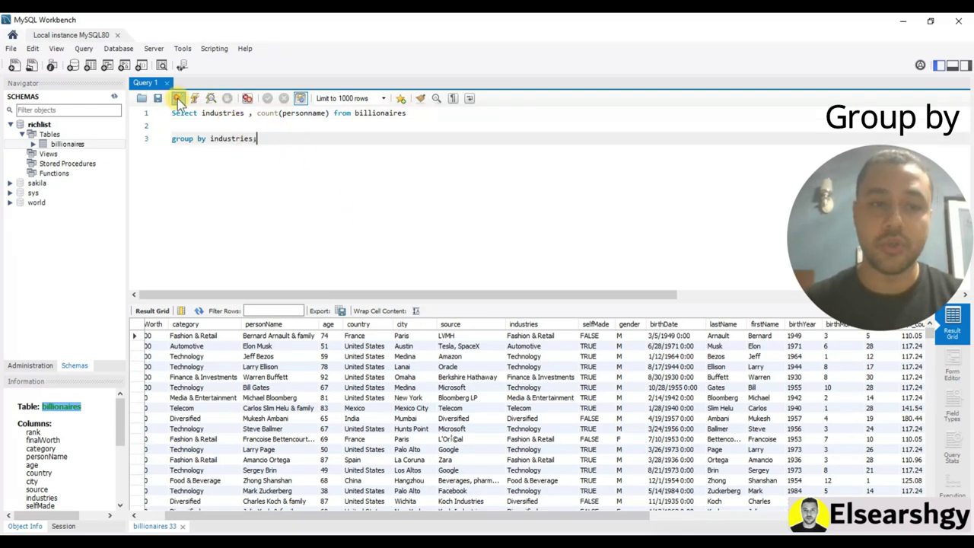
click(178, 98)
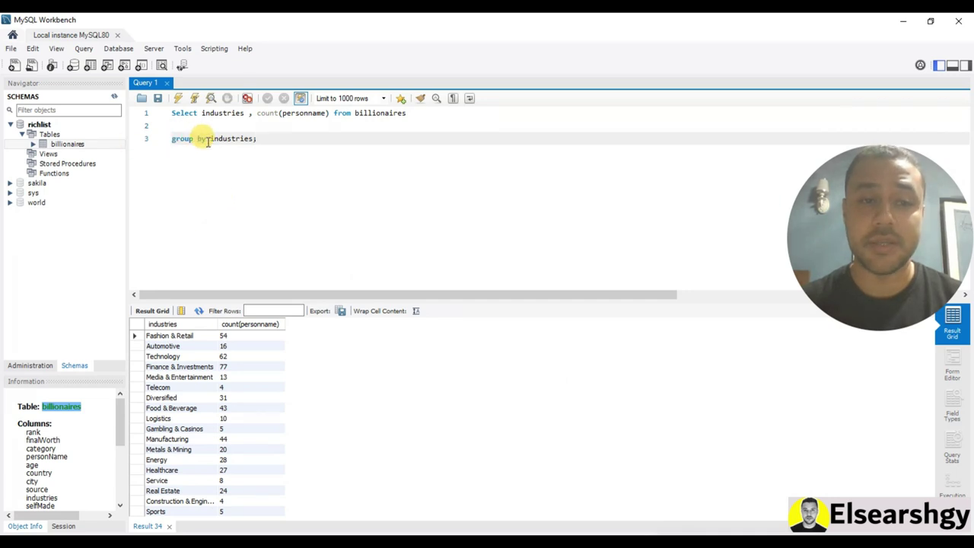
click(676, 532)
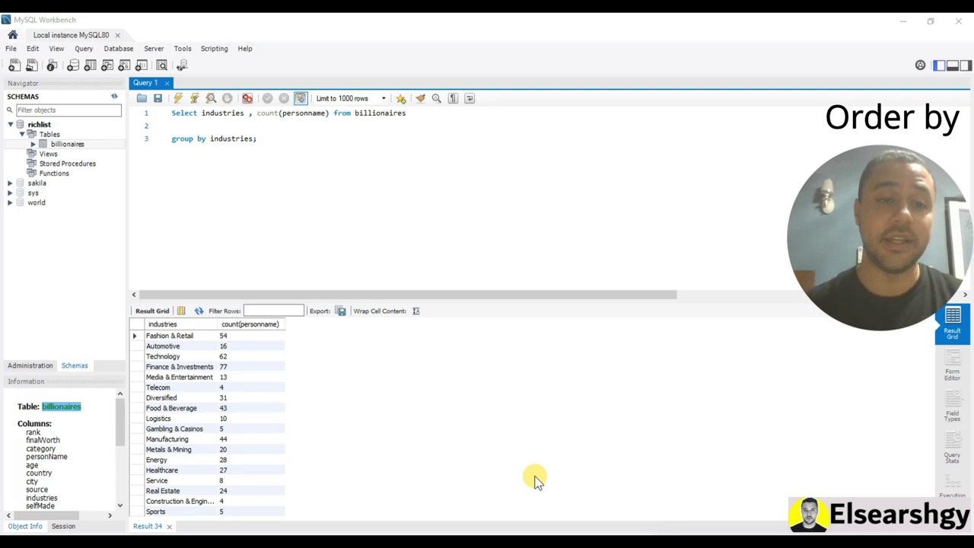
Add an order by count(personname) line before the semicolon
click(252, 139)
key(Return)
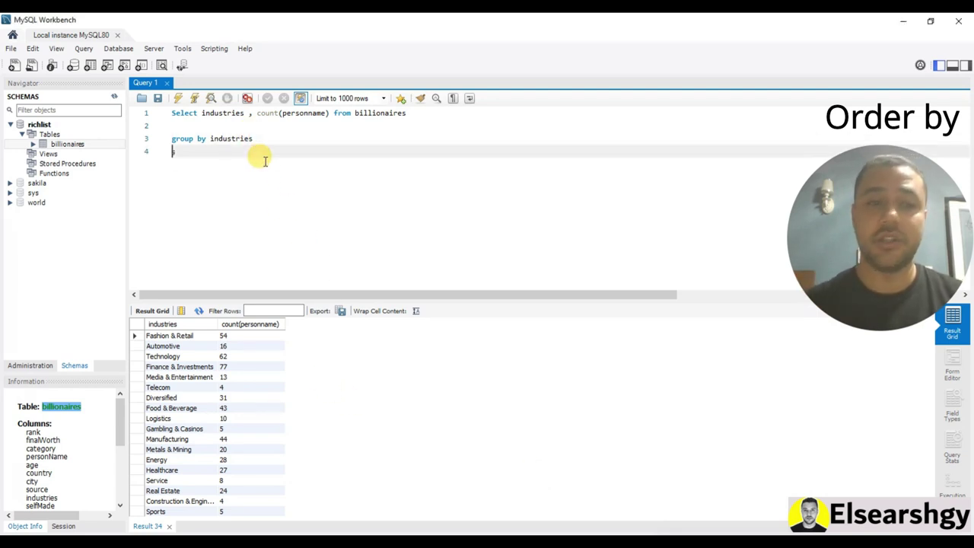
key(Return)
key(Return)
key(Return)
key(Up)
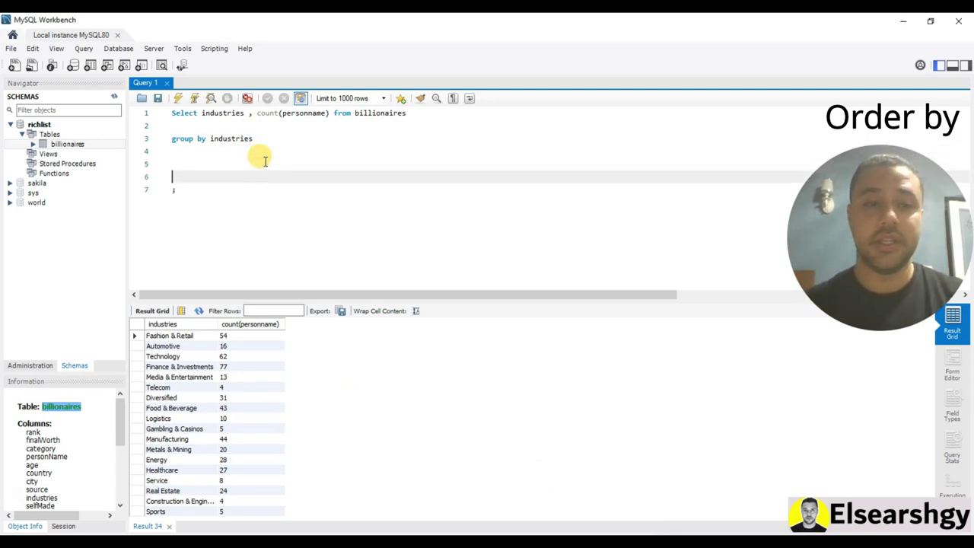
key(Up)
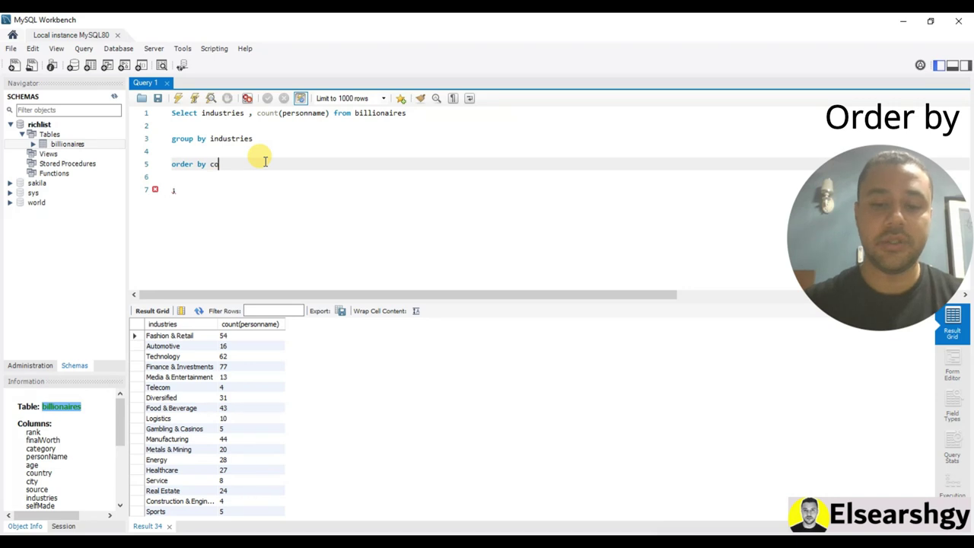
text(t)
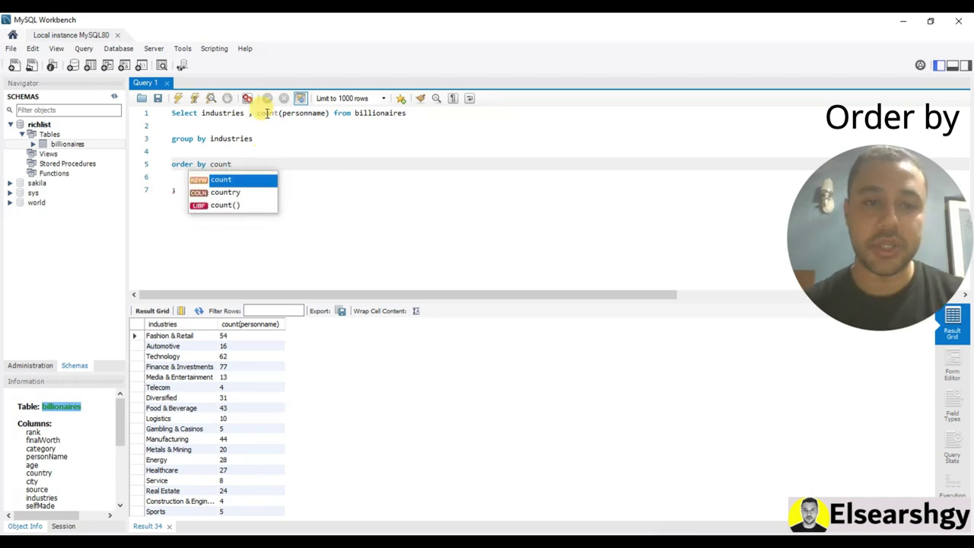
drag(258, 112, 329, 112)
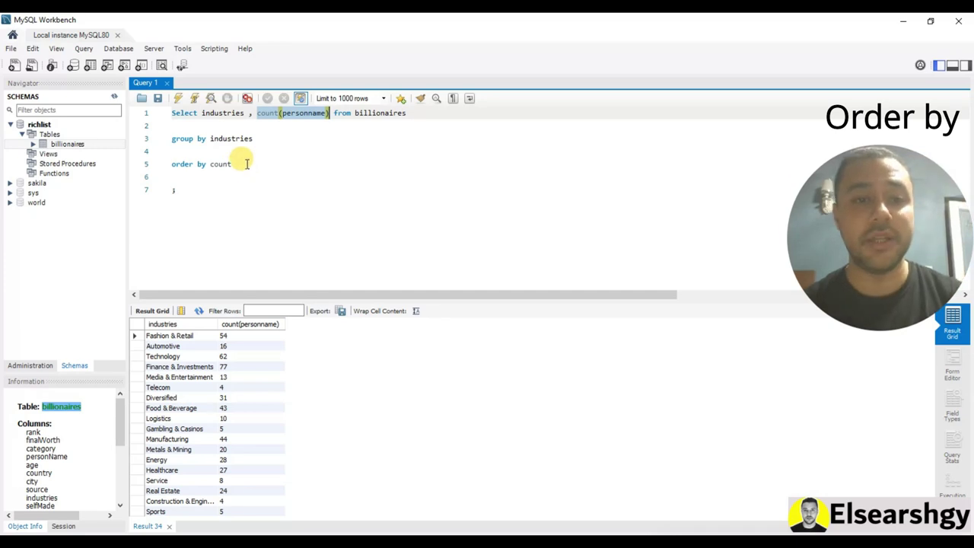
drag(243, 163, 211, 164)
key(ctrl+v)
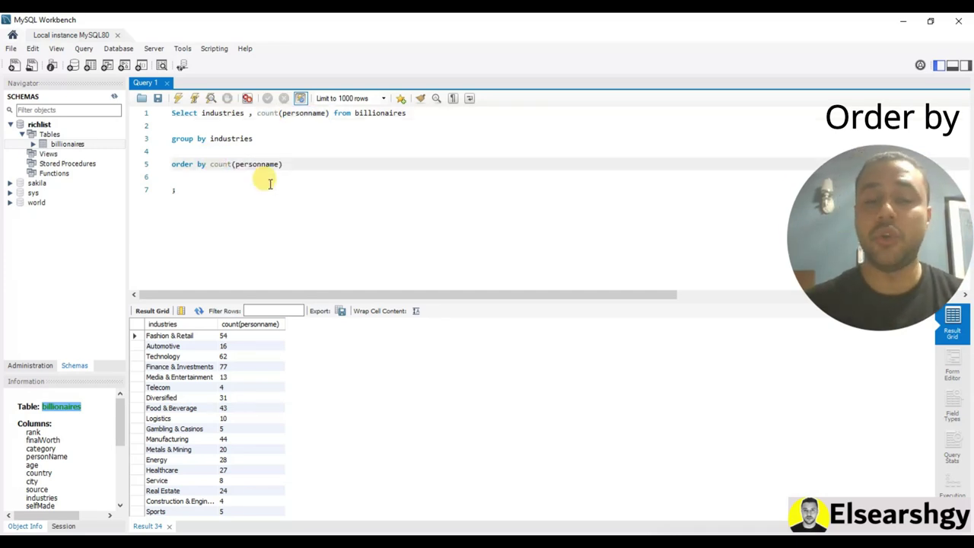
Run it, then add DESC and rerun so Finance & Investments 77 is on top
click(180, 98)
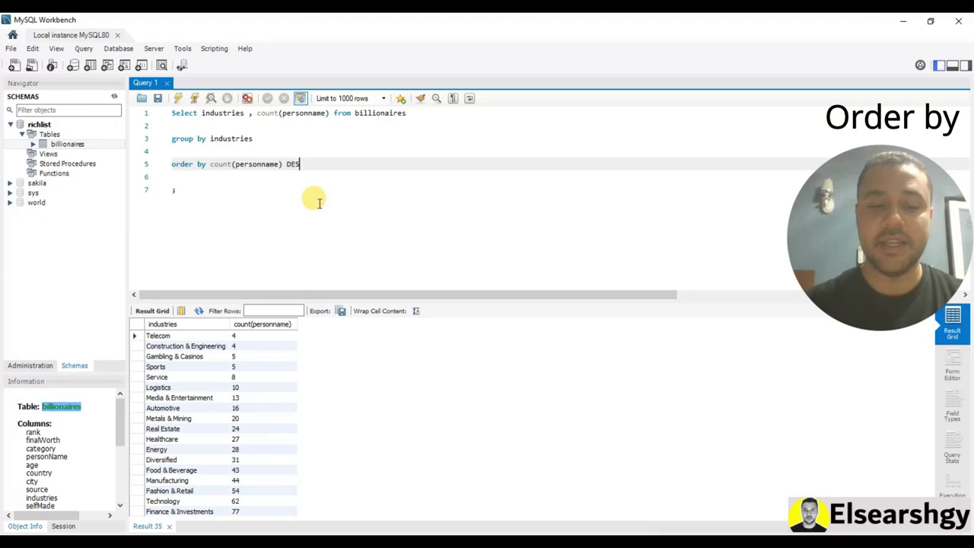
text(C)
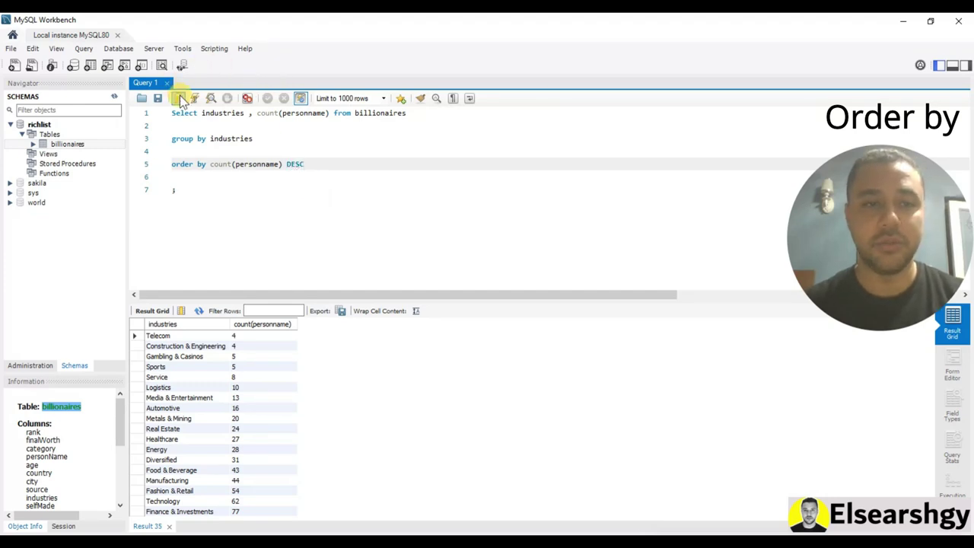
click(179, 98)
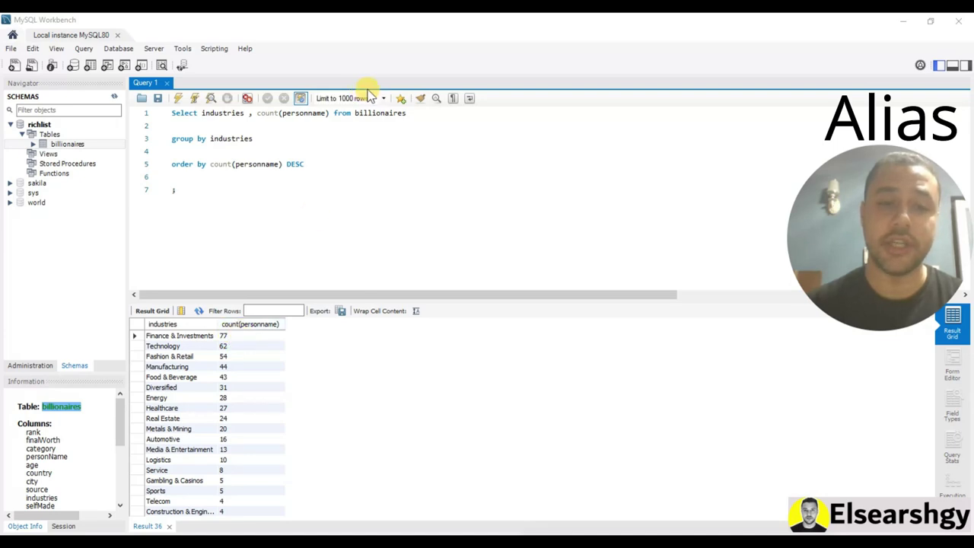
Add the alias as billionaires_Count after count(personname) on line 1
click(332, 112)
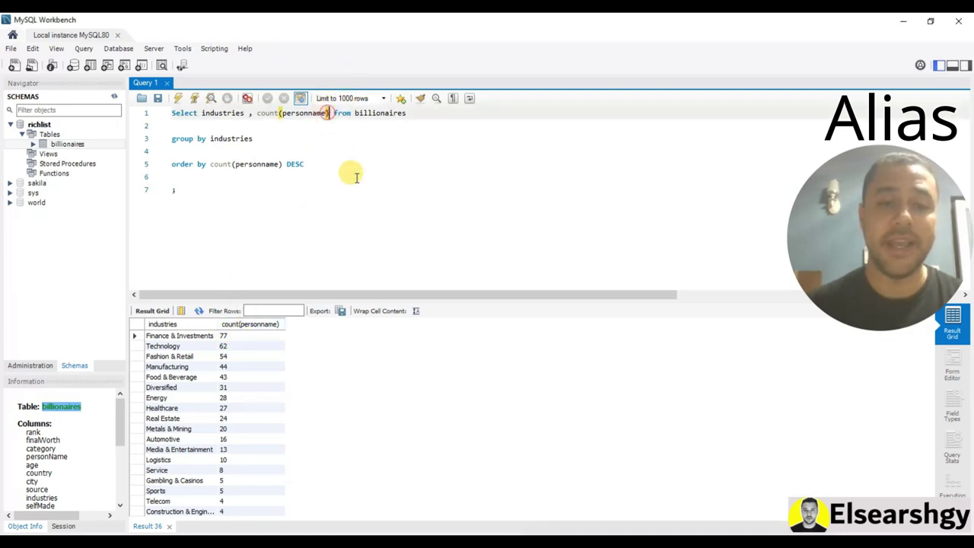
text(as  )
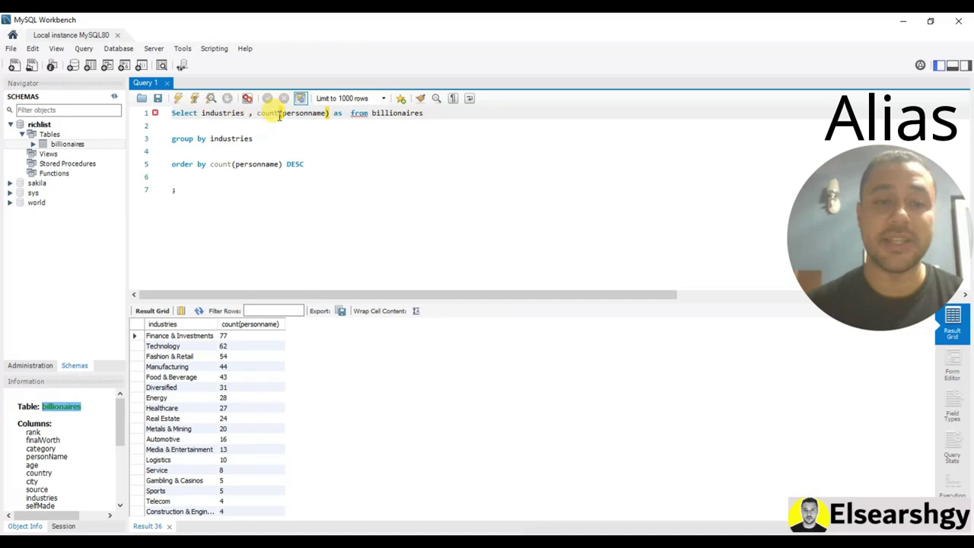
text(B)
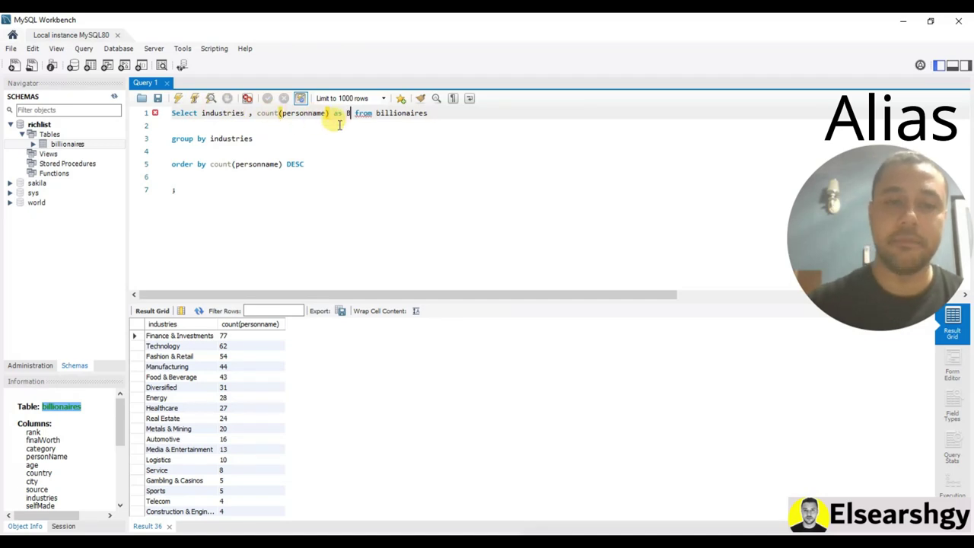
text(illi)
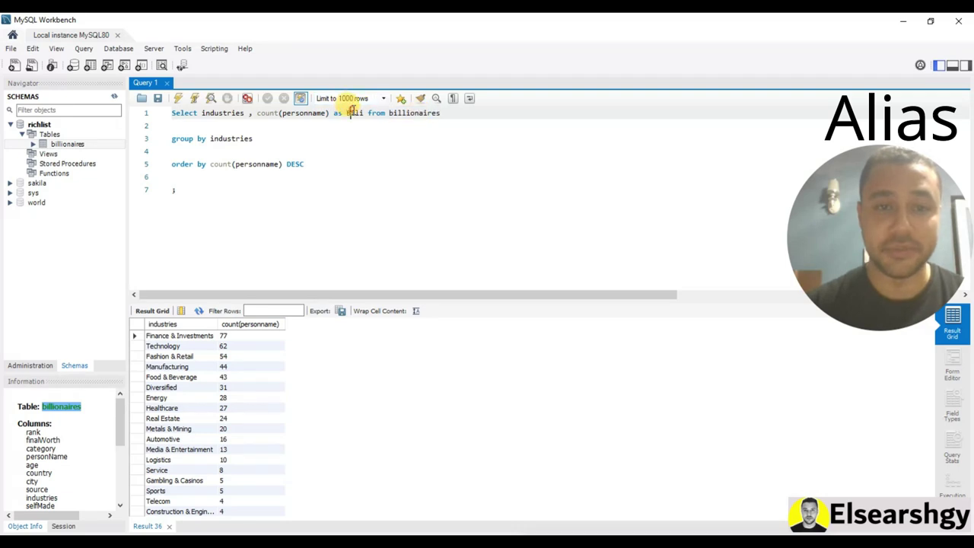
double_click(354, 112)
right_click(354, 111)
click(385, 180)
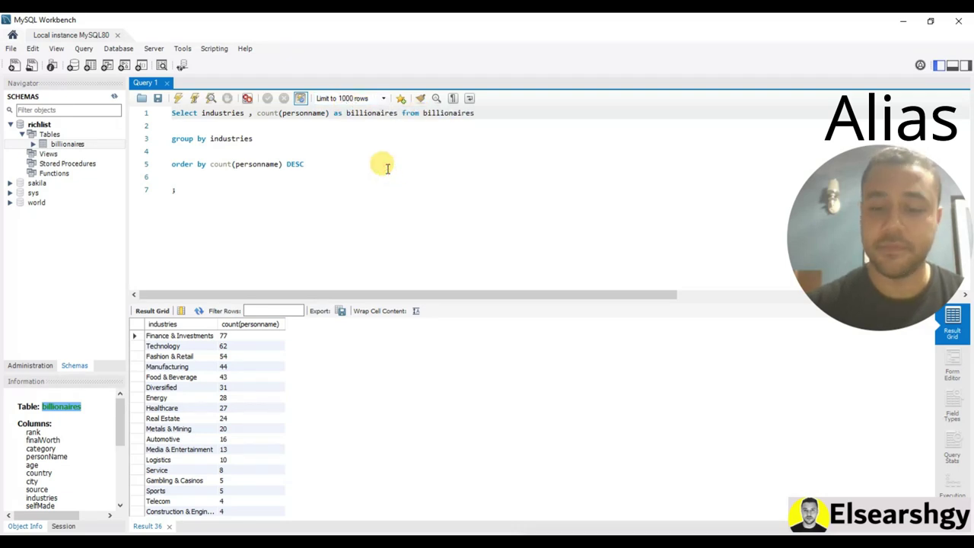
text(_Count)
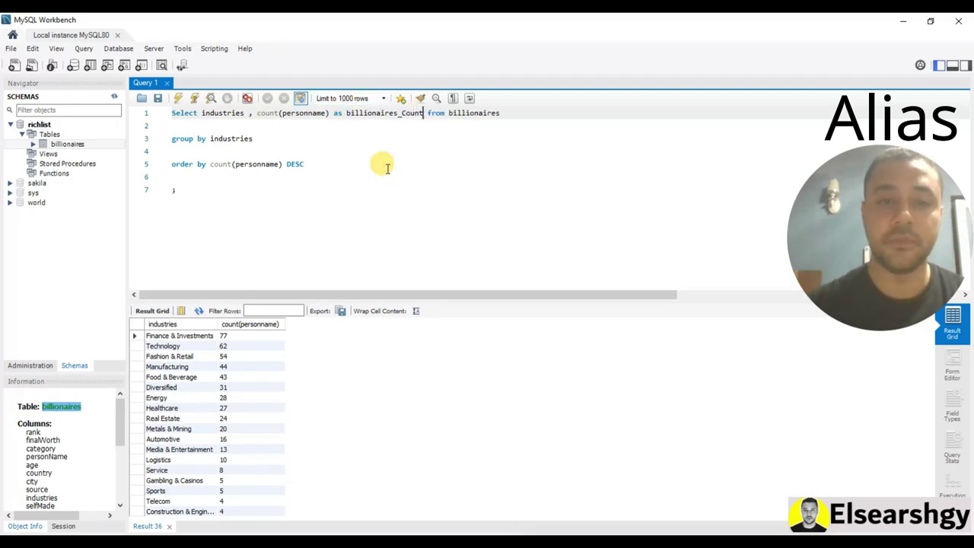
Capitalise the alias to Billionaires_Count, rerun, and check Healthcare's count of 27
click(350, 113)
key(BackSpace)
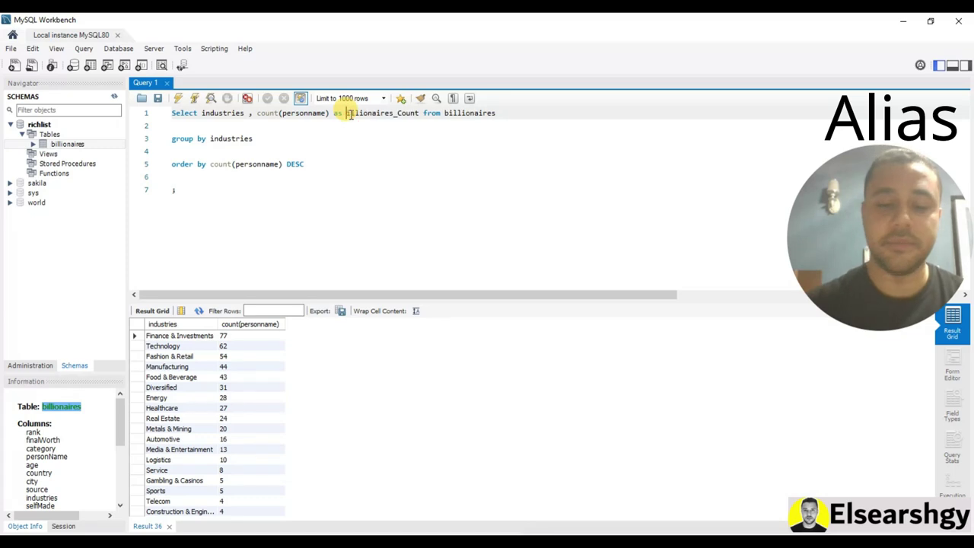
text(B)
click(177, 98)
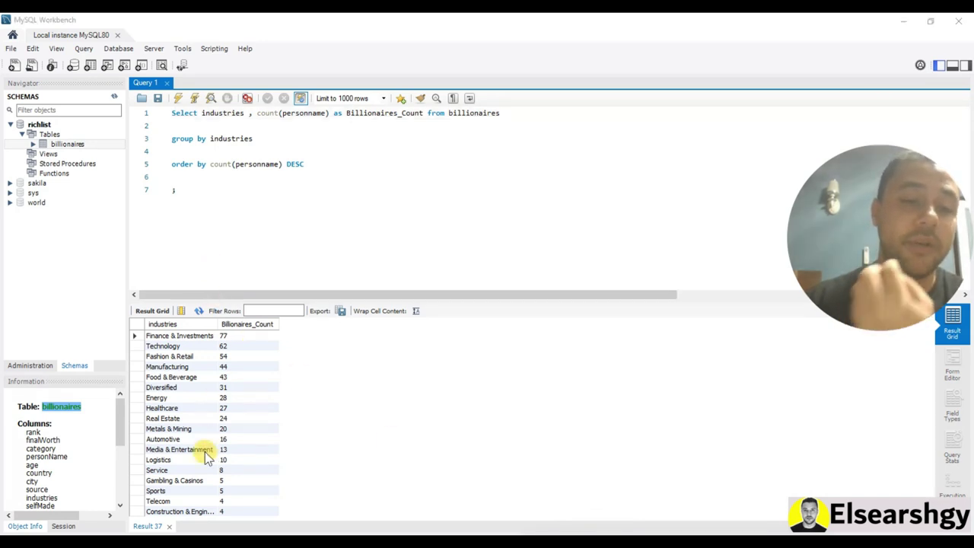
click(247, 407)
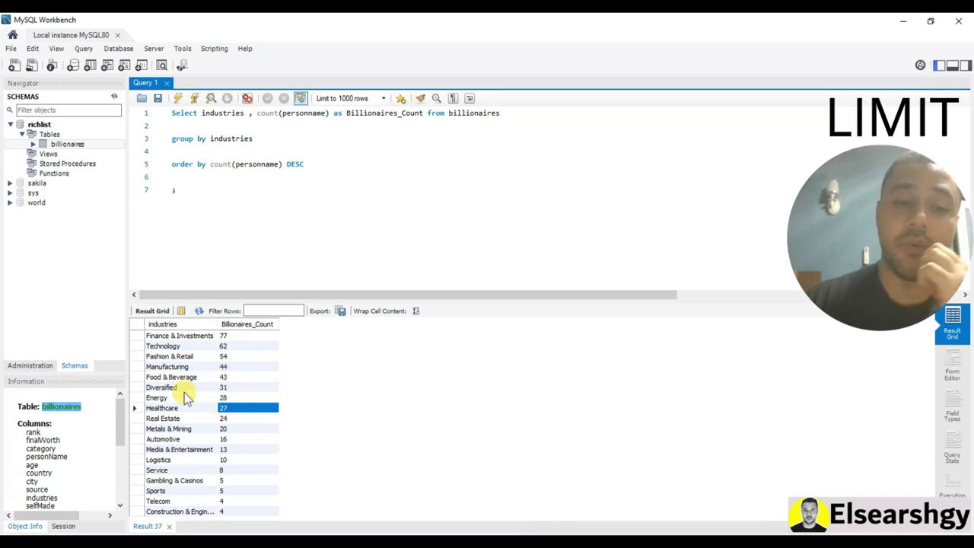
Add limit 5 before the semicolon and run to get the top five industries
click(181, 189)
key(Return)
key(Return)
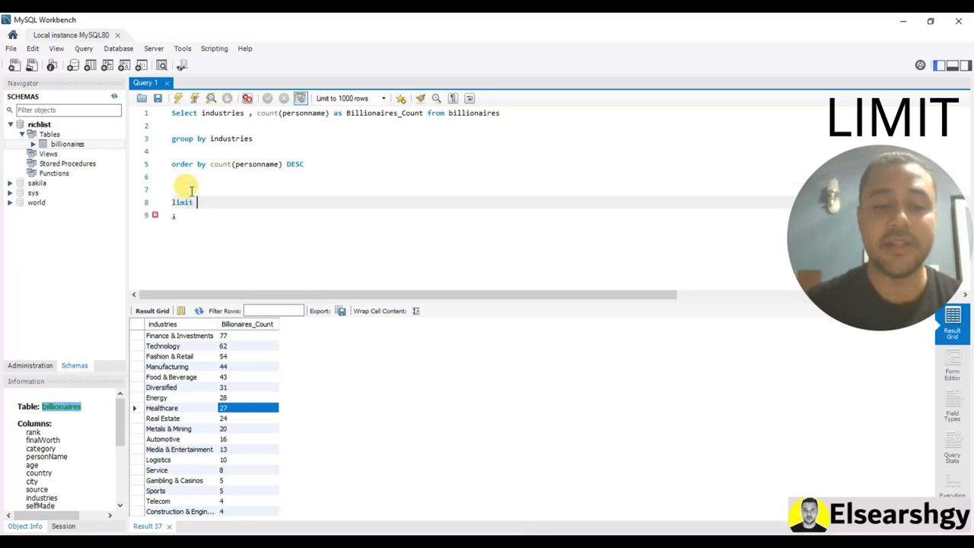
click(190, 189)
text(s)
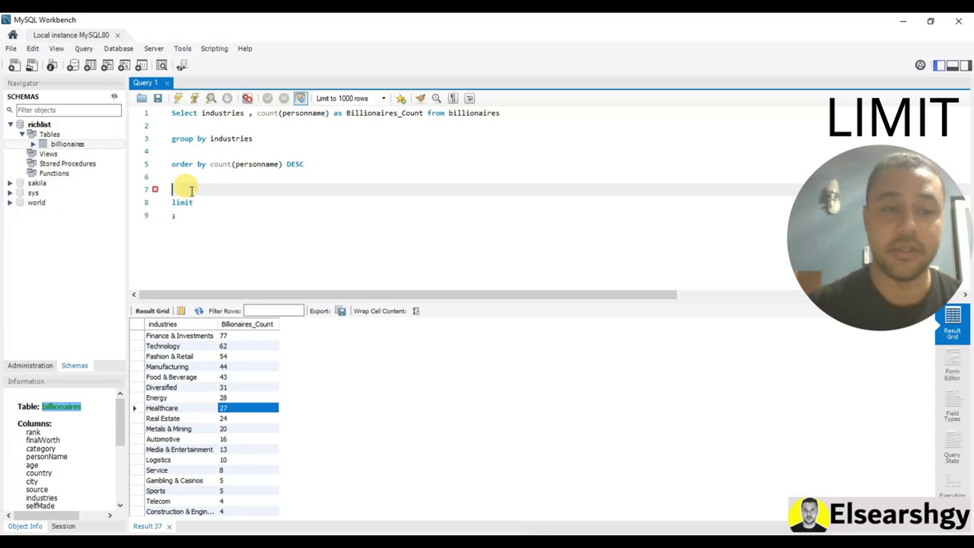
click(198, 202)
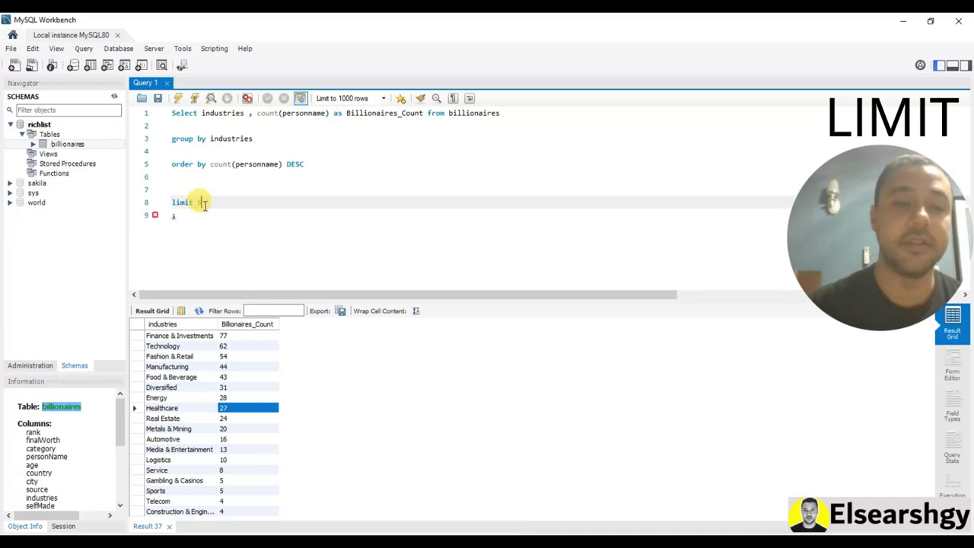
text(5)
click(177, 98)
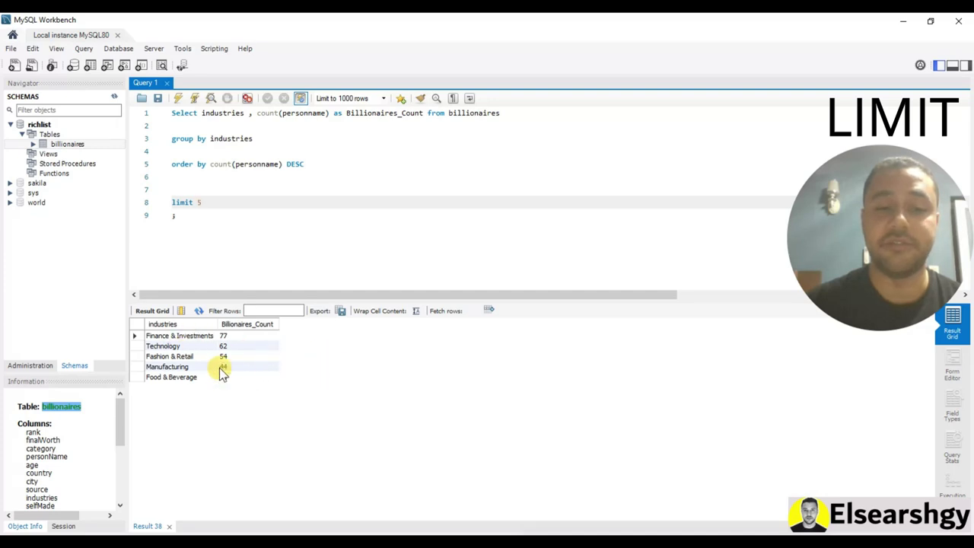
Remove DESC and rerun to see the five smallest industries, then restore DESC
double_click(294, 164)
key(BackSpace)
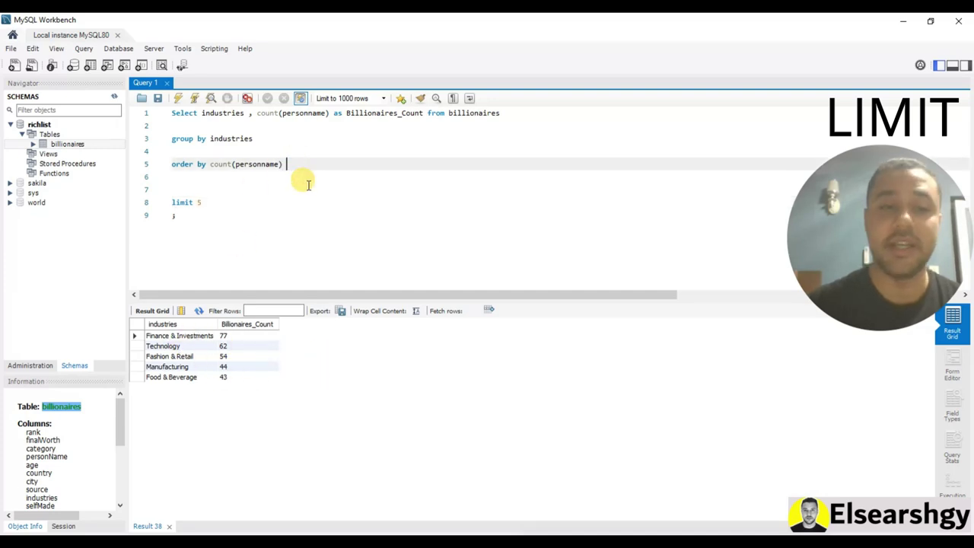
click(177, 98)
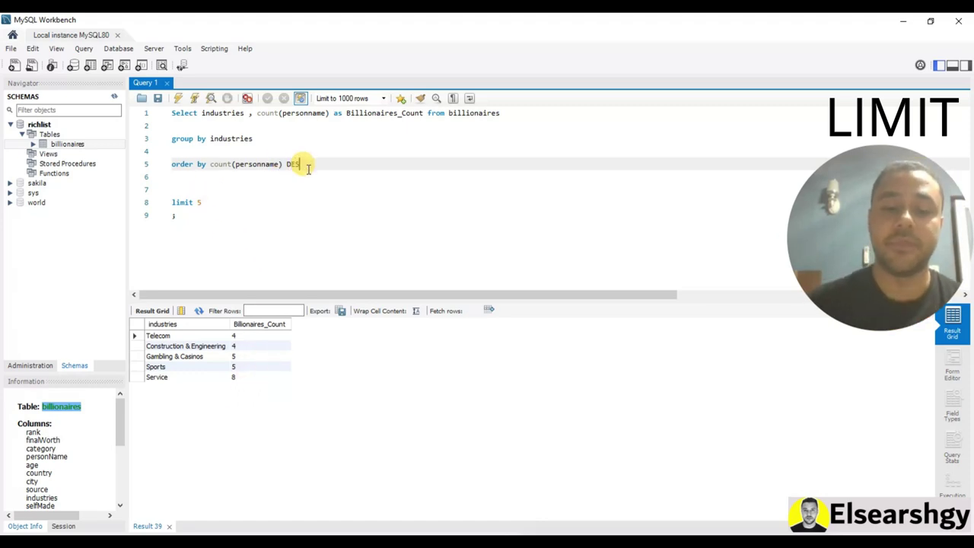
text(C)
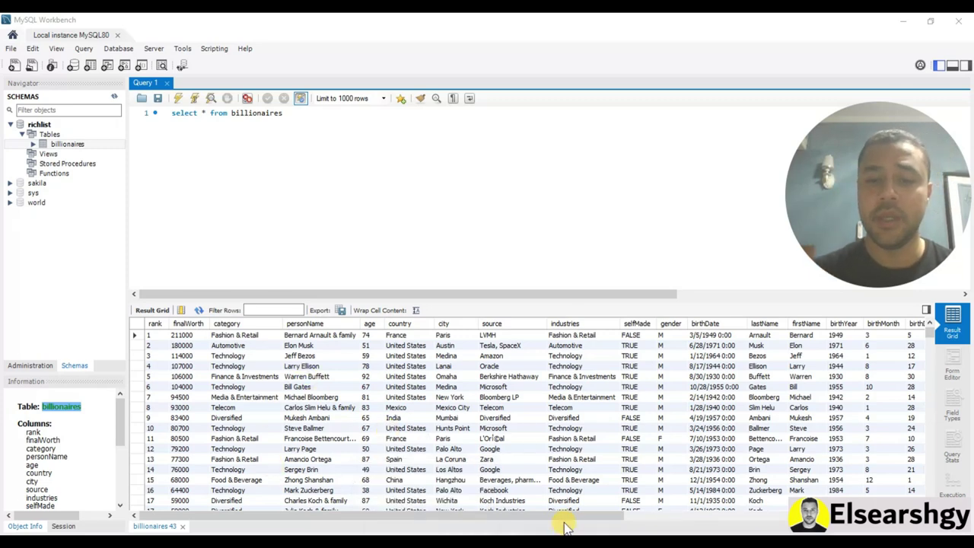
Replace * in the select list with birthmonth, count(personName)
drag(564, 522, 629, 522)
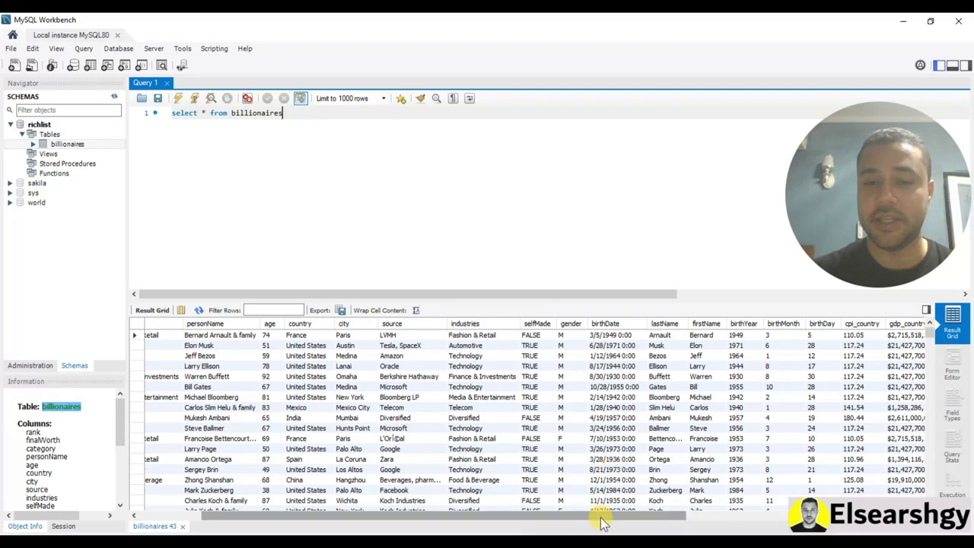
drag(601, 522, 662, 522)
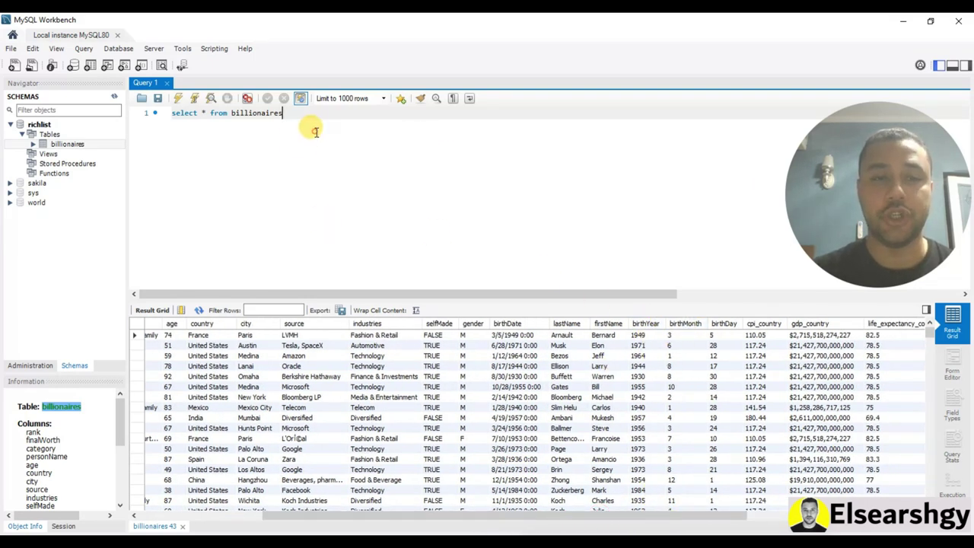
drag(315, 131, 169, 114)
click(218, 130)
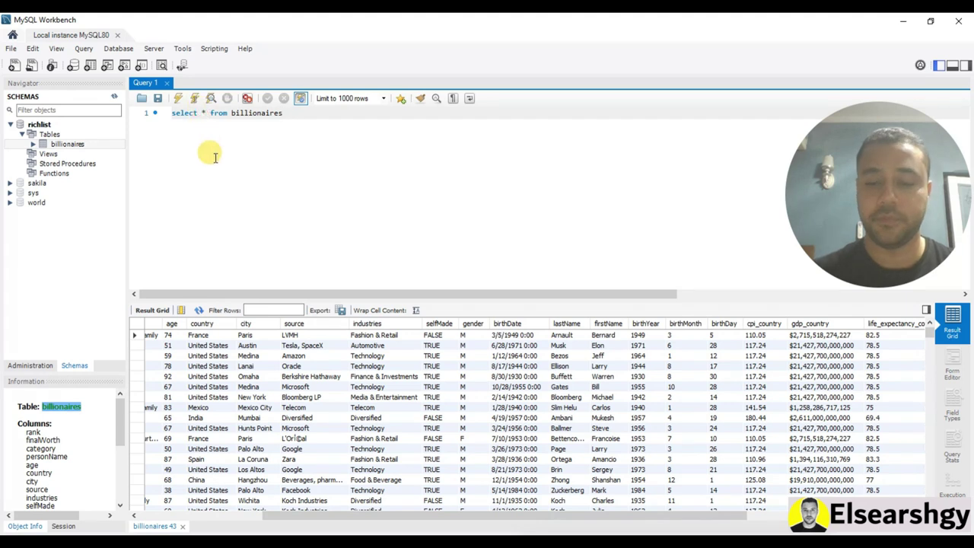
key(BackSpace)
text(birth)
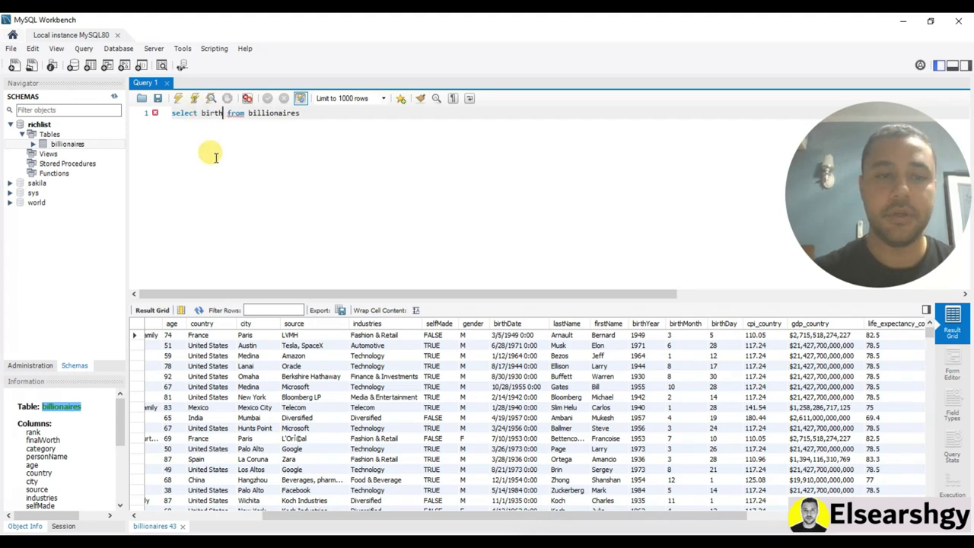
text(month)
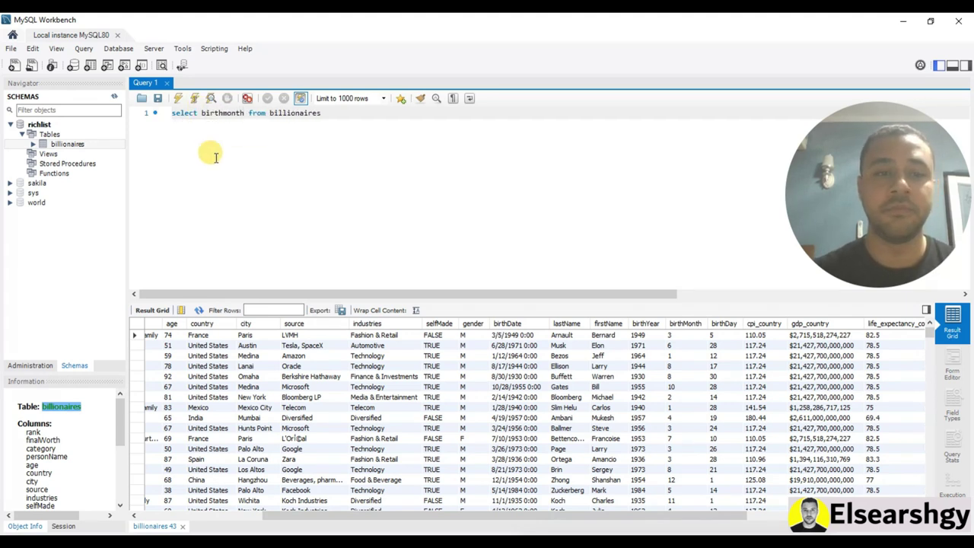
text(,)
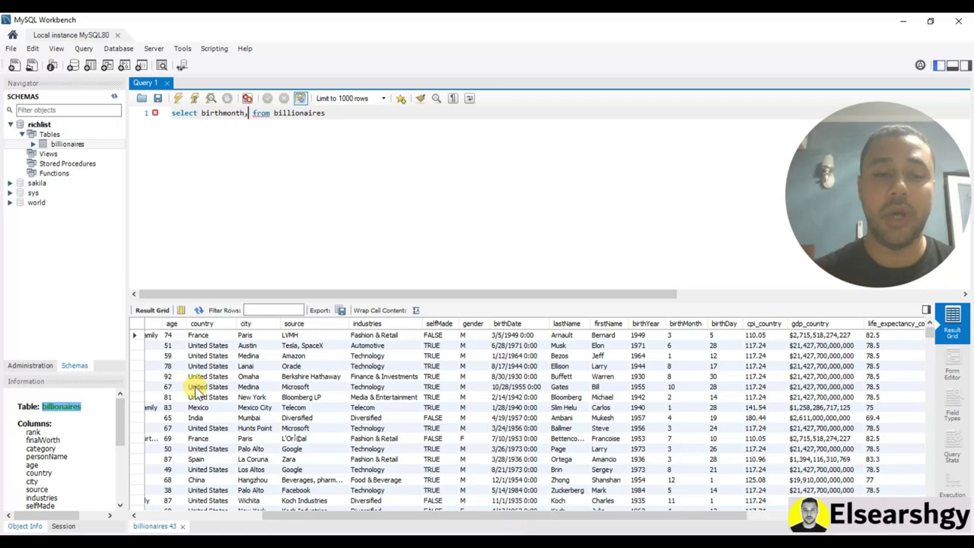
drag(474, 515, 364, 515)
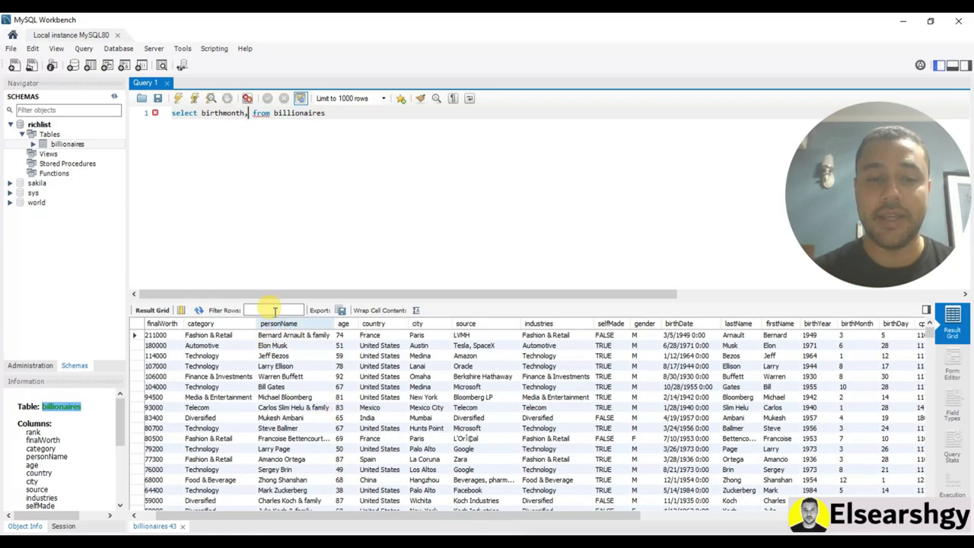
text(count)
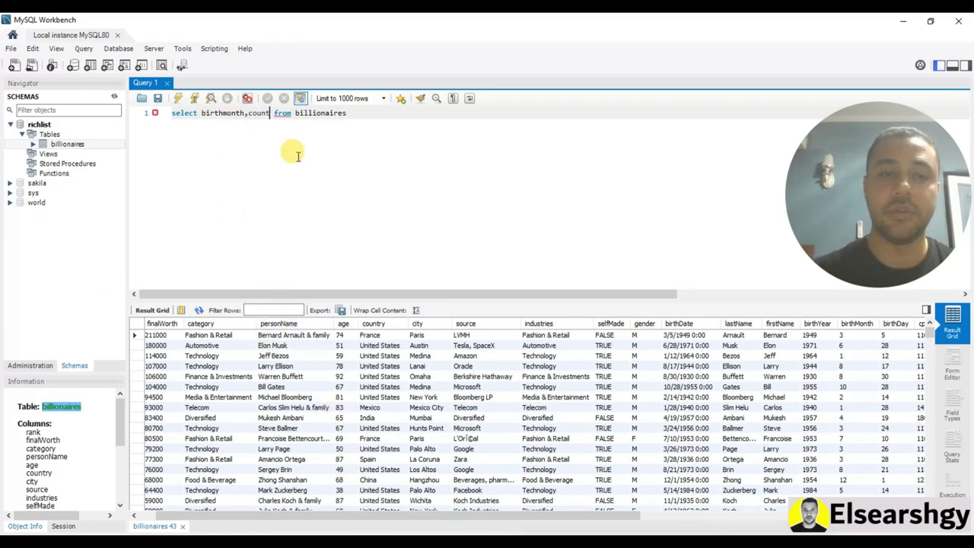
text((personName)
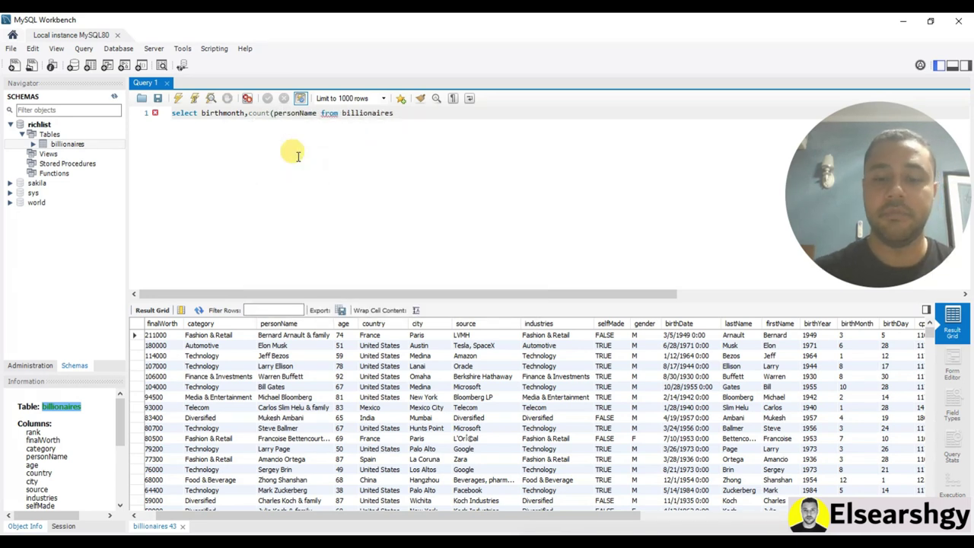
text())
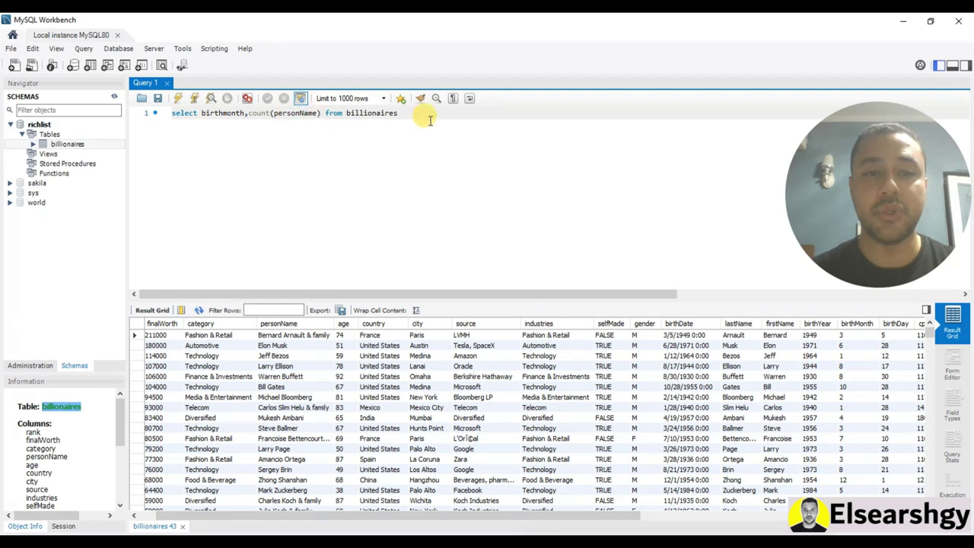
Add group by and order by count(personName) lines and run the query
key(Return)
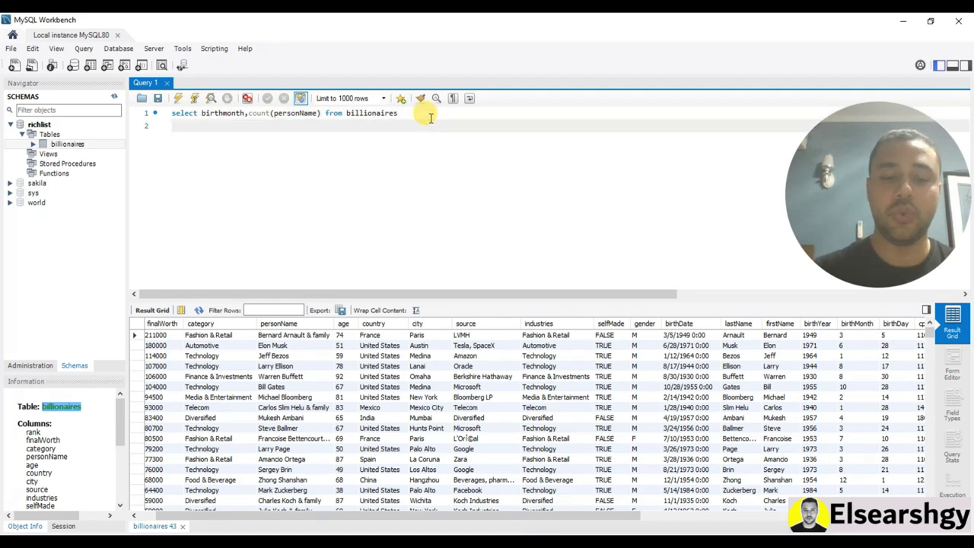
text(grou)
key(Return)
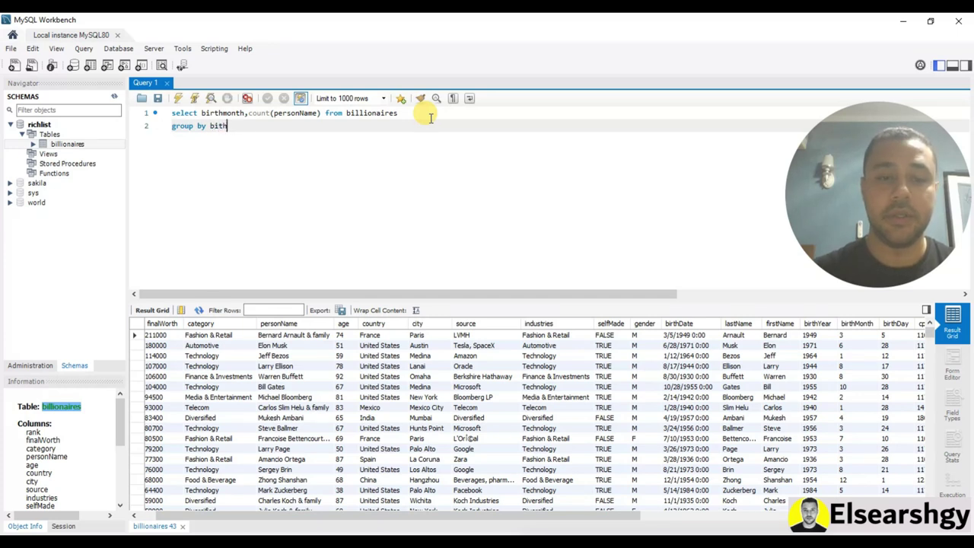
key(Return)
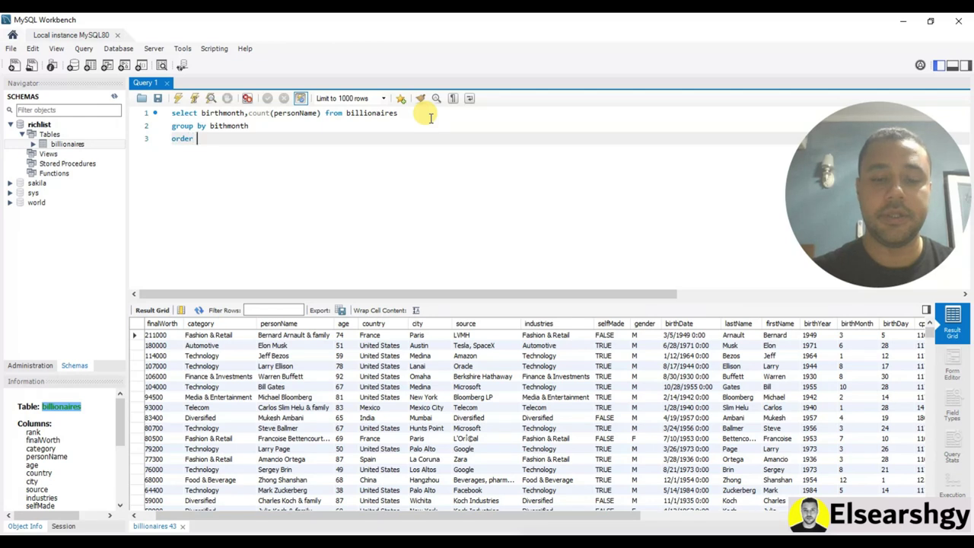
drag(321, 112, 249, 116)
key(ctrl+c)
click(250, 139)
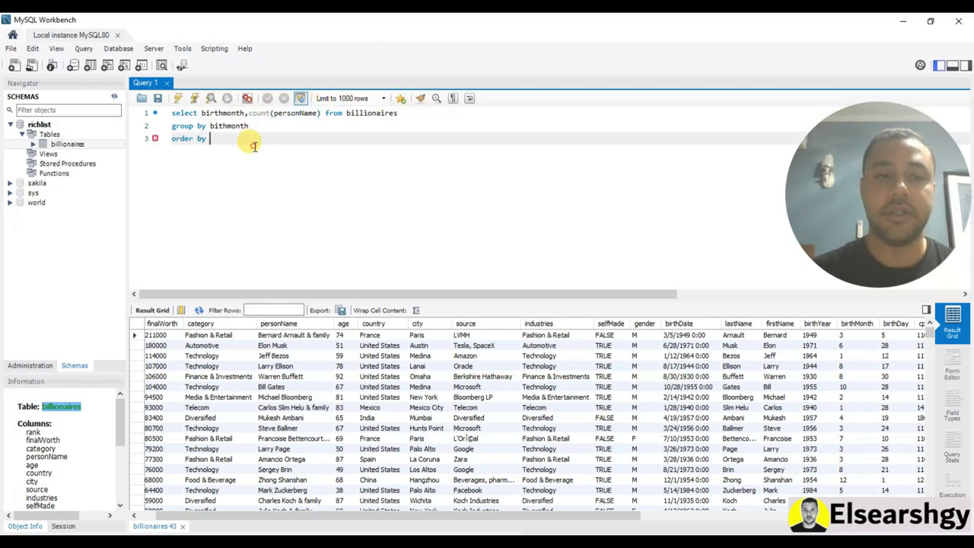
key(ctrl+v)
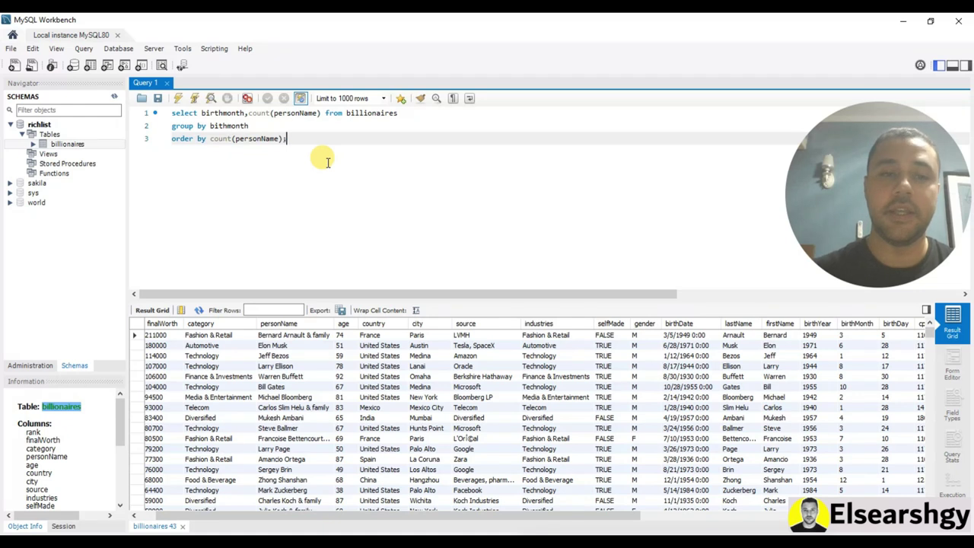
click(175, 99)
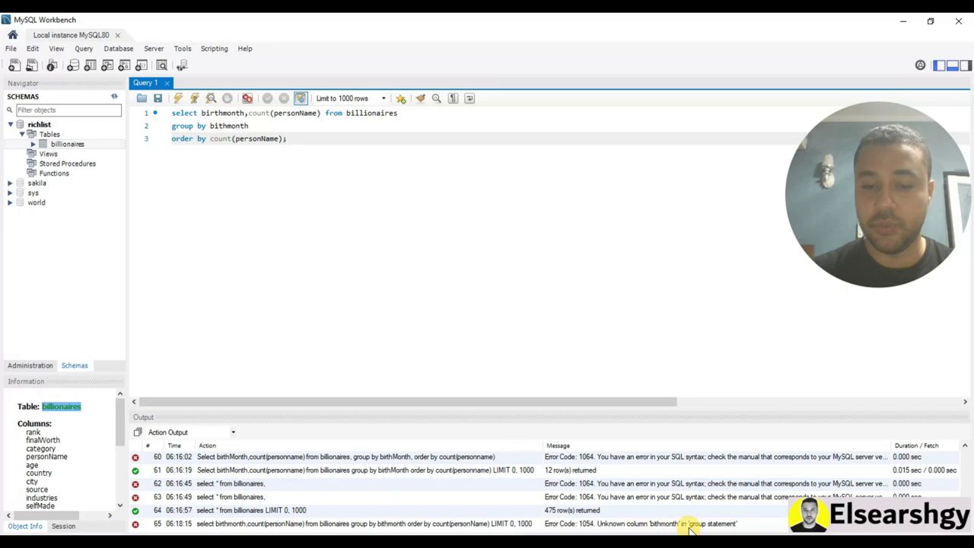
Correct bithmonth to birthmonth, rerun for 12 monthly counts, and hide the Output panel
click(597, 524)
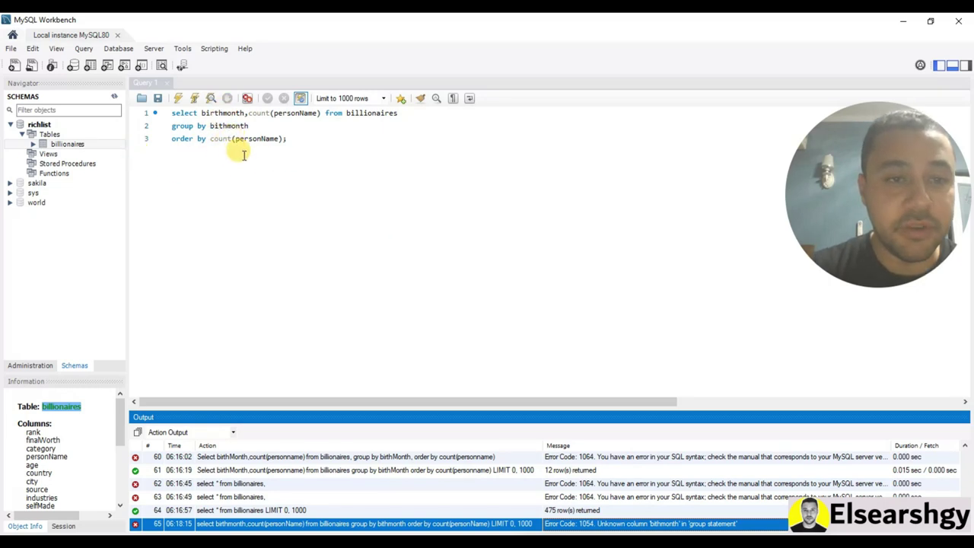
click(227, 127)
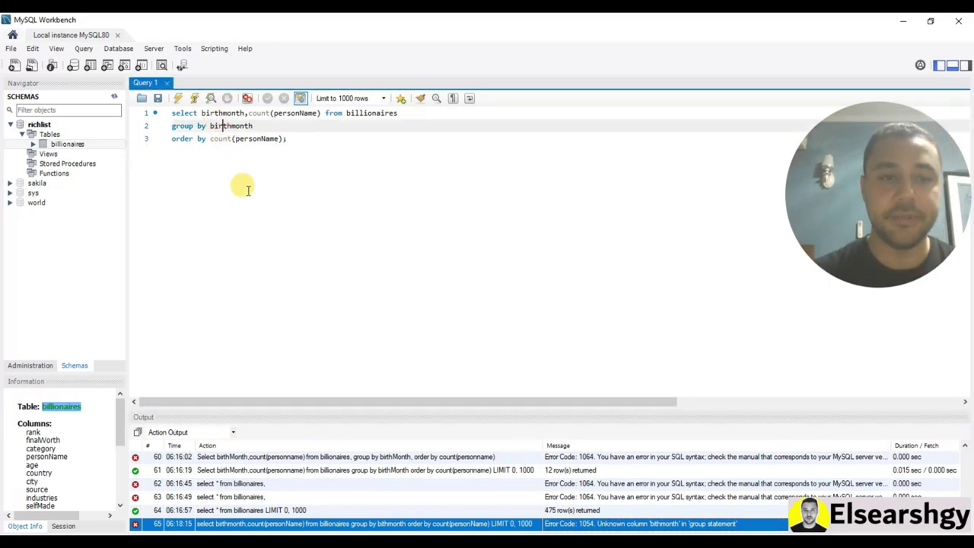
key(ctrl+space)
click(180, 99)
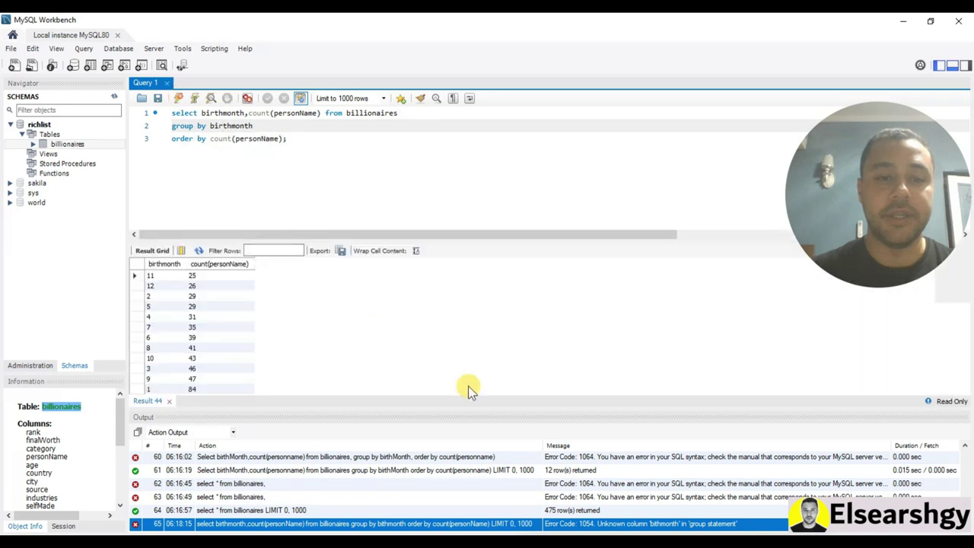
click(954, 66)
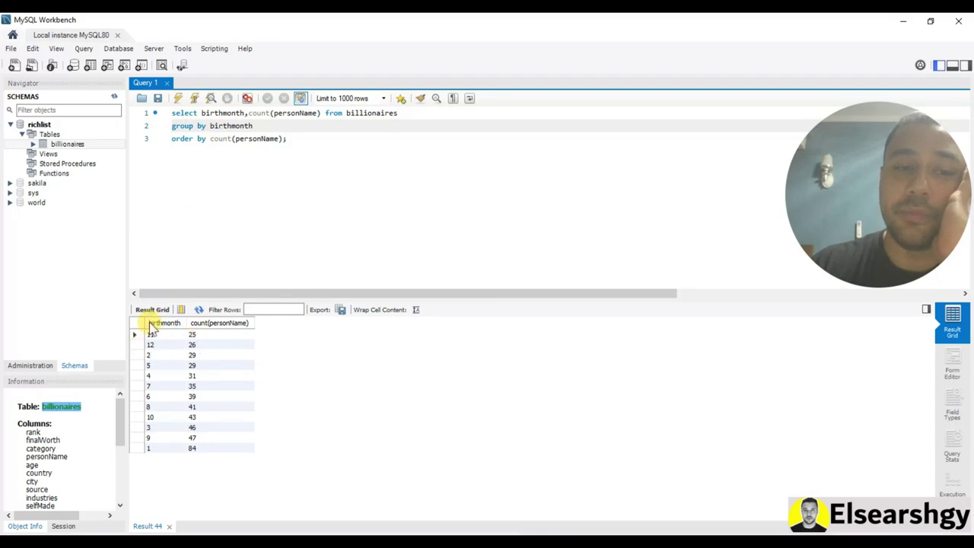
click(214, 126)
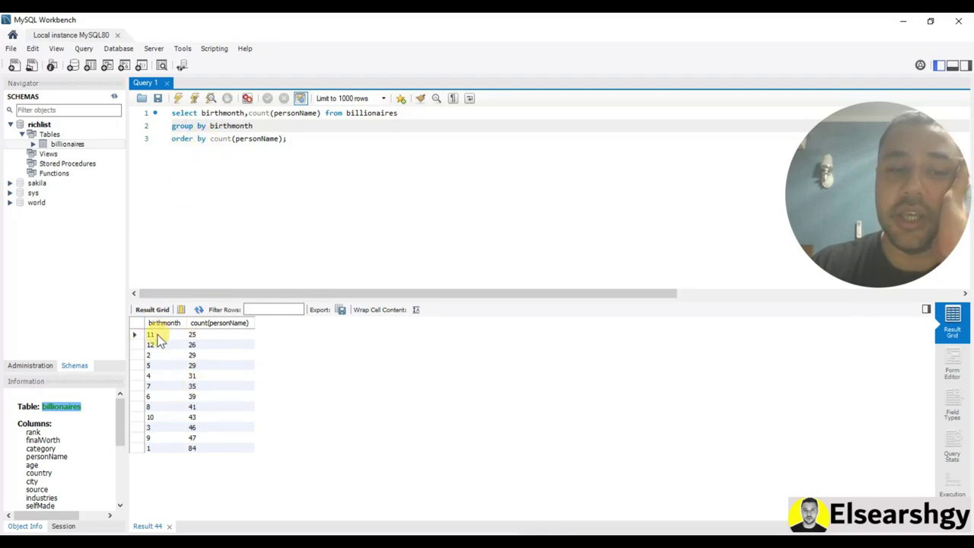
click(281, 139)
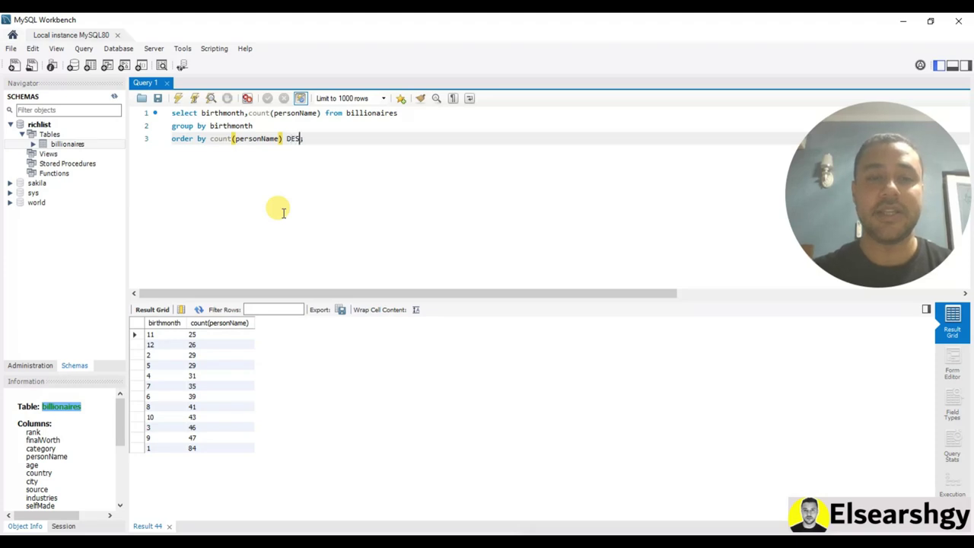
Run the grouped query ordered by count descending, then by birthmonth descending, then by birthmonth ascending, giving month 1 (84) through month 12 (26)
click(176, 100)
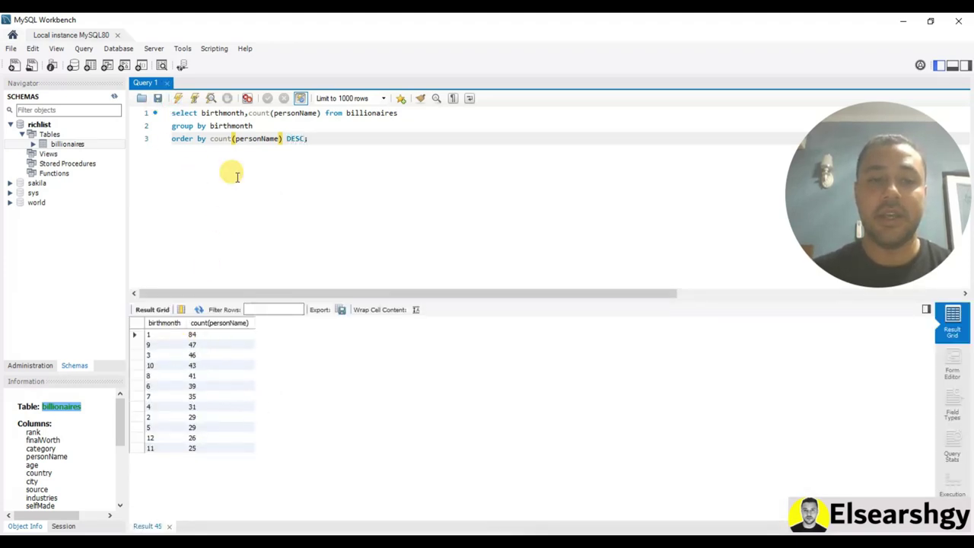
drag(283, 139, 211, 138)
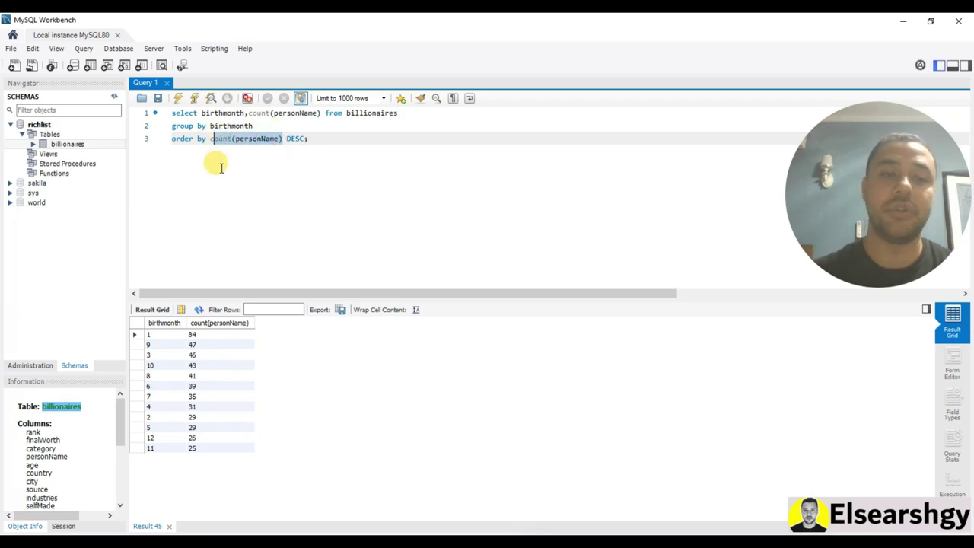
double_click(234, 125)
key(ctrl+c)
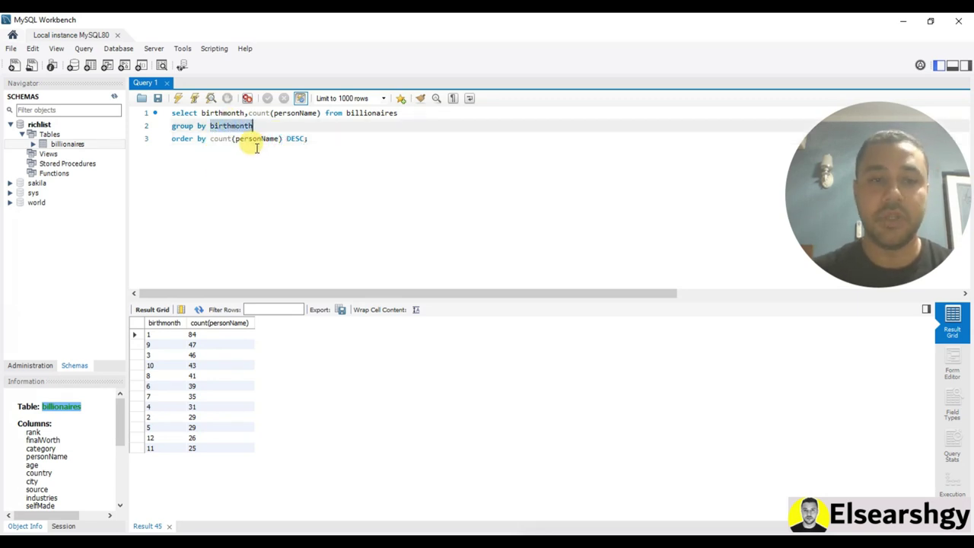
drag(282, 139, 211, 139)
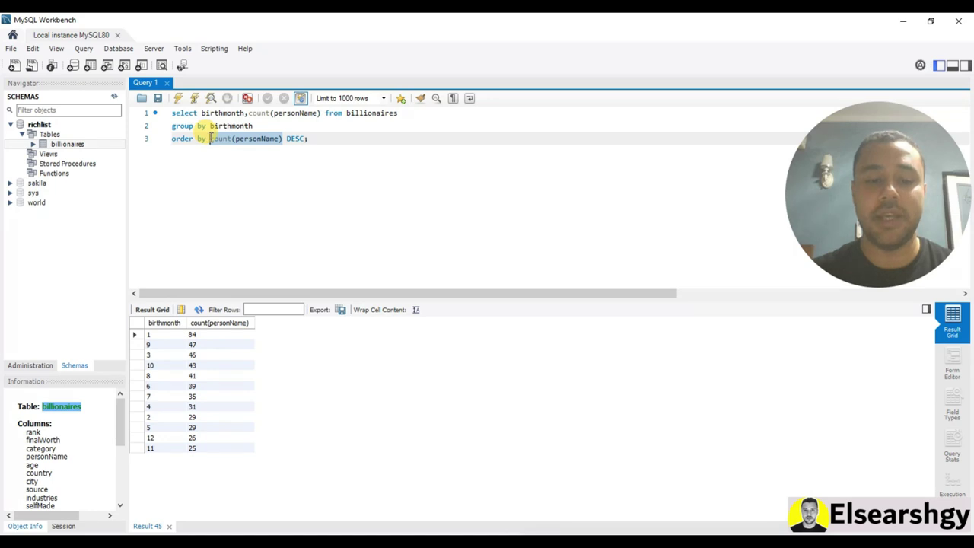
key(ctrl+v)
click(180, 100)
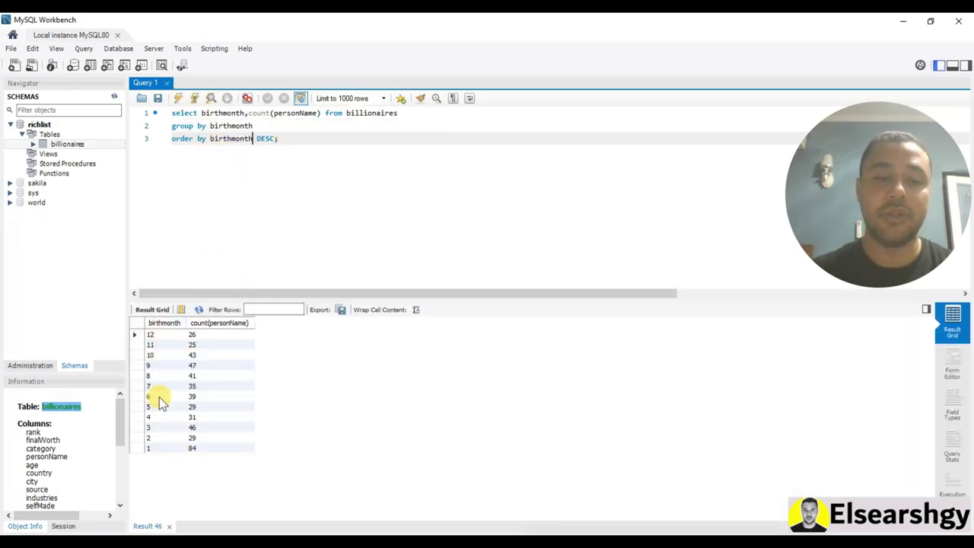
double_click(264, 138)
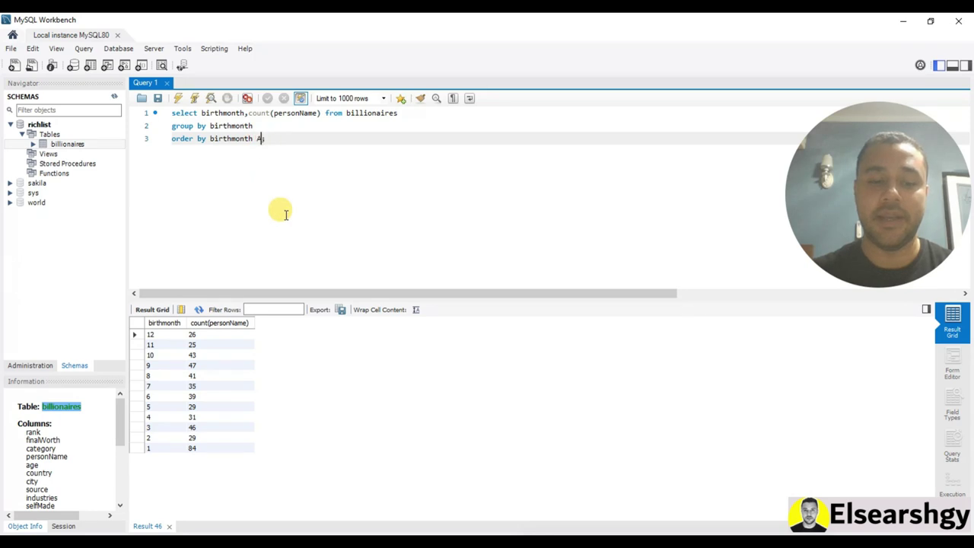
click(178, 100)
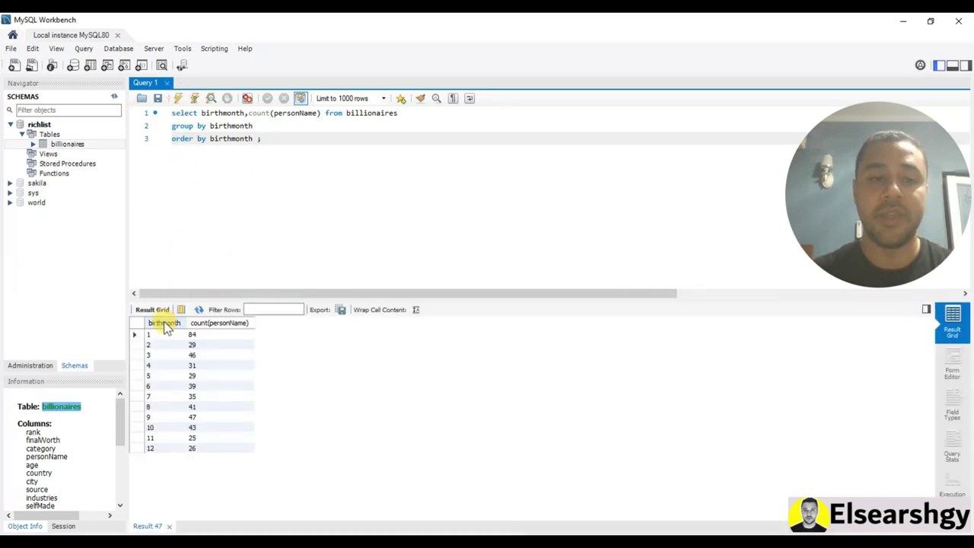